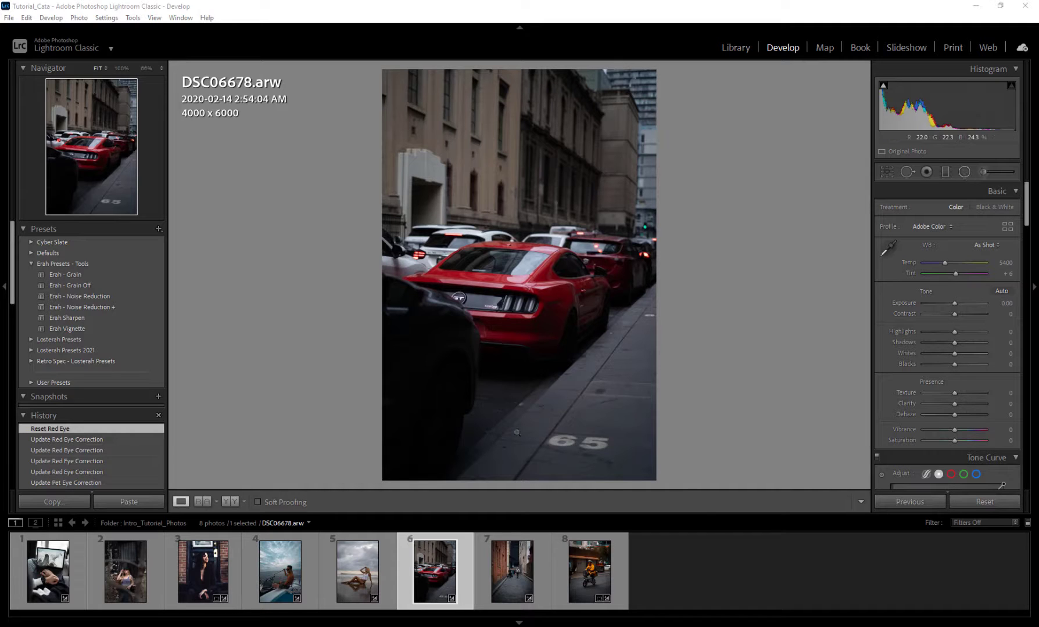
# Step: Crop the beach photo DSC06347.arw to the 4 x 5 / 8 x 10 aspect ratio and straighten it to an angle of -0.55
pyautogui.press('Left')
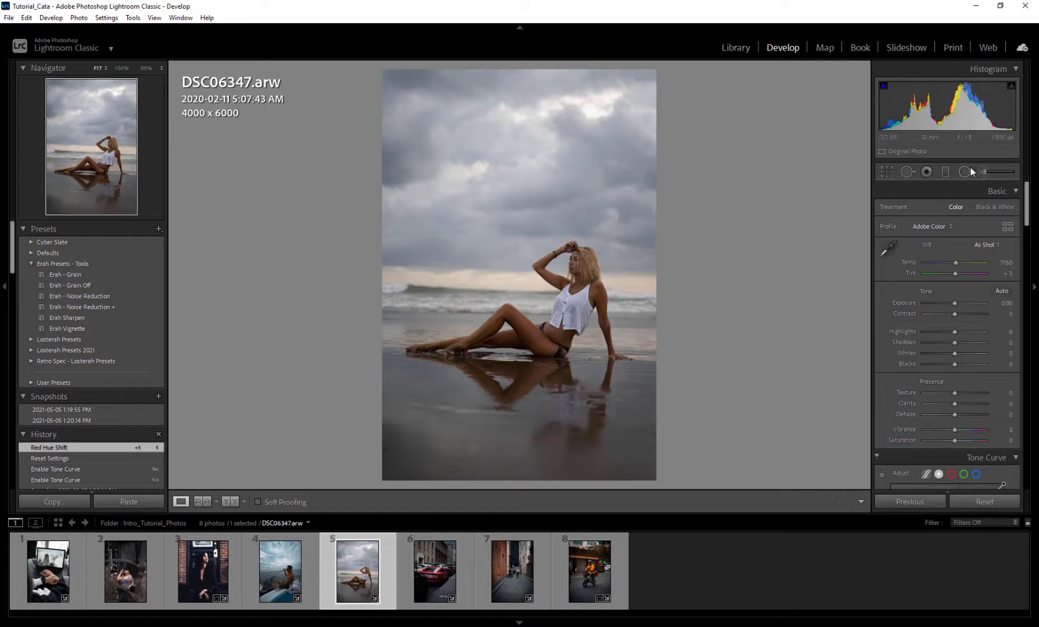
pyautogui.click(887, 172)
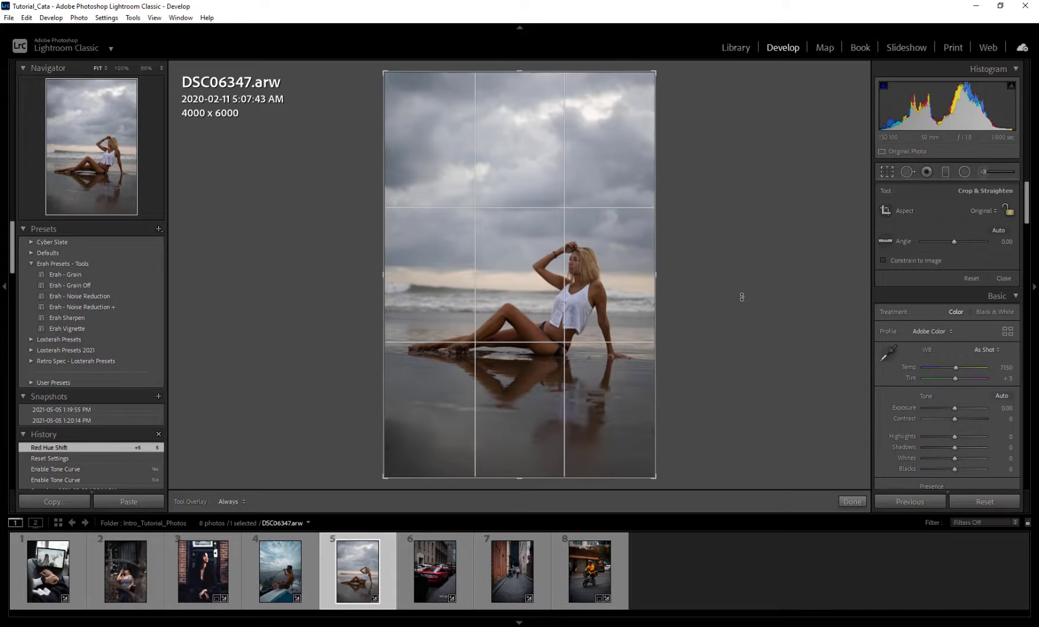
pyautogui.click(982, 211)
pyautogui.click(938, 276)
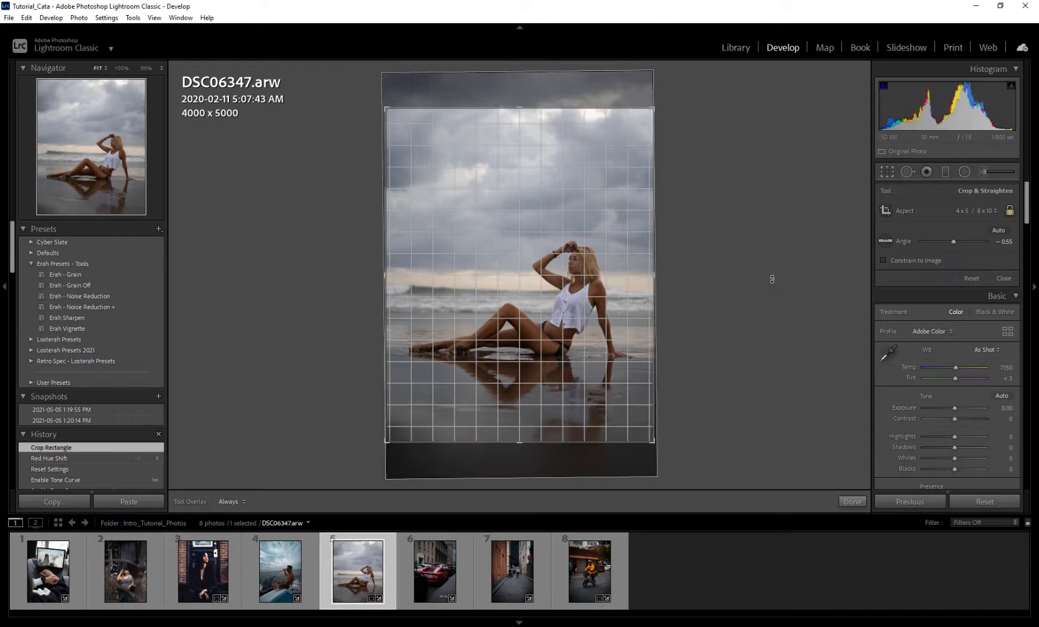
pyautogui.press('Return')
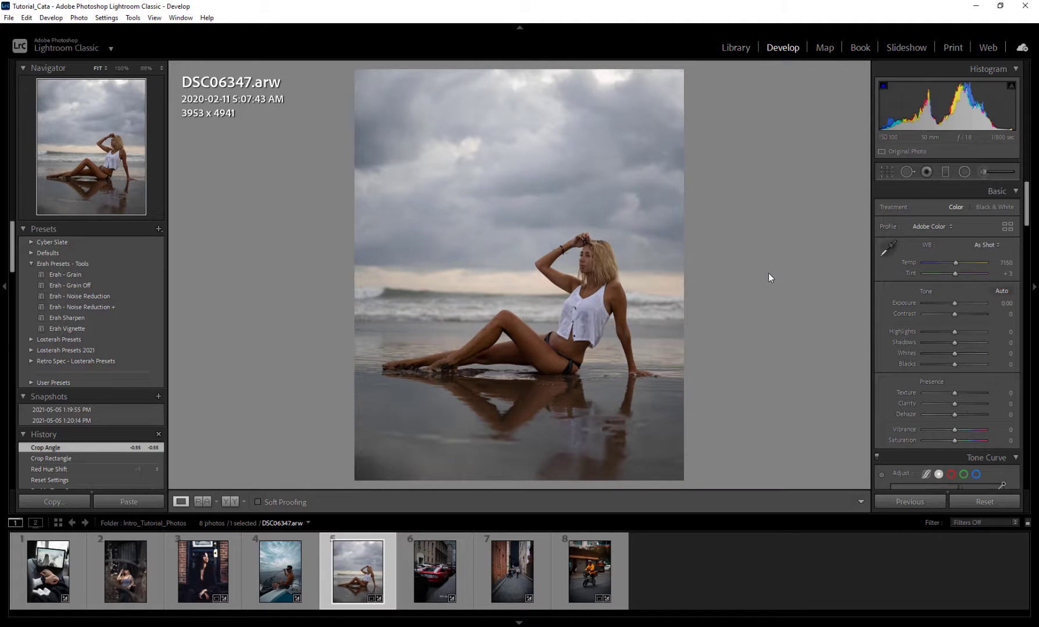
# Step: Add a graduated filter running from the sky down towards the waterline and display its mask overlay
pyautogui.click(946, 172)
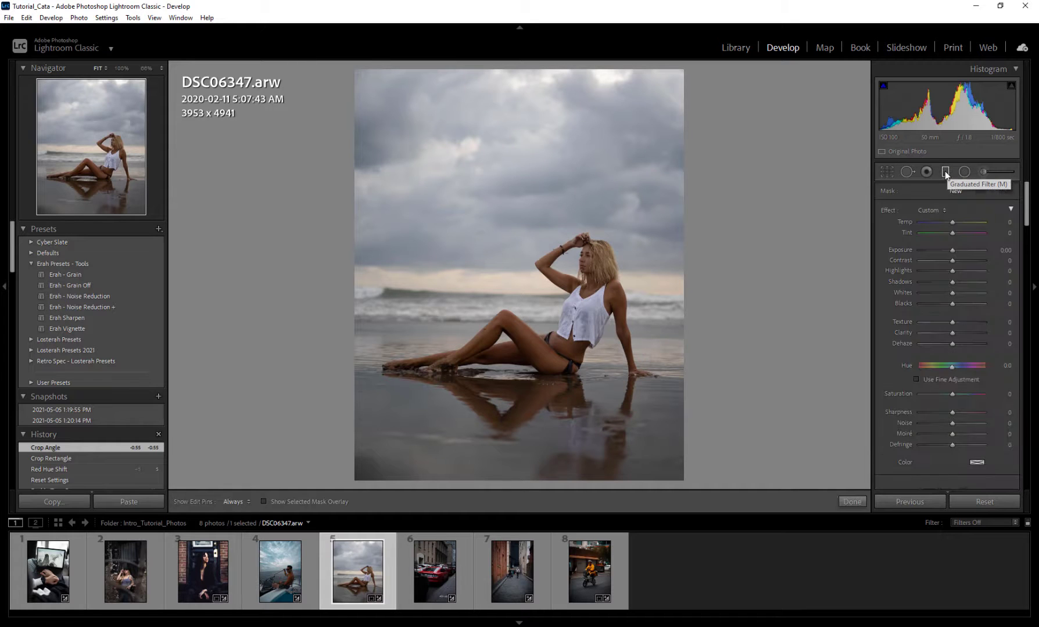
pyautogui.moveTo(517, 116); pyautogui.dragTo(512, 153)
pyautogui.moveTo(509, 201); pyautogui.dragTo(510, 312)
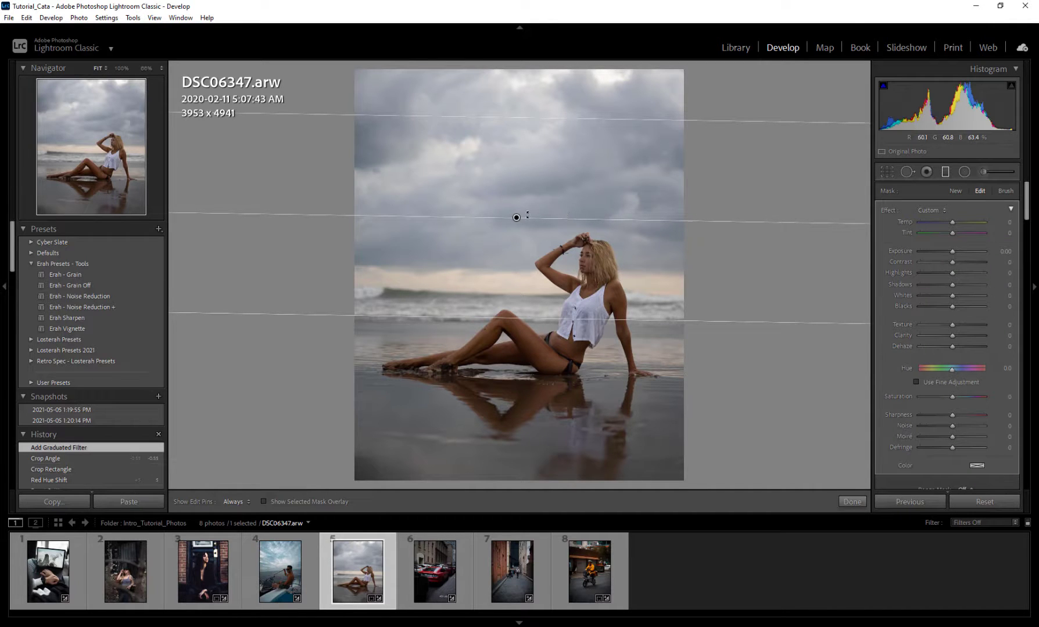
pyautogui.click(286, 501)
pyautogui.click(271, 503)
pyautogui.click(264, 503)
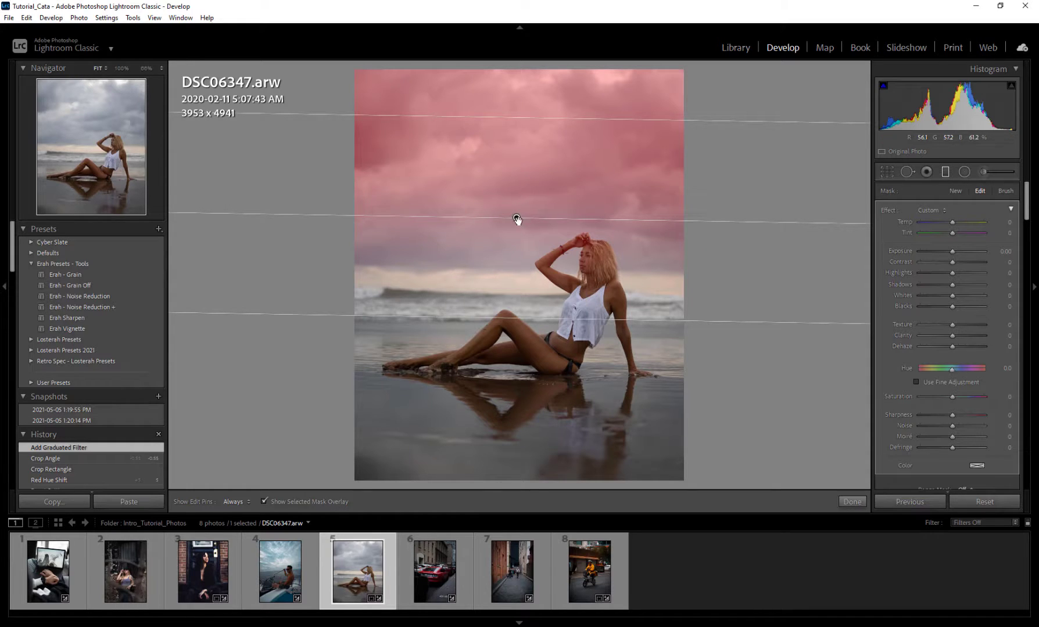
# Step: Adjust the graduated filter's position, feathering and tilt so it centres near the horizon with a wide transition, and hide the mask overlay
pyautogui.moveTo(517, 219); pyautogui.dragTo(516, 223)
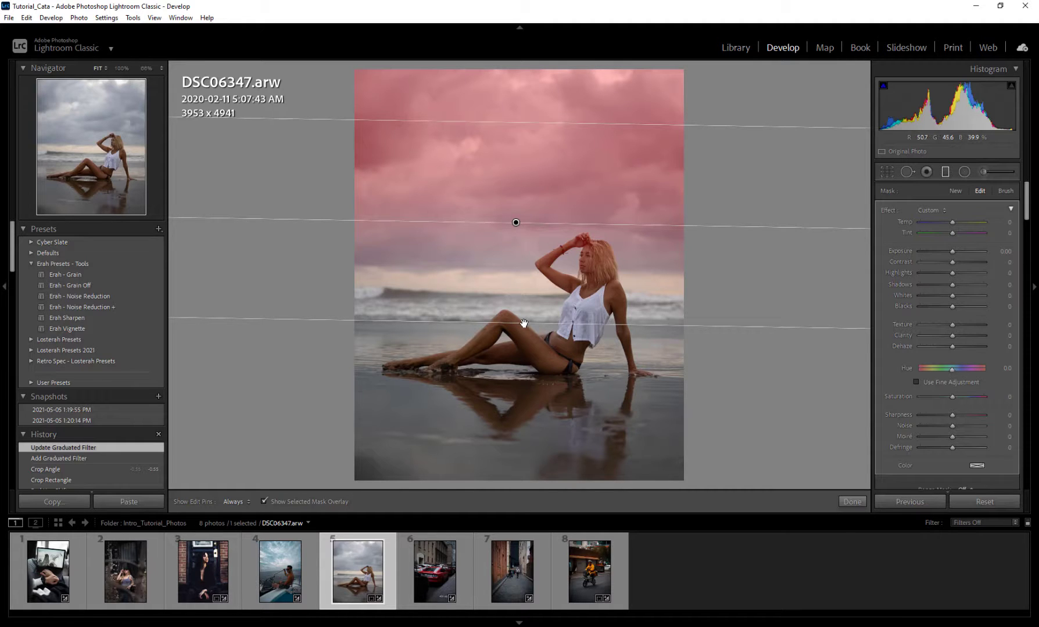
pyautogui.moveTo(524, 324)
pyautogui.mouseDown()
pyautogui.moveTo(536, 157)
pyautogui.moveTo(517, 140)
pyautogui.moveTo(535, 436)
pyautogui.moveTo(552, 436)
pyautogui.moveTo(559, 366)
pyautogui.moveTo(550, 367)
pyautogui.moveTo(542, 317)
pyautogui.mouseUp()
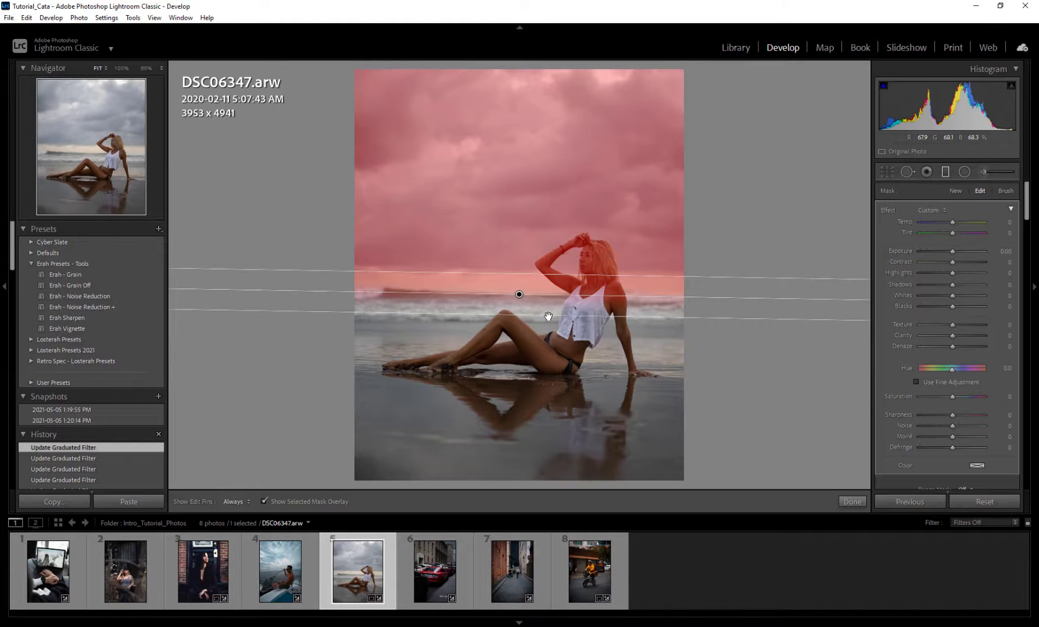
pyautogui.moveTo(547, 316); pyautogui.dragTo(550, 421)
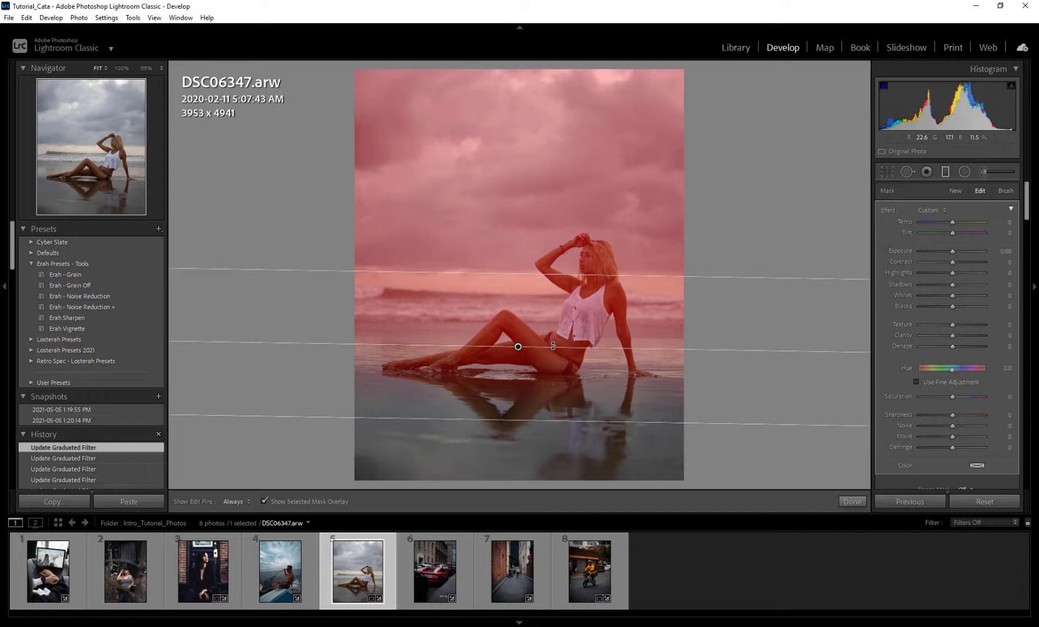
pyautogui.moveTo(560, 347)
pyautogui.mouseDown()
pyautogui.moveTo(520, 395)
pyautogui.moveTo(490, 363)
pyautogui.moveTo(495, 350)
pyautogui.moveTo(504, 333)
pyautogui.moveTo(541, 341)
pyautogui.mouseUp()
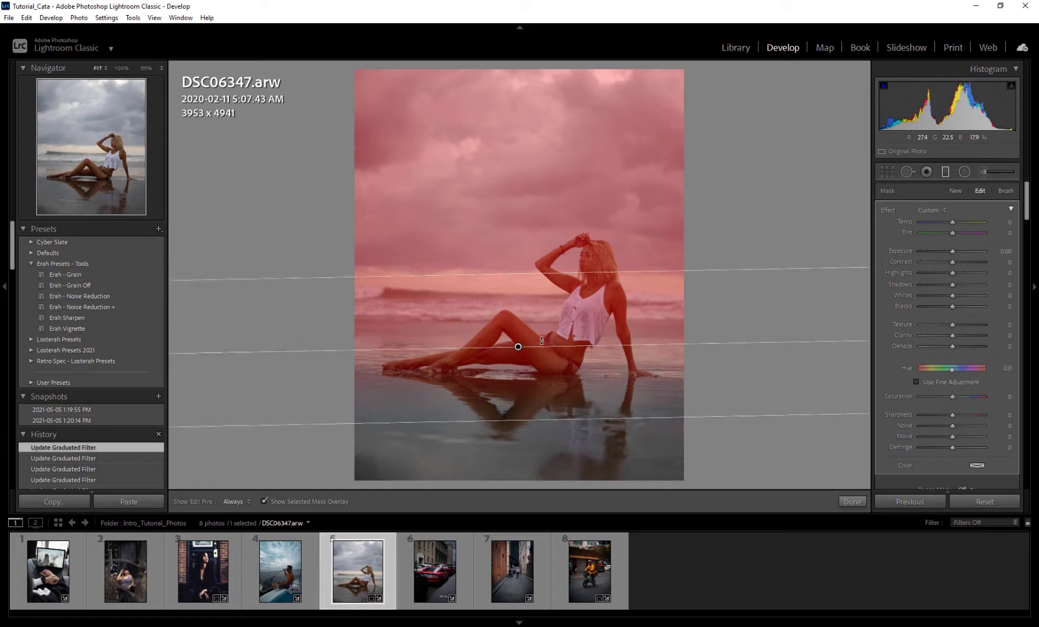
pyautogui.scroll(-3, 887, 325)
pyautogui.scroll(3, 888, 324)
pyautogui.moveTo(518, 347); pyautogui.dragTo(514, 292)
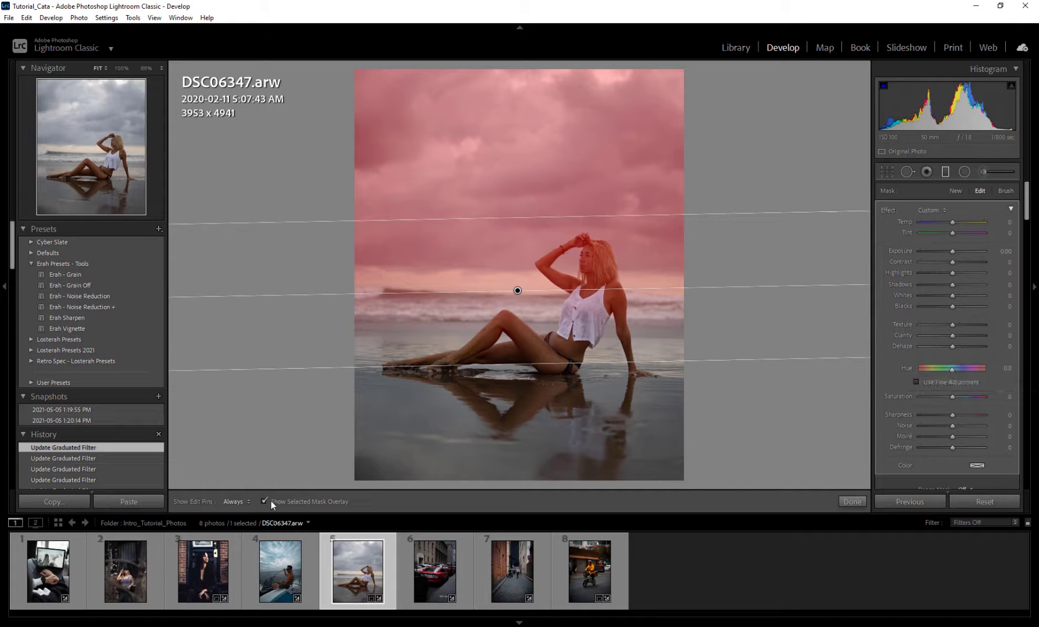
pyautogui.click(342, 495)
# Step: Try shifting the graduated filter's hue with and without fine adjustment, and reset the hue to 0
pyautogui.moveTo(952, 369)
pyautogui.mouseDown()
pyautogui.moveTo(980, 370)
pyautogui.moveTo(920, 369)
pyautogui.moveTo(947, 372)
pyautogui.mouseUp()
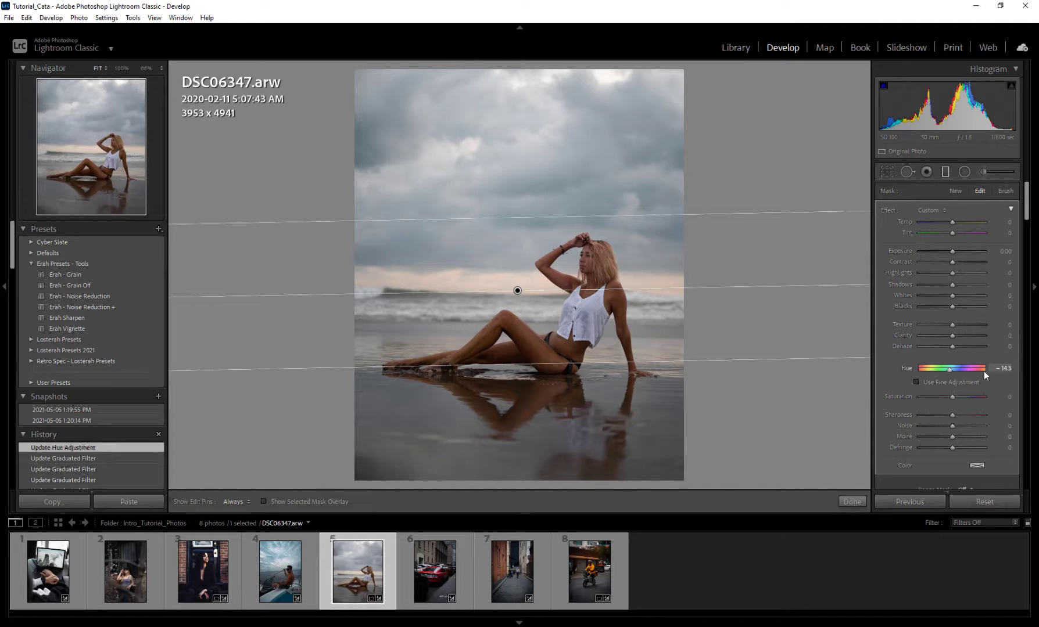
pyautogui.click(950, 382)
pyautogui.moveTo(952, 370); pyautogui.dragTo(982, 371)
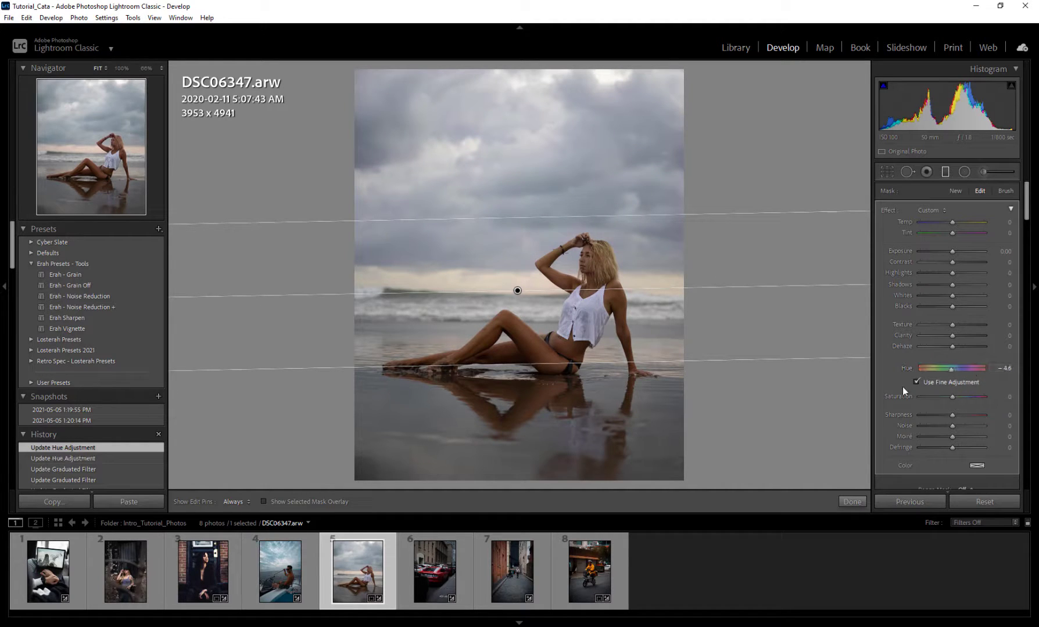
pyautogui.click(916, 382)
pyautogui.doubleClick(953, 370)
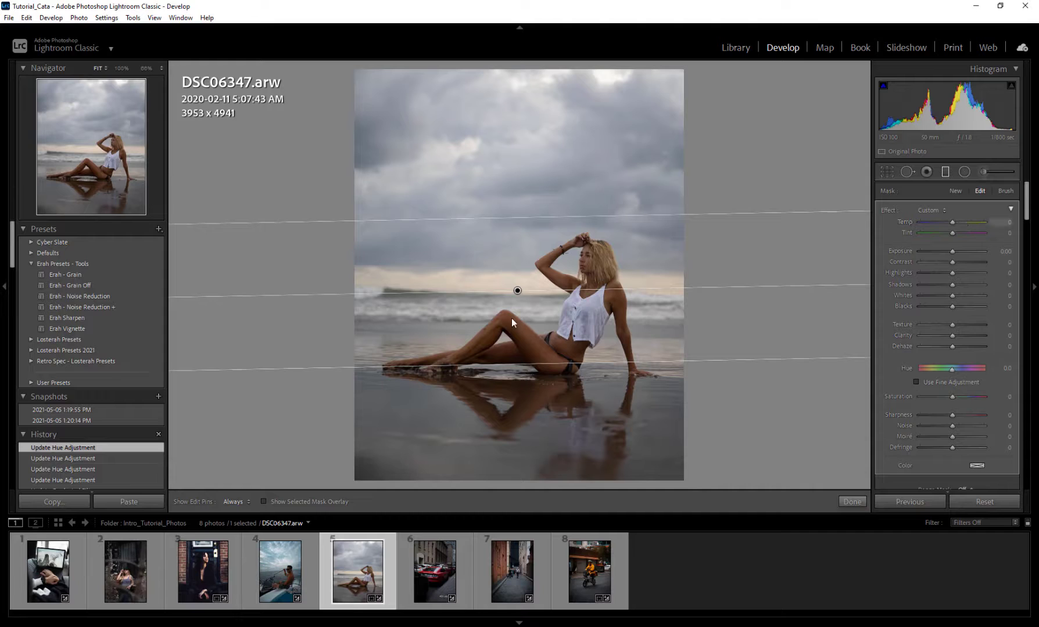
# Step: Reposition the graduated filter's centre just below the horizon, on the breaking waves beside the woman
pyautogui.moveTo(520, 289); pyautogui.dragTo(523, 281)
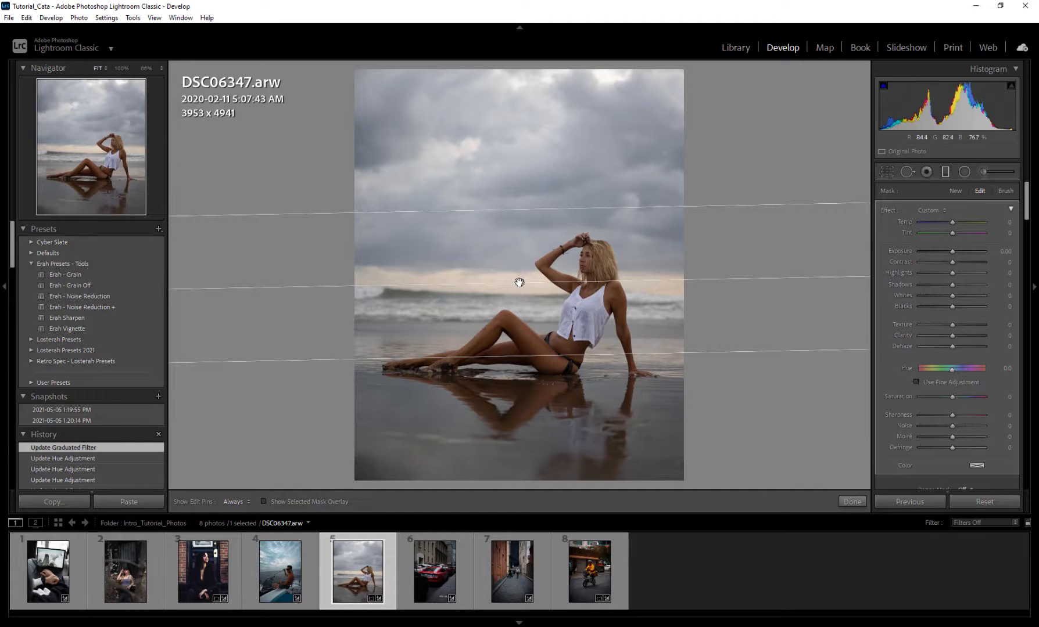
pyautogui.moveTo(520, 281); pyautogui.dragTo(522, 277)
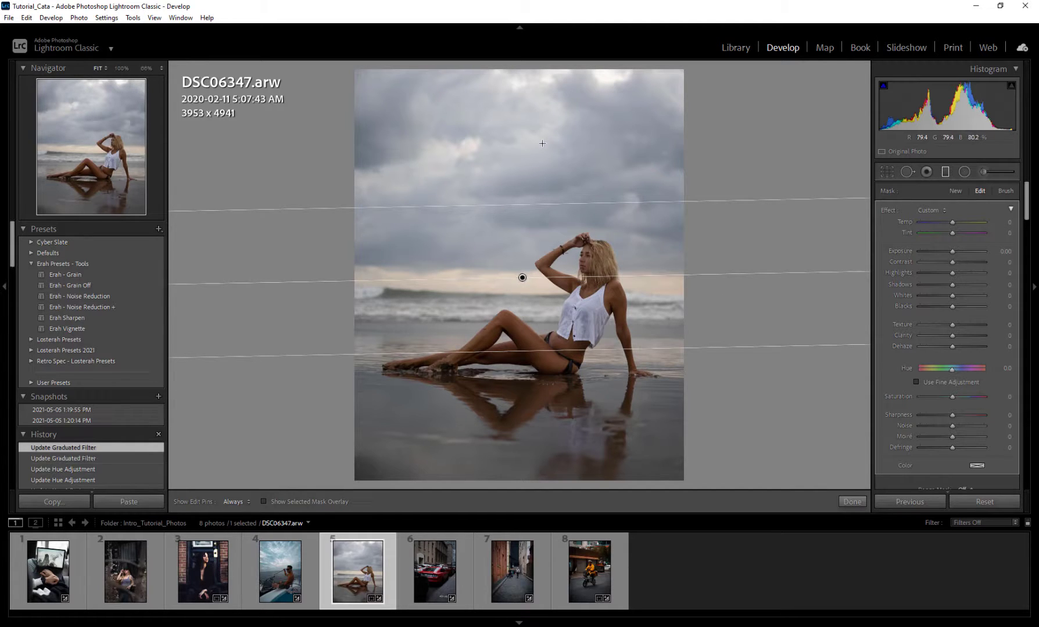
pyautogui.moveTo(523, 278); pyautogui.dragTo(533, 292)
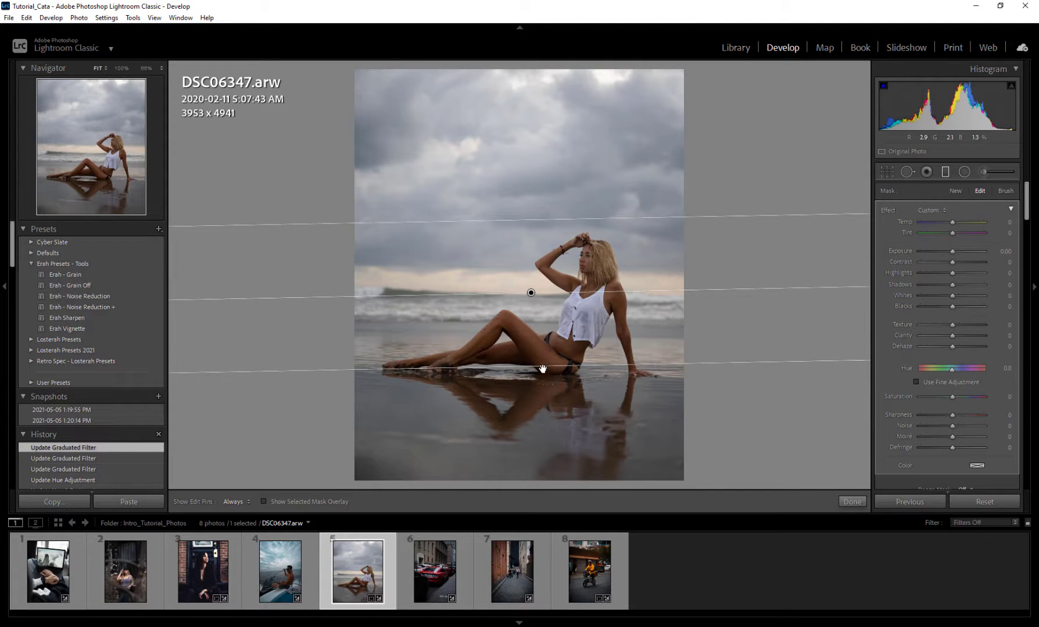
# Step: Apply a Luminance range mask to the graduated filter, show the luminance mask and limit the range to 65/100
pyautogui.scroll(-3, 887, 367)
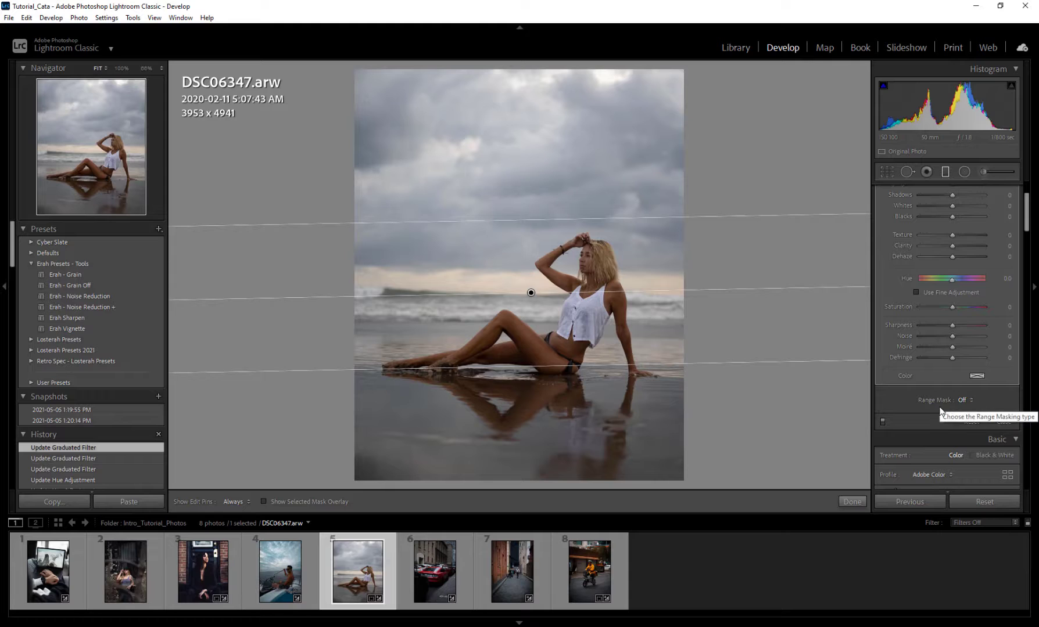
pyautogui.click(969, 400)
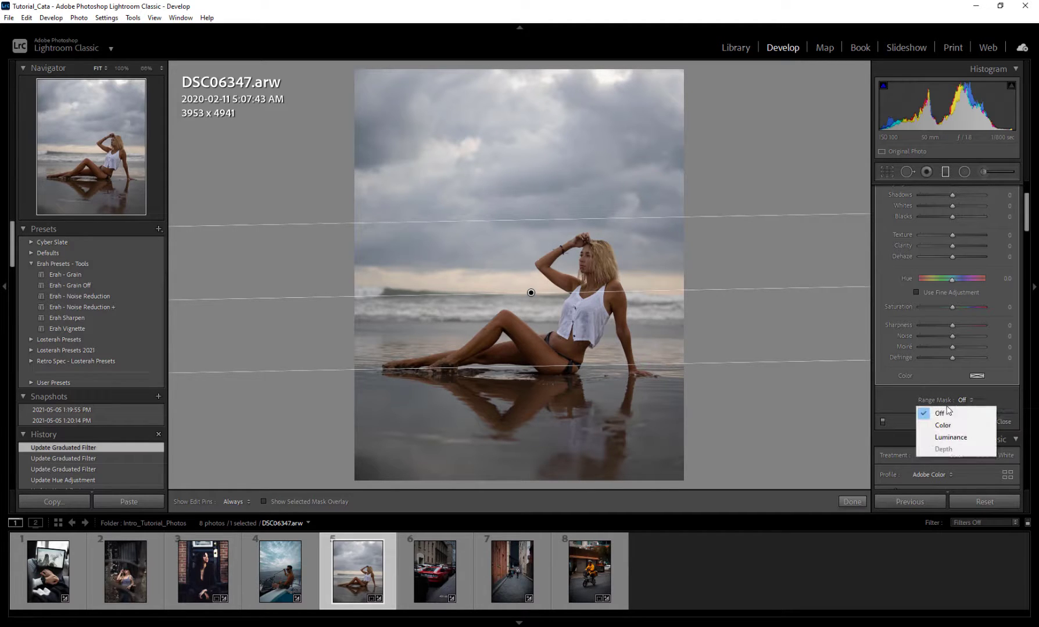
pyautogui.click(941, 437)
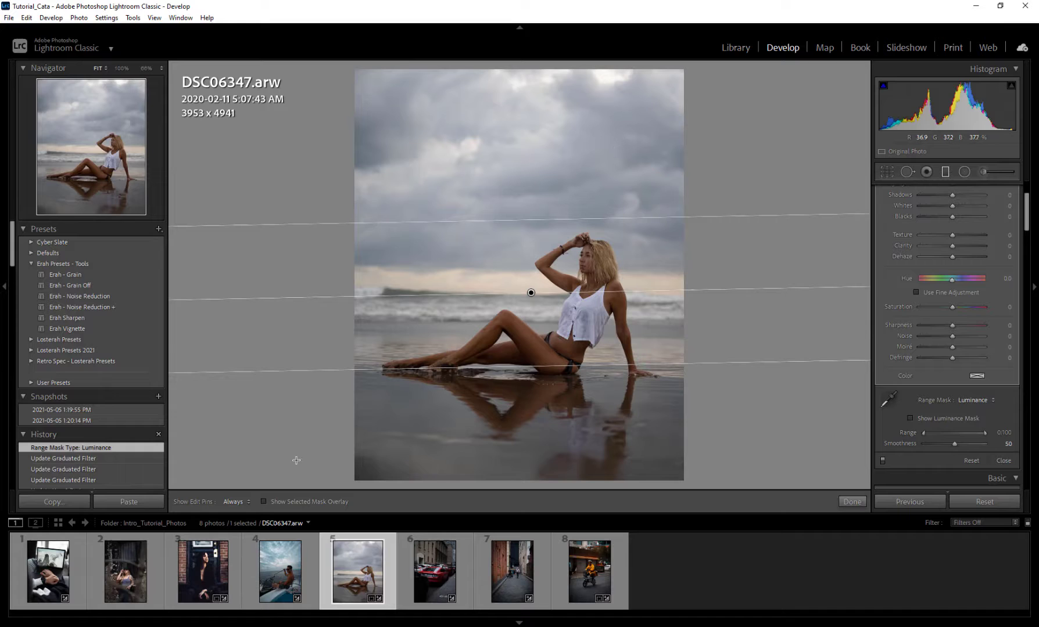
pyautogui.click(910, 418)
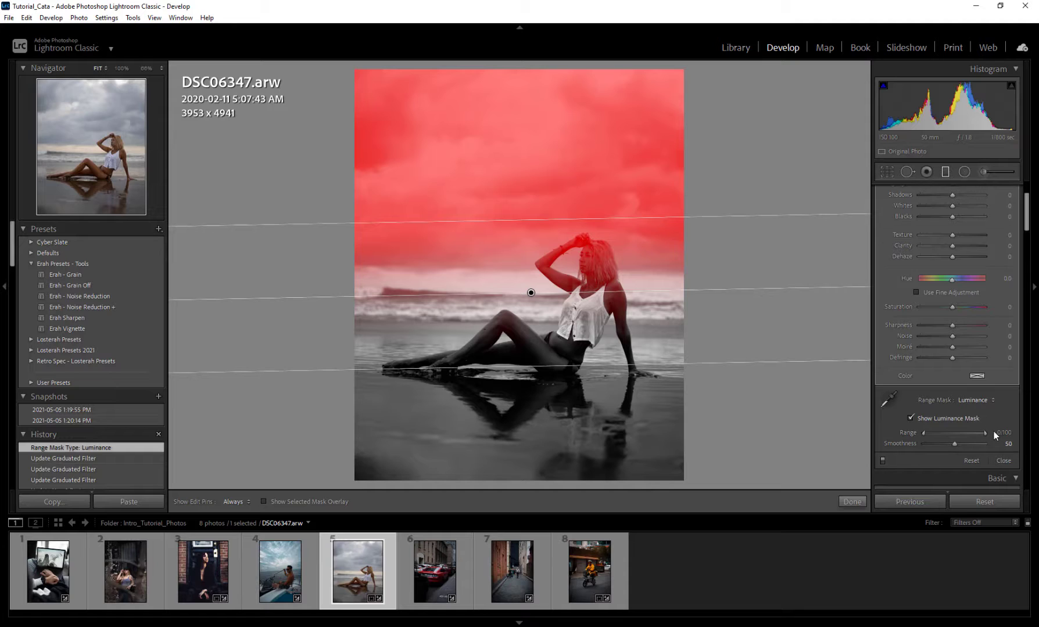
pyautogui.moveTo(923, 433); pyautogui.dragTo(962, 432)
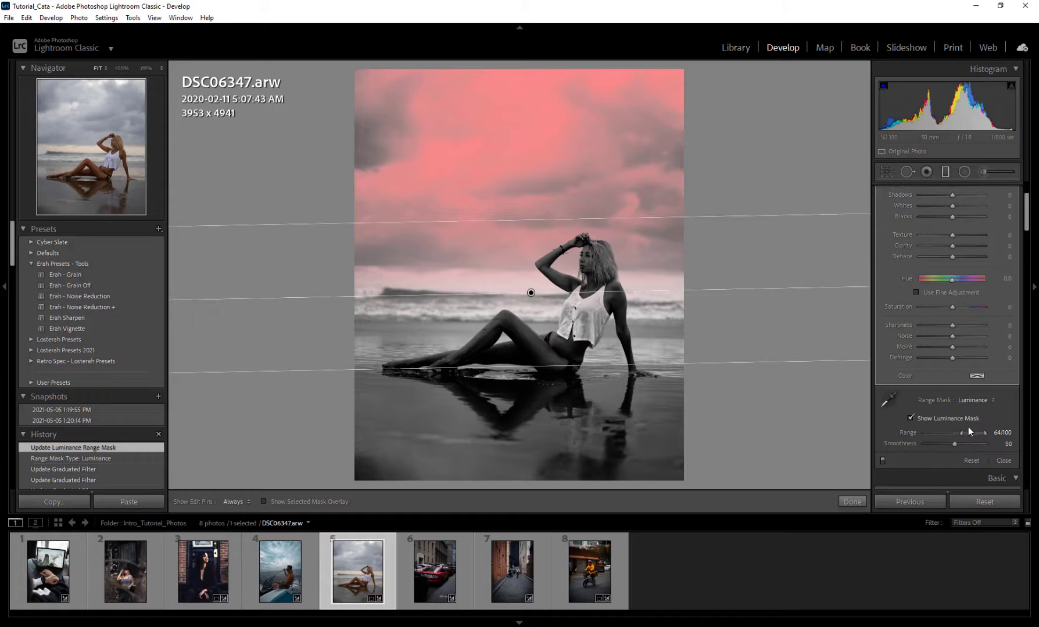
pyautogui.moveTo(964, 431); pyautogui.dragTo(965, 431)
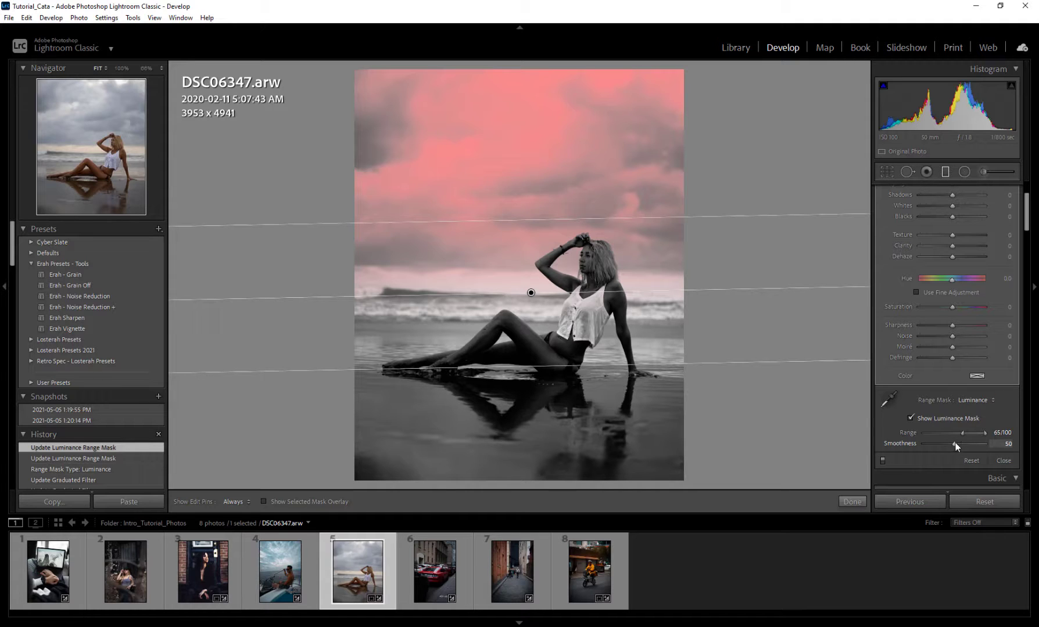
# Step: Try high and low smoothness values on the luminance range mask, such as 95 and 13, and reset smoothness to 50
pyautogui.moveTo(964, 443); pyautogui.dragTo(983, 443)
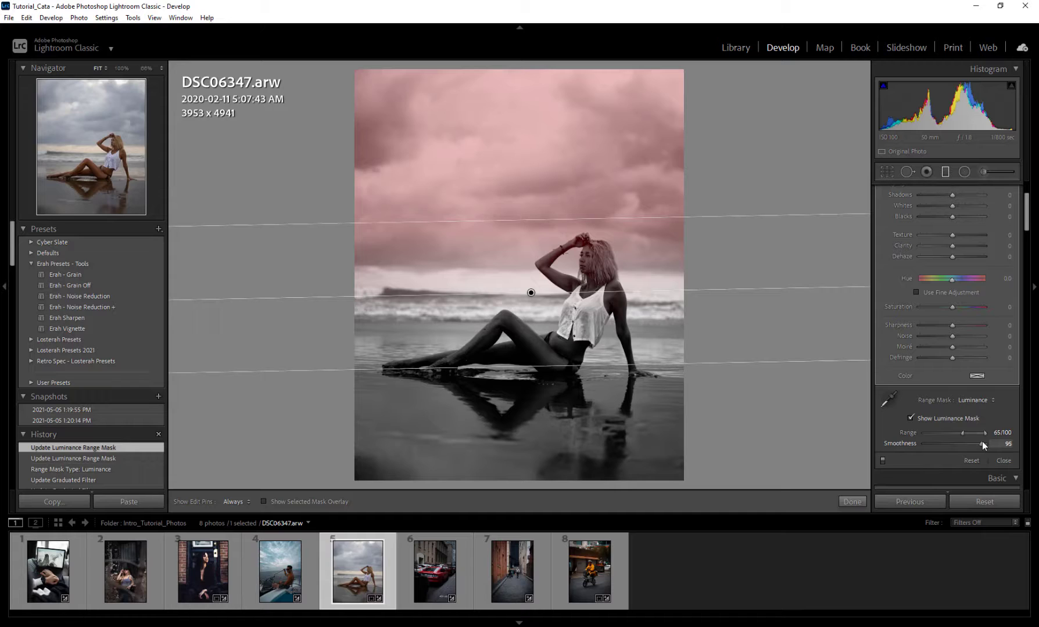
pyautogui.moveTo(982, 444); pyautogui.dragTo(925, 445)
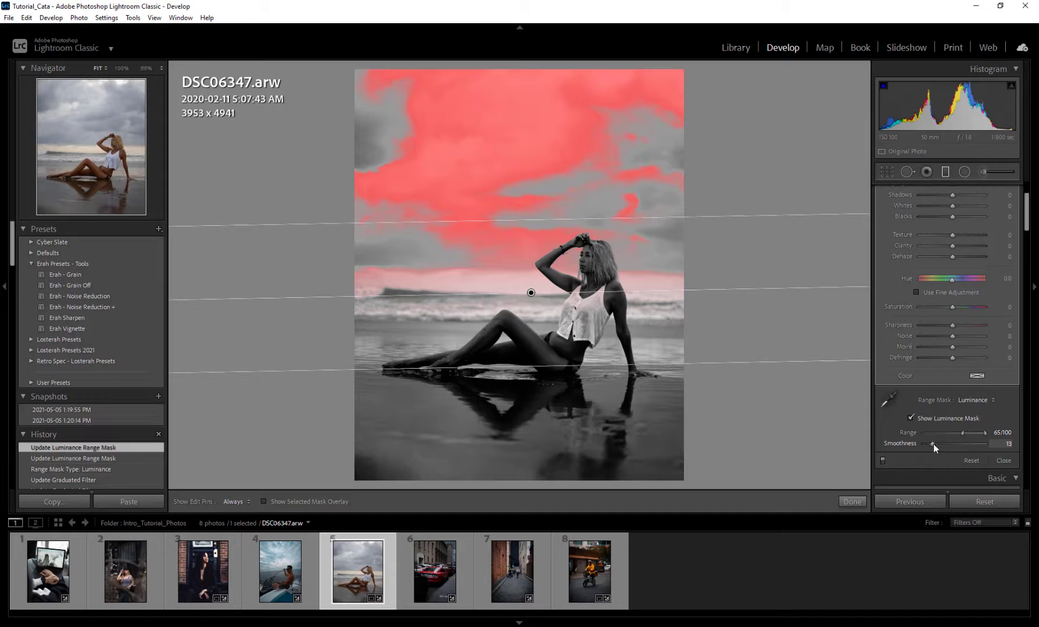
pyautogui.moveTo(933, 444); pyautogui.dragTo(938, 443)
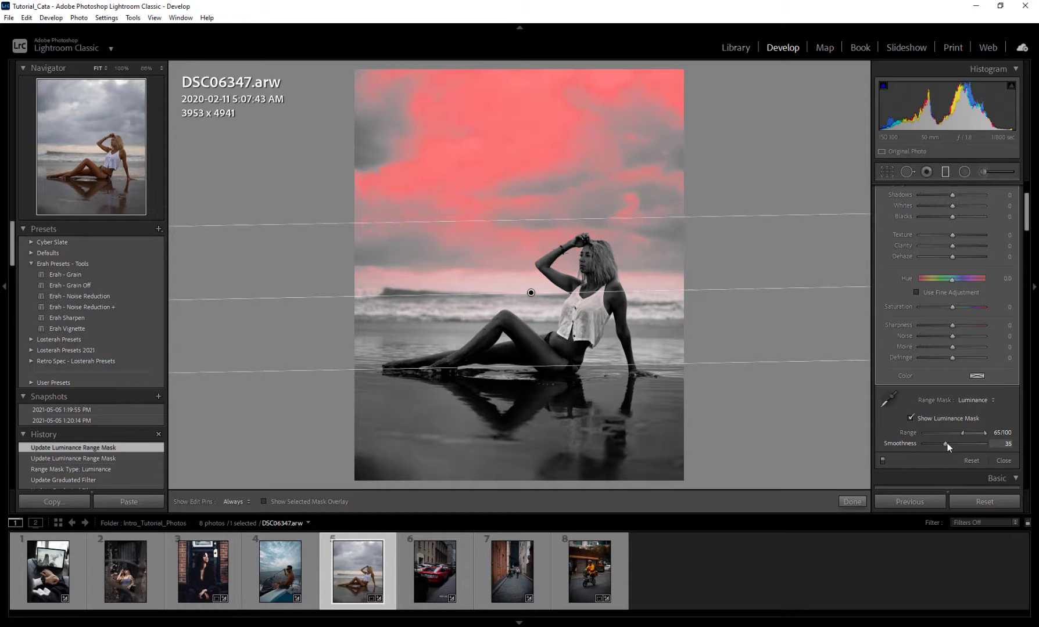
pyautogui.moveTo(947, 445); pyautogui.dragTo(953, 445)
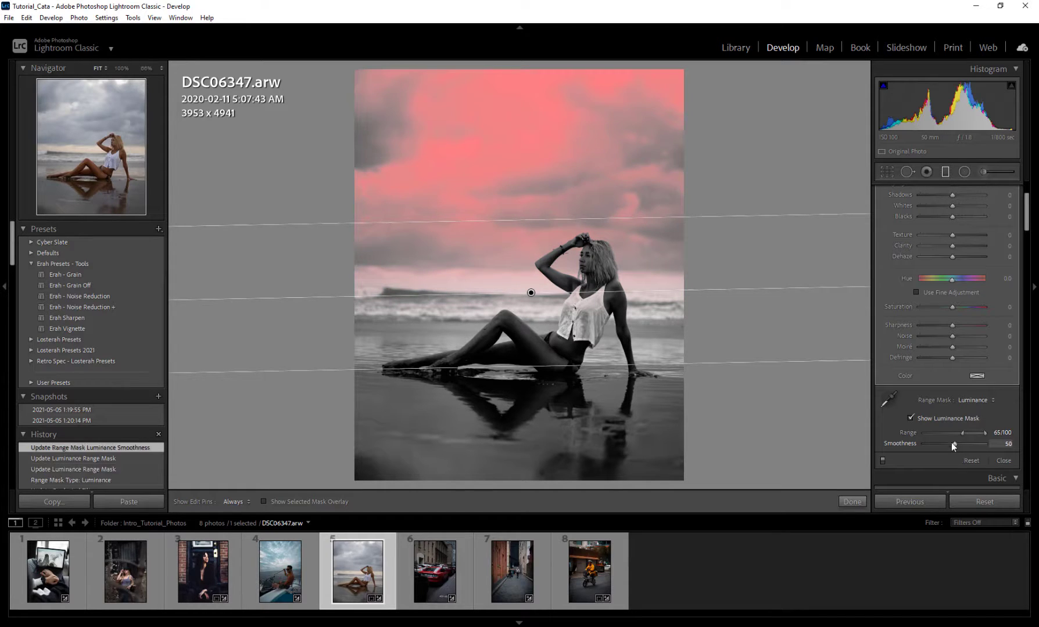
pyautogui.doubleClick(951, 444)
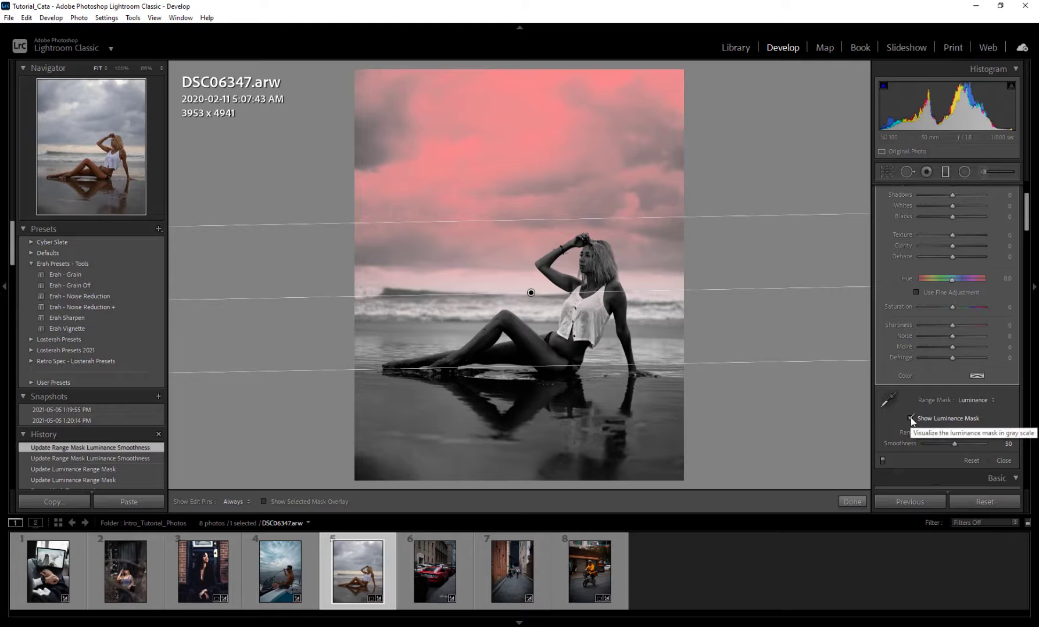
# Step: Hide the luminance mask and set the graduated filter's Exposure to -0.50, Texture to 21 and Dehaze to 50
pyautogui.click(926, 419)
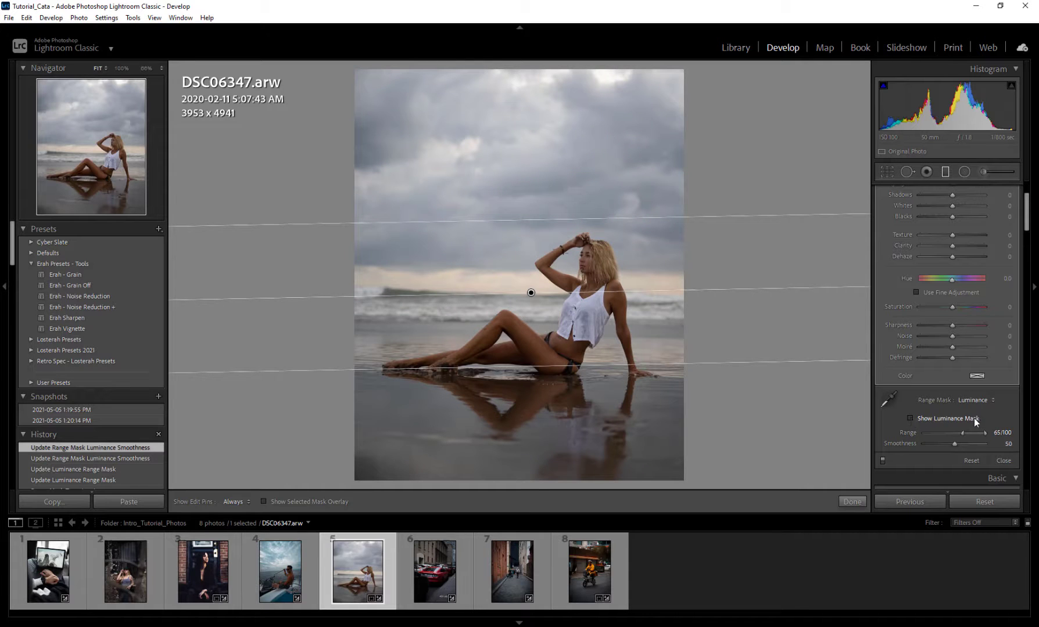
pyautogui.scroll(3, 890, 358)
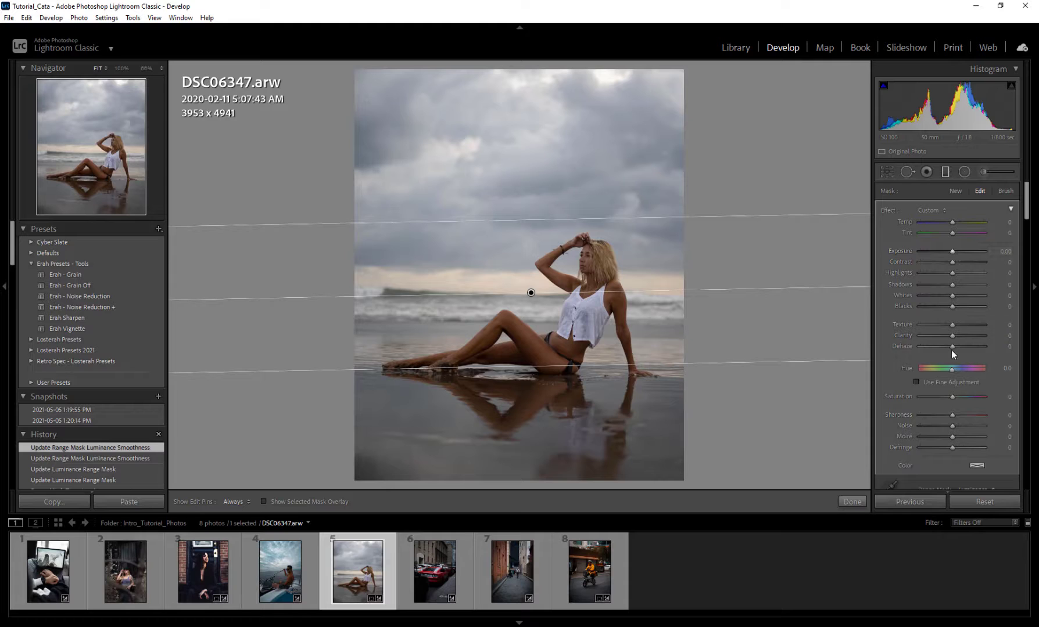
pyautogui.moveTo(953, 252)
pyautogui.mouseDown()
pyautogui.moveTo(970, 254)
pyautogui.moveTo(932, 251)
pyautogui.moveTo(958, 251)
pyautogui.moveTo(948, 250)
pyautogui.mouseUp()
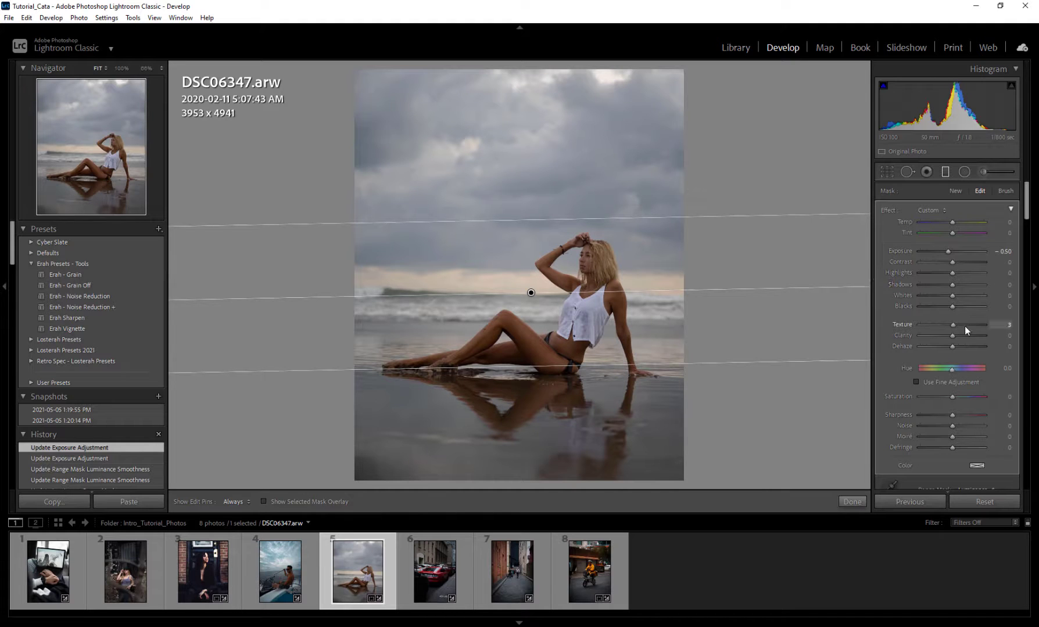
pyautogui.moveTo(963, 327); pyautogui.dragTo(960, 327)
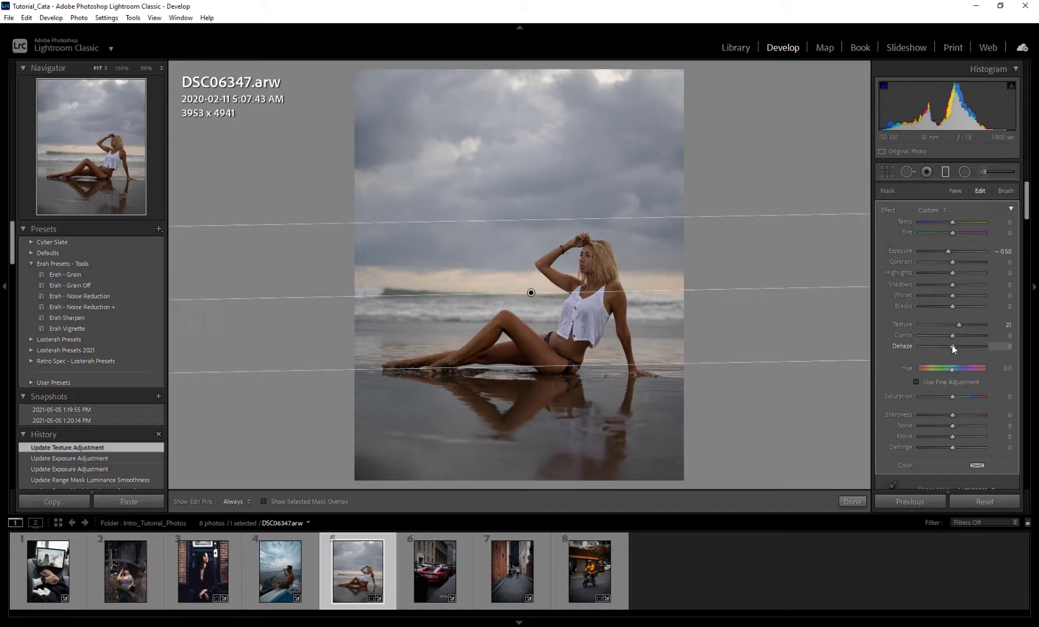
pyautogui.moveTo(953, 346); pyautogui.dragTo(971, 348)
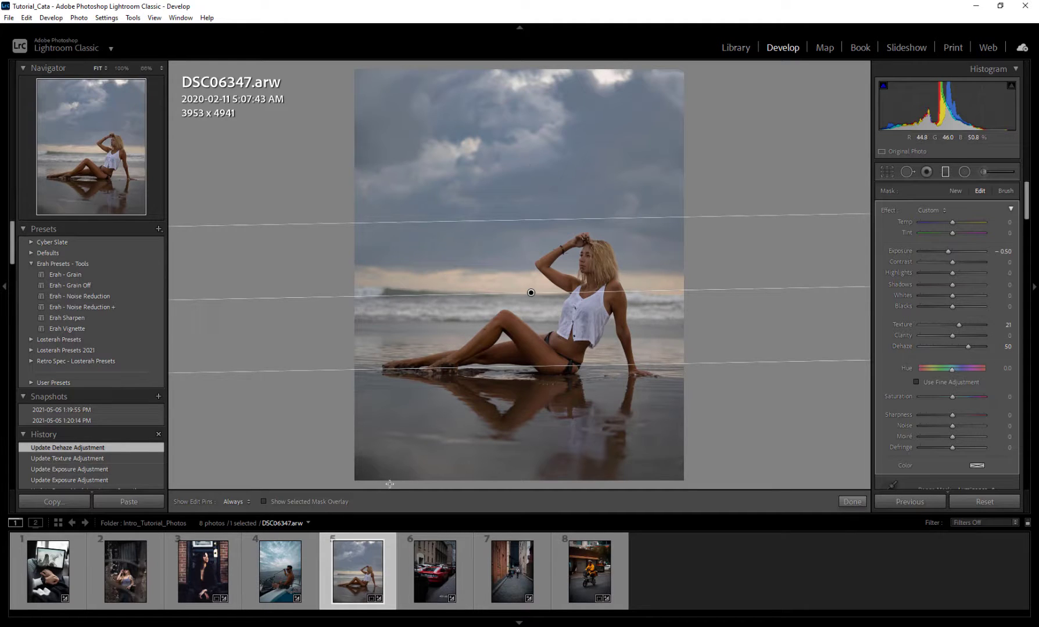
# Step: On the boat photo, add a graduated filter along the sea horizon and limit it with a Luminance range mask of 65/100
pyautogui.click(299, 572)
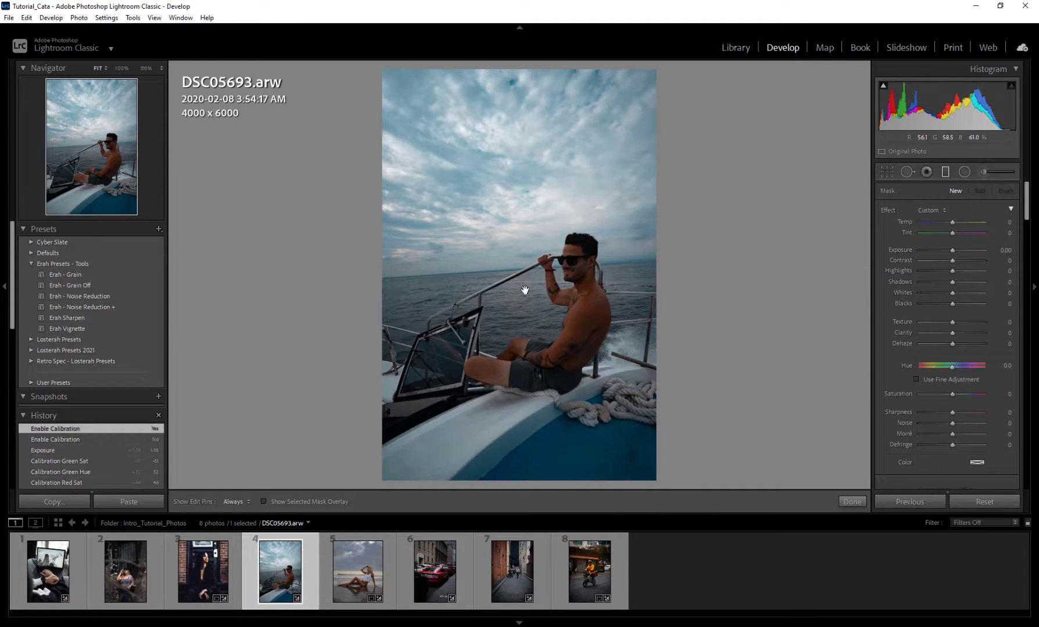
pyautogui.moveTo(524, 290); pyautogui.dragTo(527, 294)
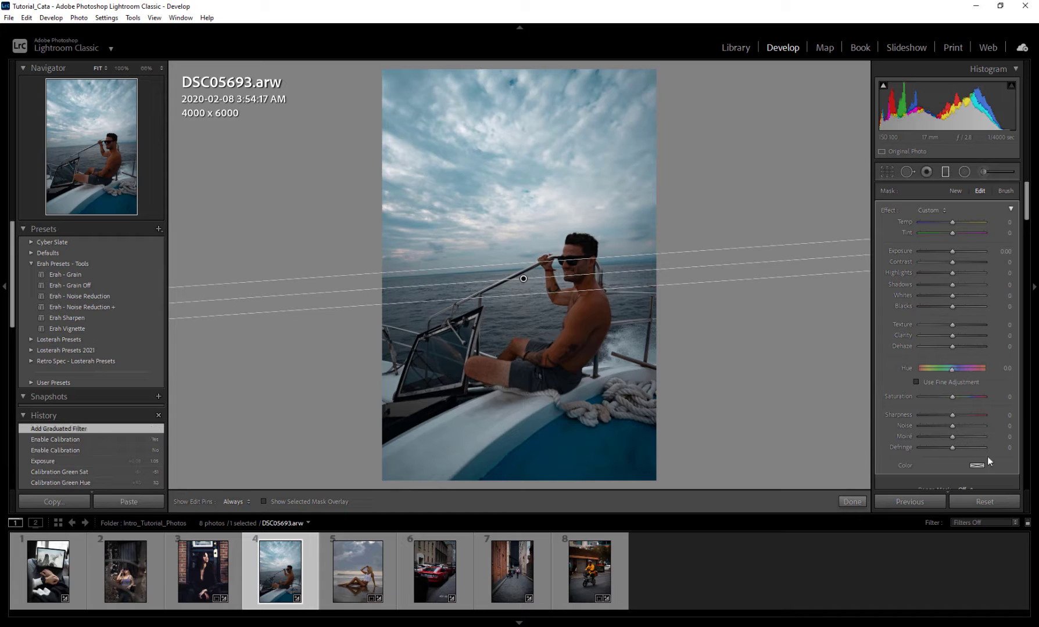
pyautogui.scroll(-3, 892, 446)
pyautogui.click(966, 399)
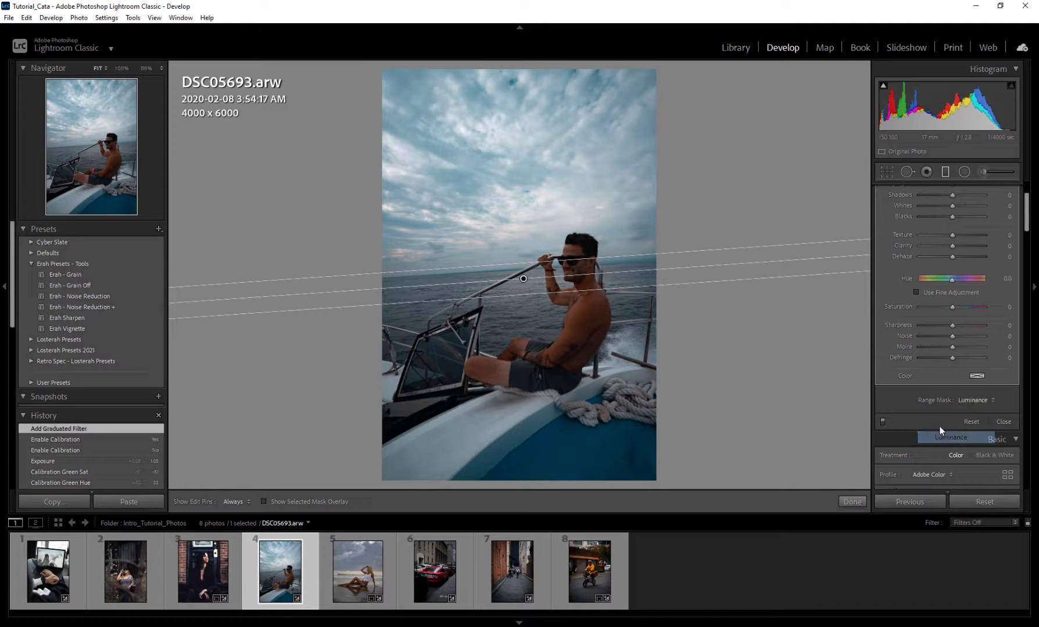
pyautogui.click(952, 433)
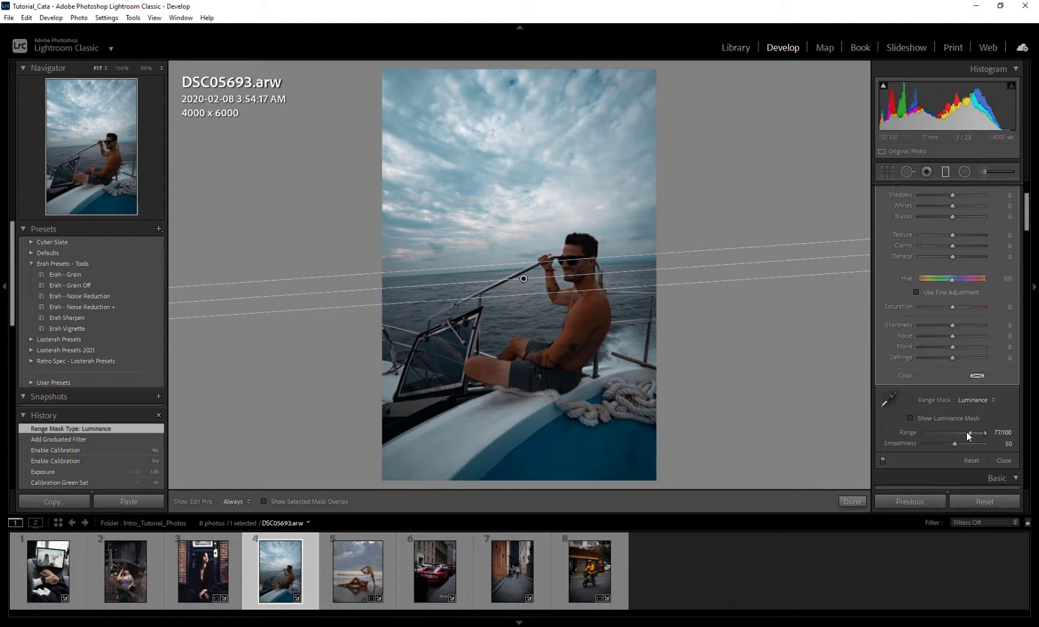
pyautogui.click(916, 418)
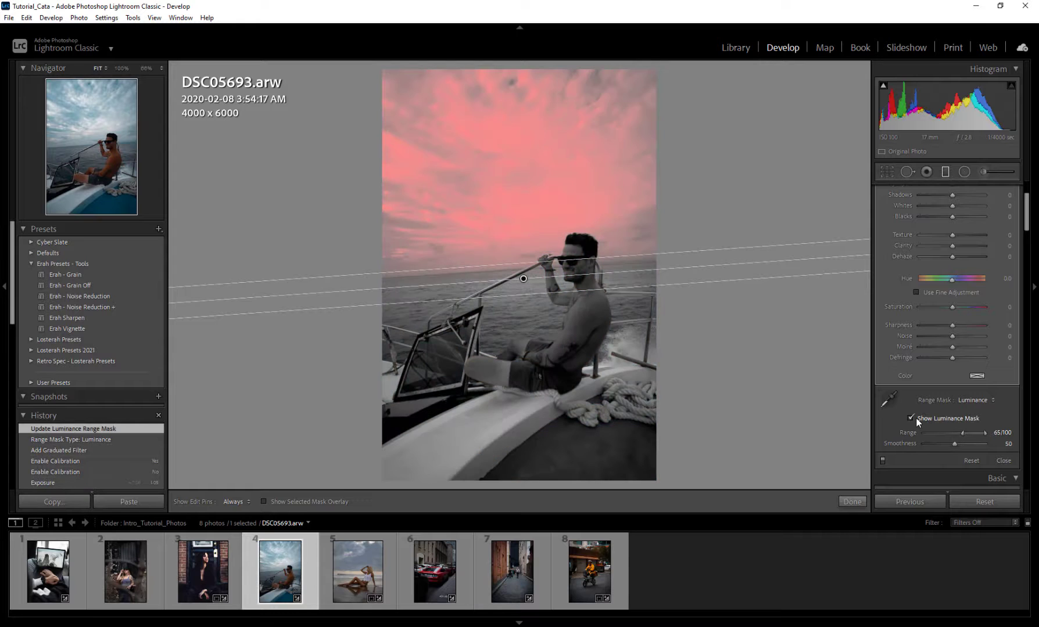
pyautogui.click(917, 418)
# Step: Set the boat photo's graduated filter to Exposure -0.30 and Dehaze 6
pyautogui.scroll(3, 891, 385)
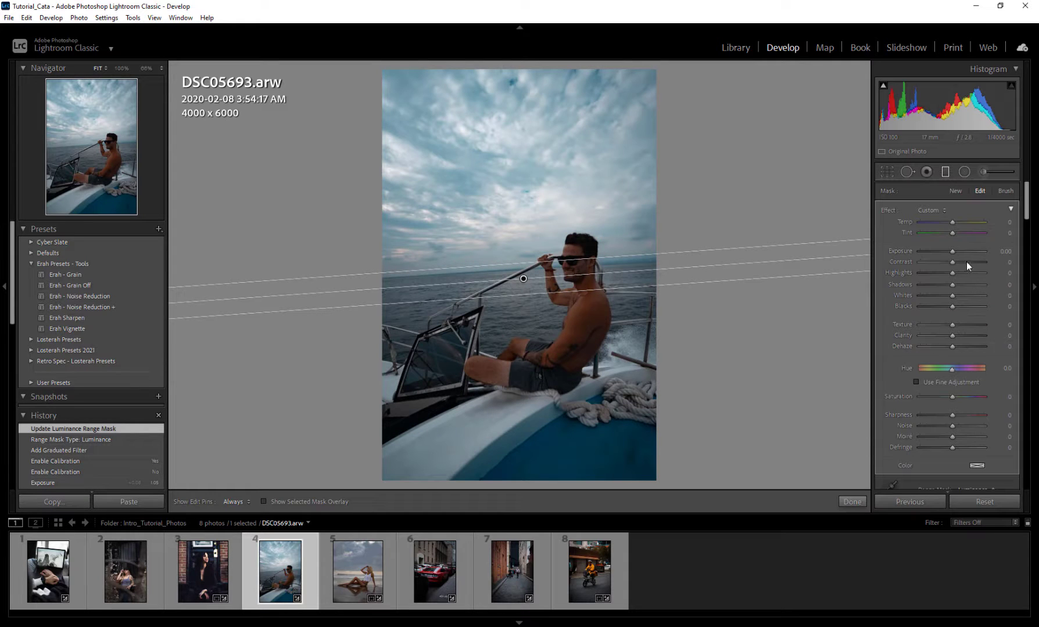
pyautogui.moveTo(951, 250); pyautogui.dragTo(948, 251)
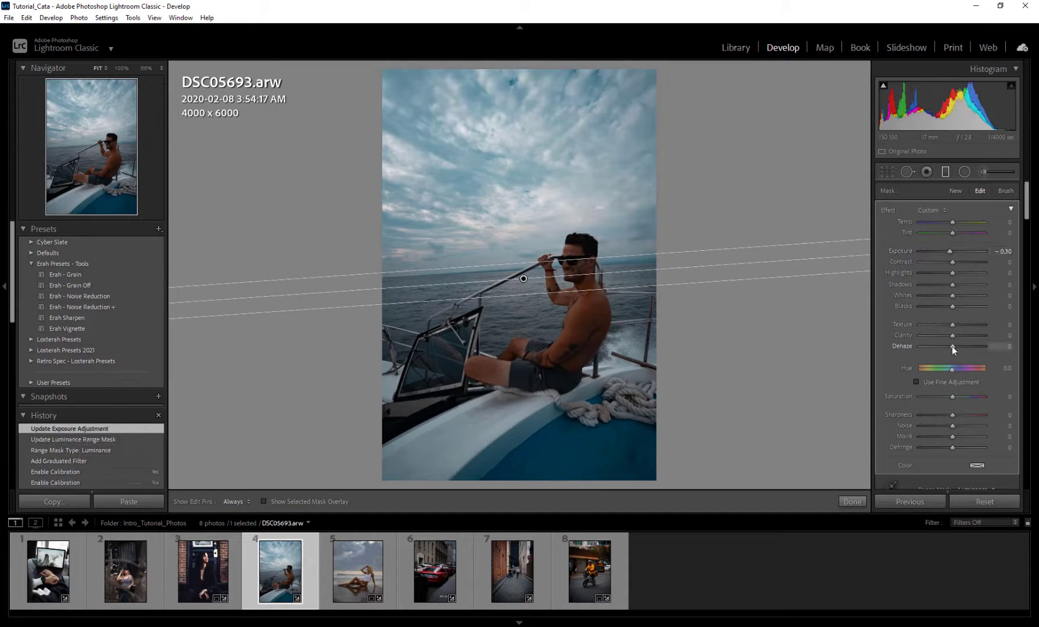
pyautogui.moveTo(952, 346); pyautogui.dragTo(953, 345)
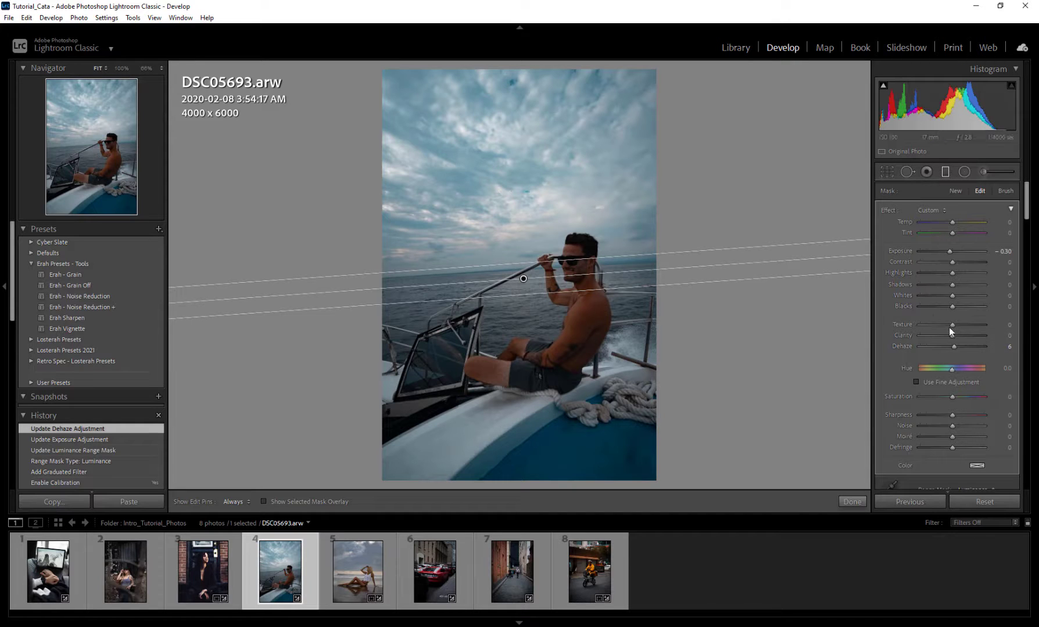
# Step: Try a shadows-only luminance range of 0/26 with the luminance mask shown, and return to a highlights range of 67/100
pyautogui.scroll(-3, 893, 384)
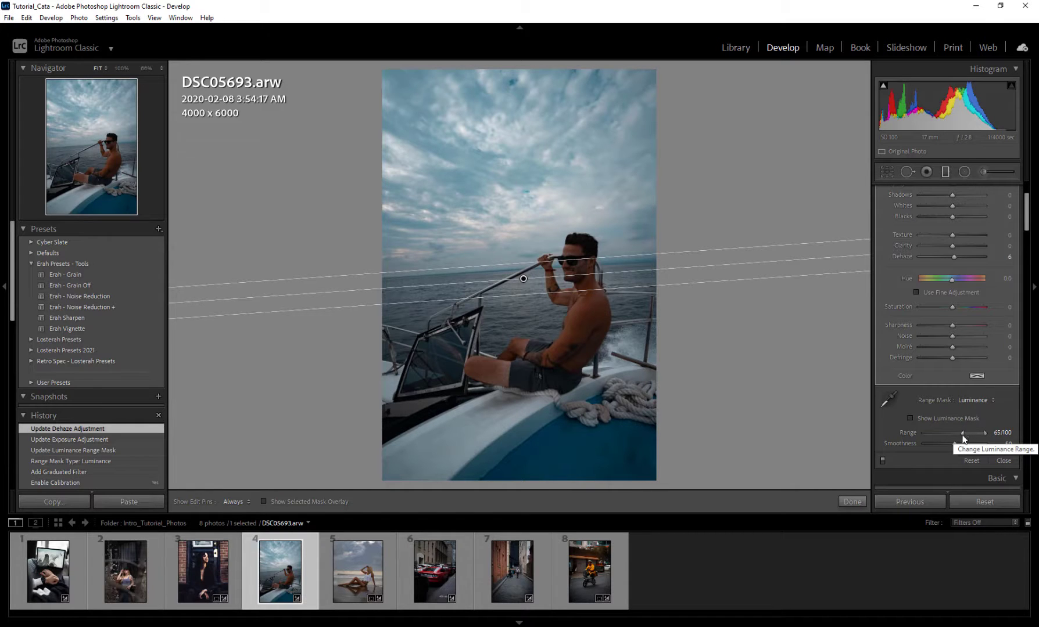
pyautogui.doubleClick(904, 434)
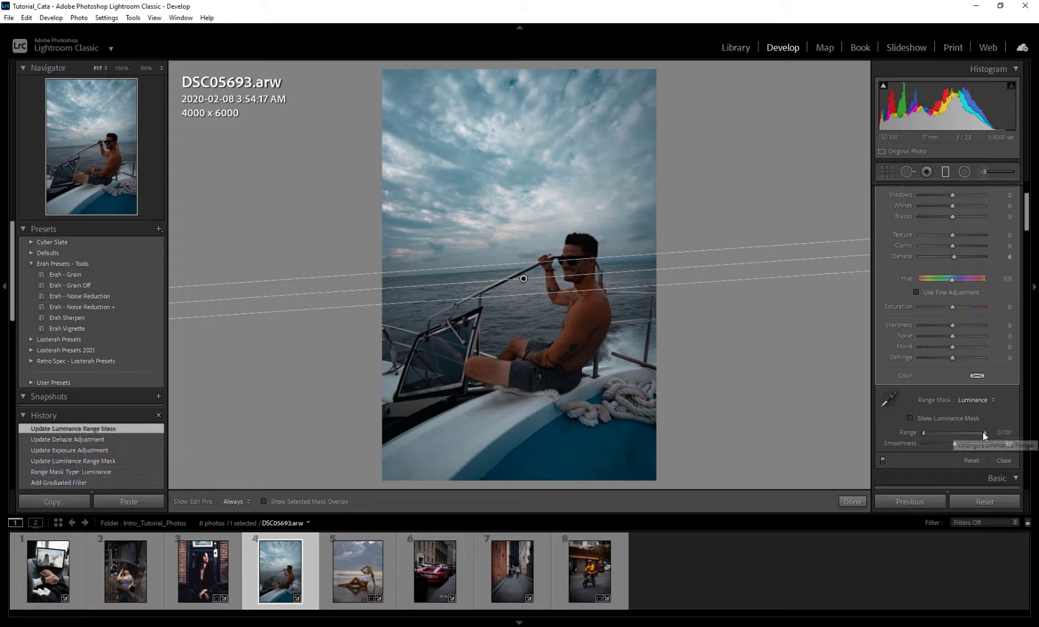
pyautogui.moveTo(983, 433); pyautogui.dragTo(940, 438)
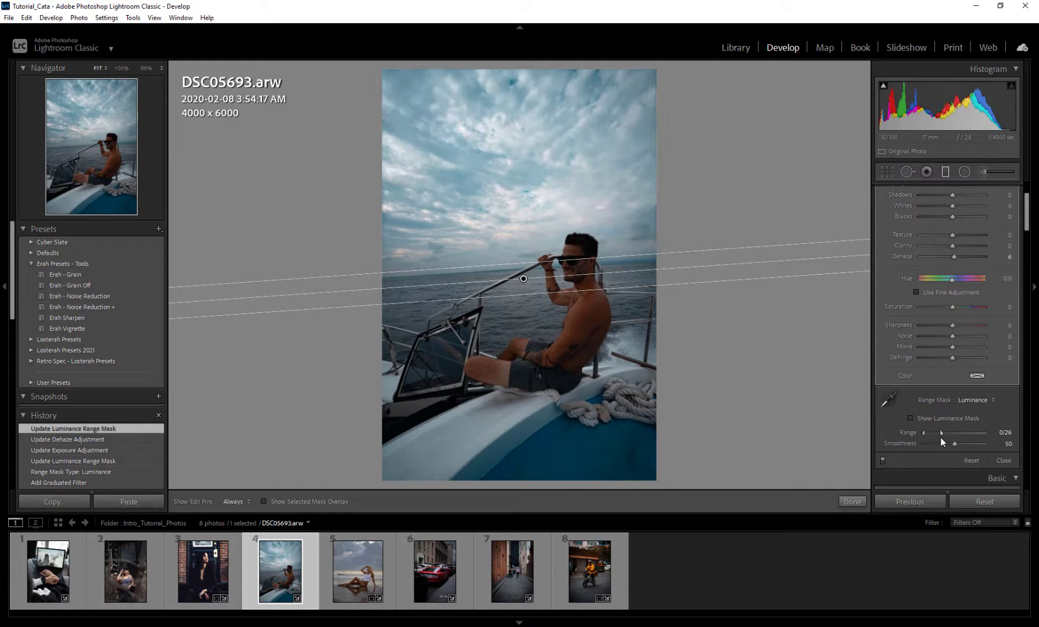
pyautogui.click(910, 418)
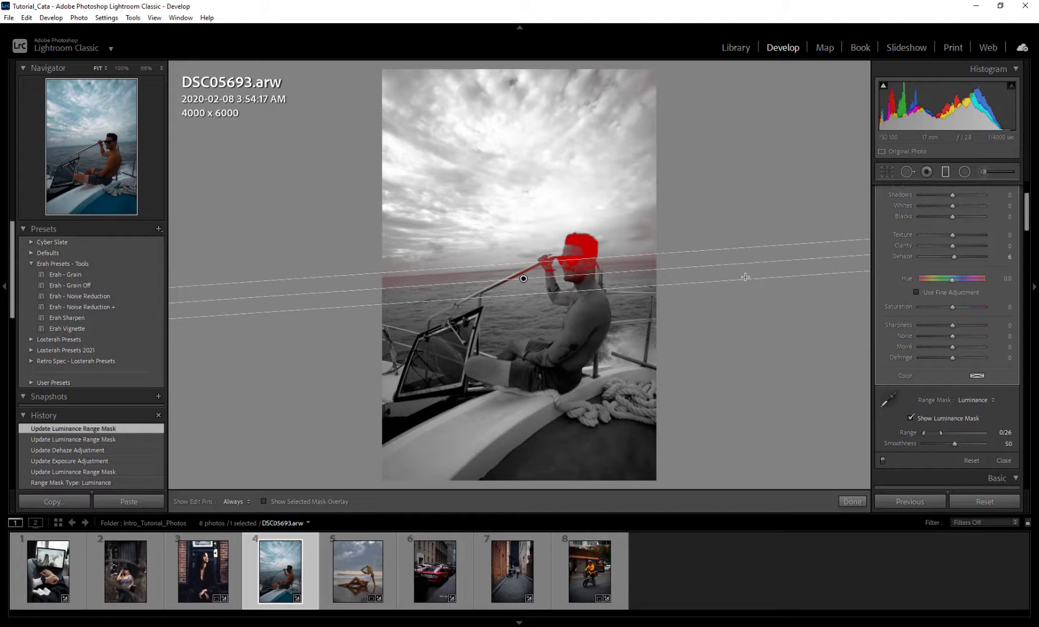
pyautogui.doubleClick(942, 431)
pyautogui.moveTo(924, 431); pyautogui.dragTo(963, 431)
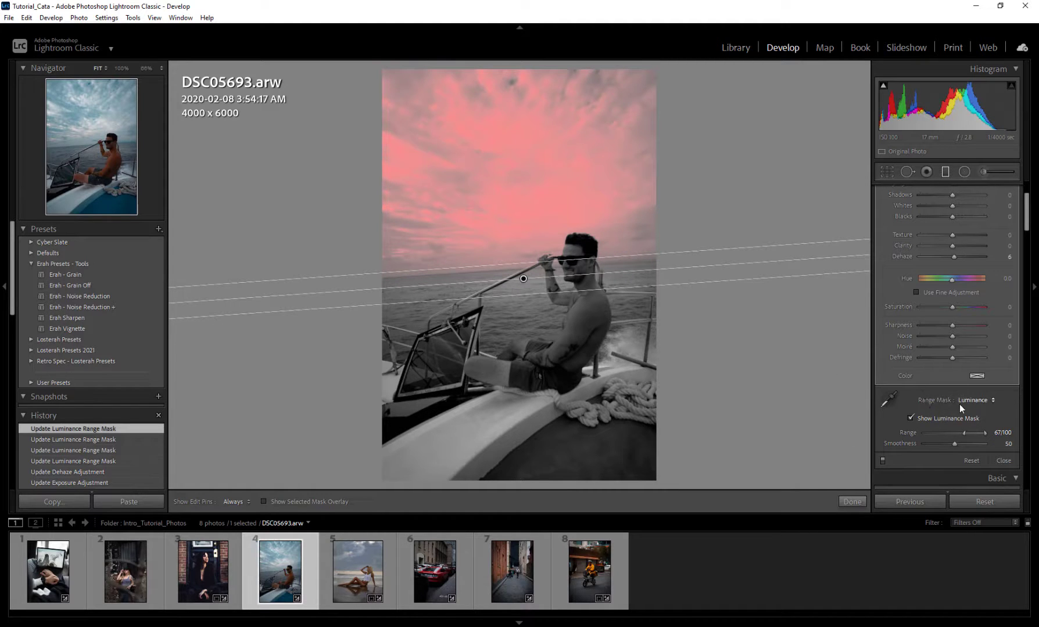
# Step: Change the boat photo filter's range mask to Color and pick up the Color Range Selector
pyautogui.click(985, 401)
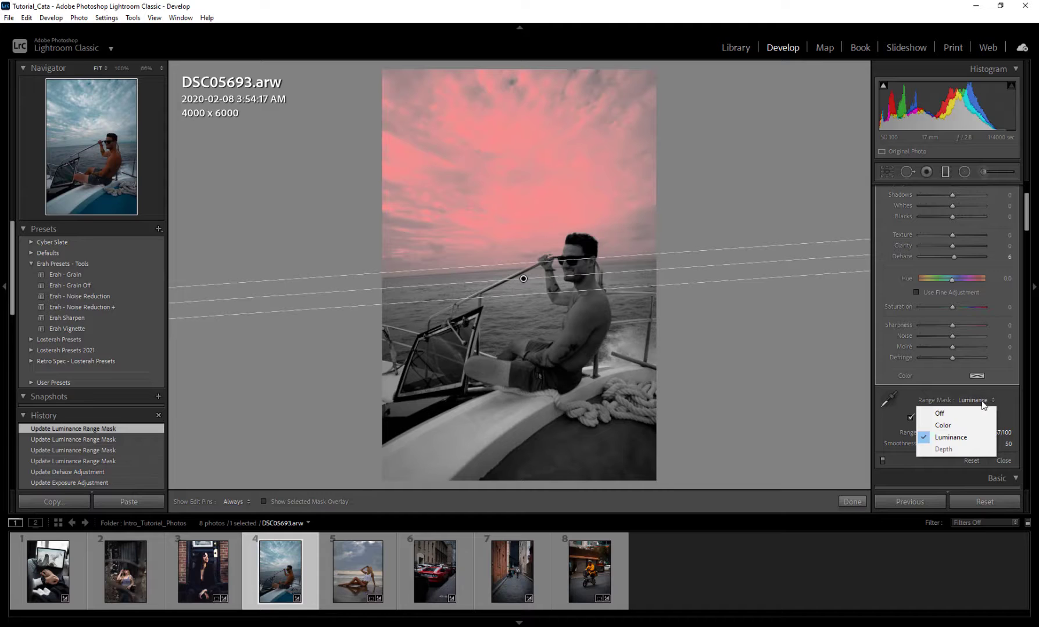
pyautogui.click(966, 429)
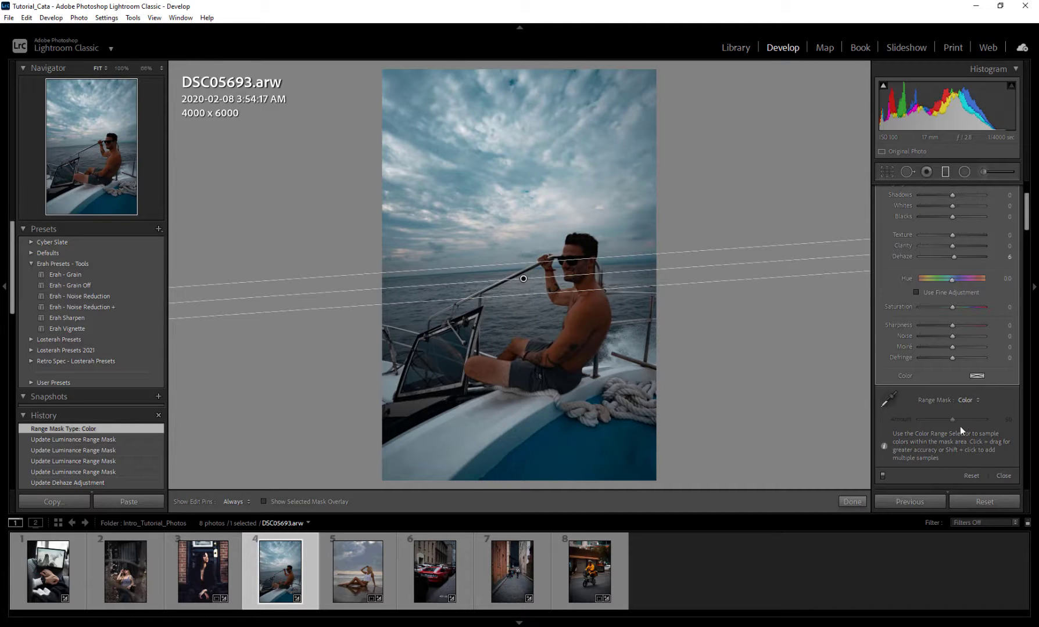
pyautogui.click(887, 400)
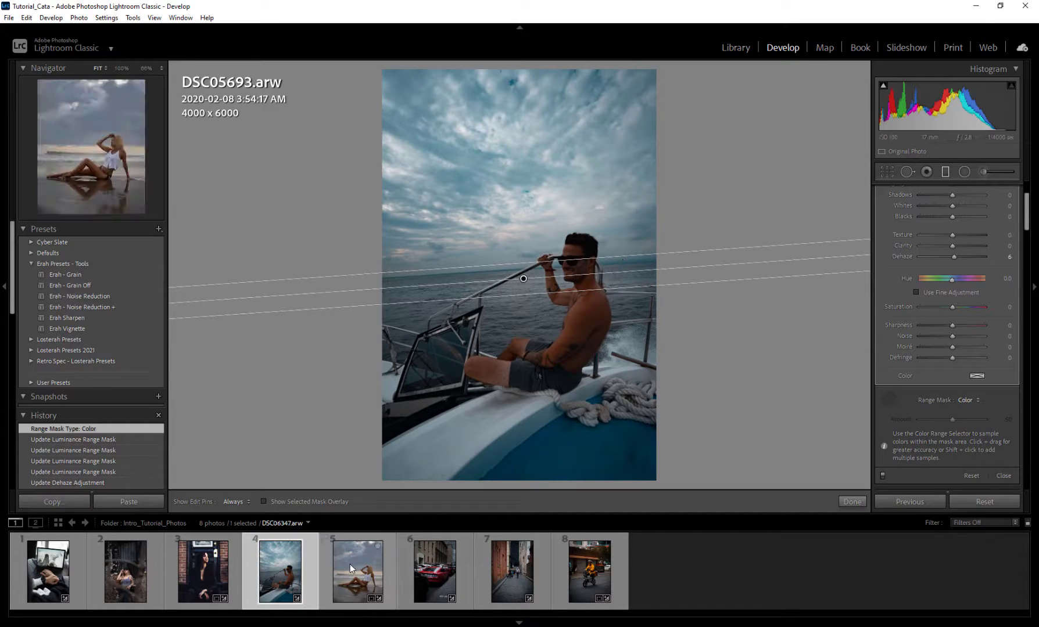
# Step: On the beach photo, change the graduated filter's range mask to Color and sample the pale orange sky just above the horizon
pyautogui.click(369, 570)
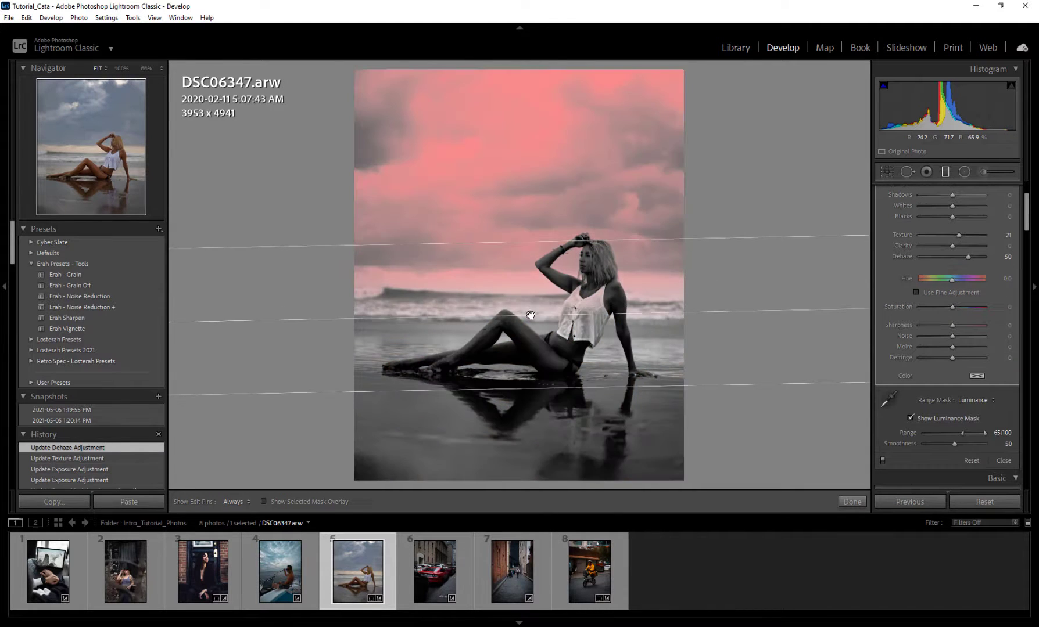
pyautogui.click(971, 400)
pyautogui.click(961, 424)
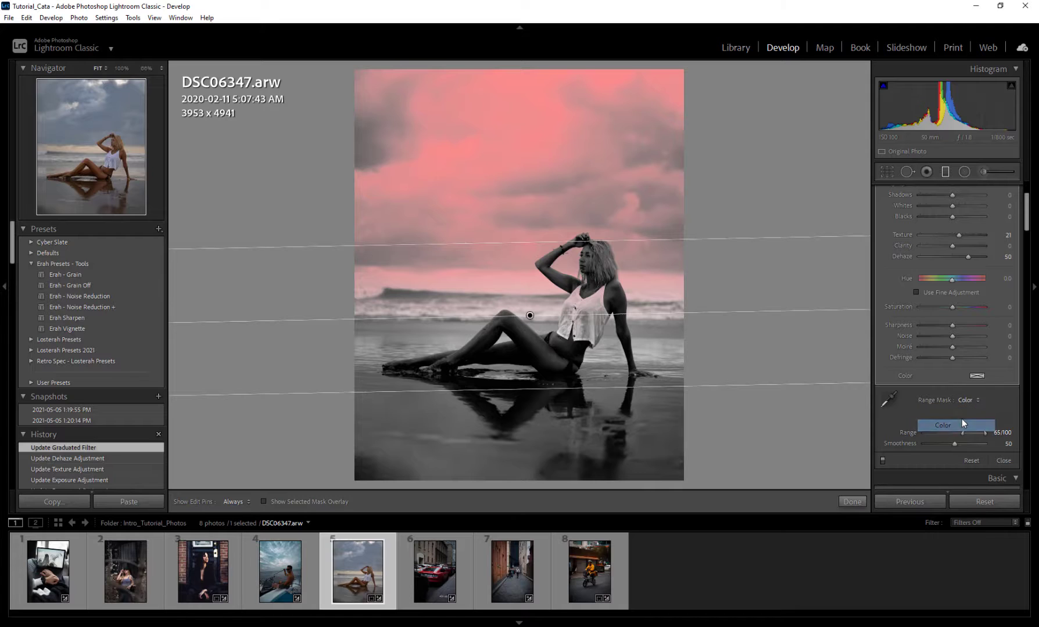
pyautogui.click(888, 400)
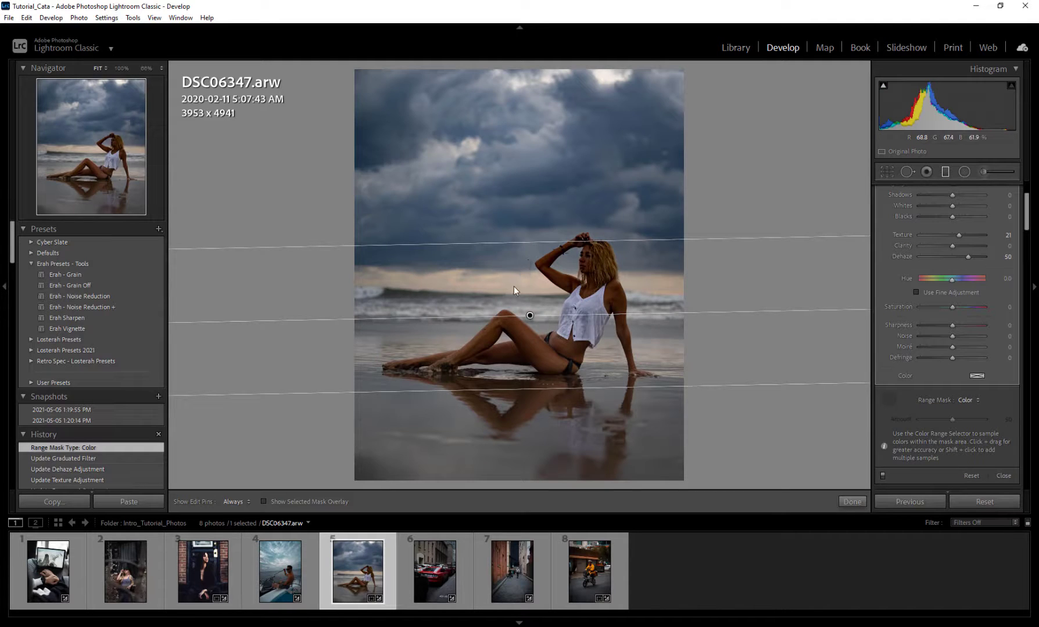
pyautogui.click(515, 283)
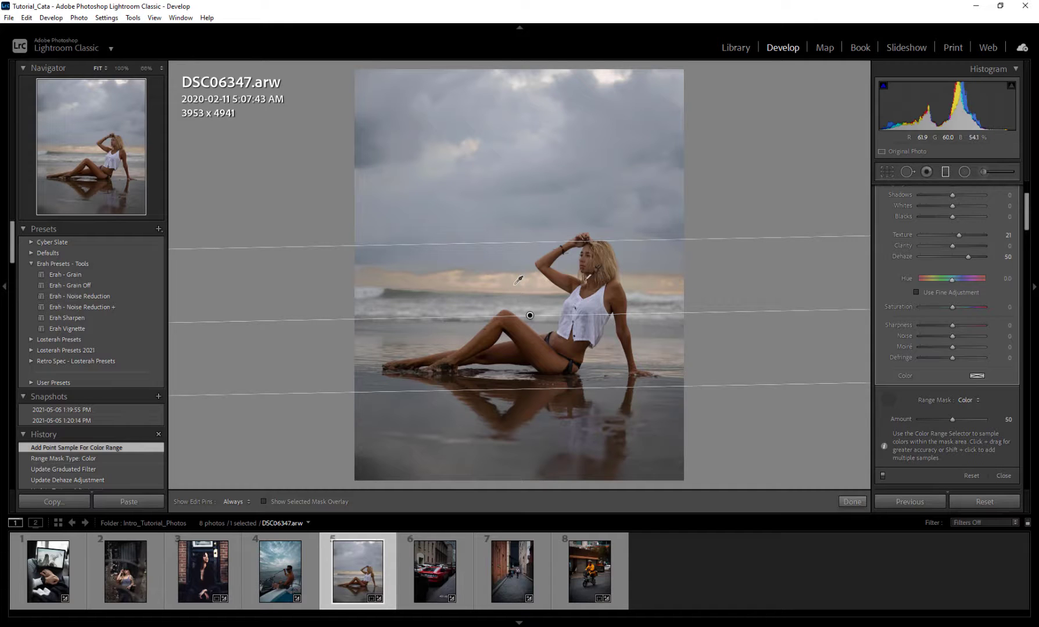
pyautogui.scroll(3, 959, 296)
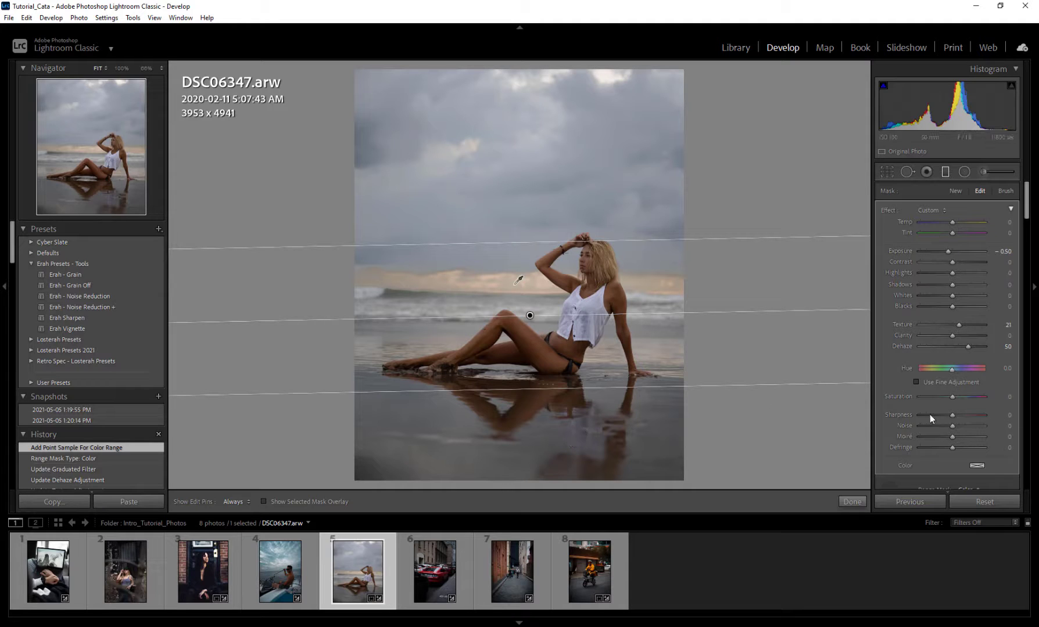
pyautogui.scroll(-3, 903, 421)
pyautogui.click(888, 400)
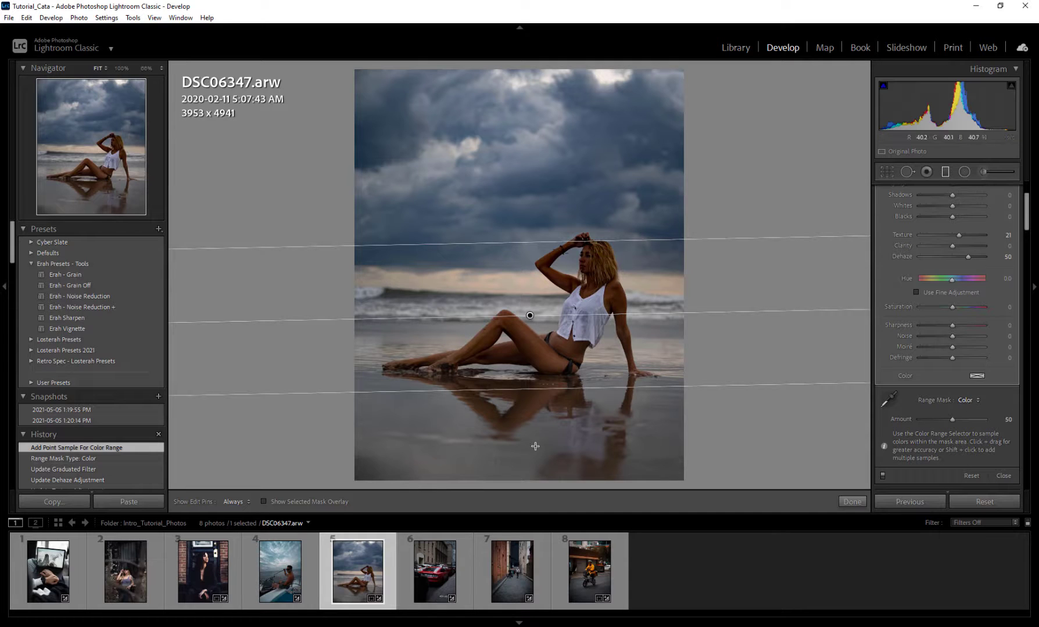
# Step: On the doorway portrait, add a graduated filter across the woman's hands and give it a Color range mask sampled from the brick wall
pyautogui.click(187, 576)
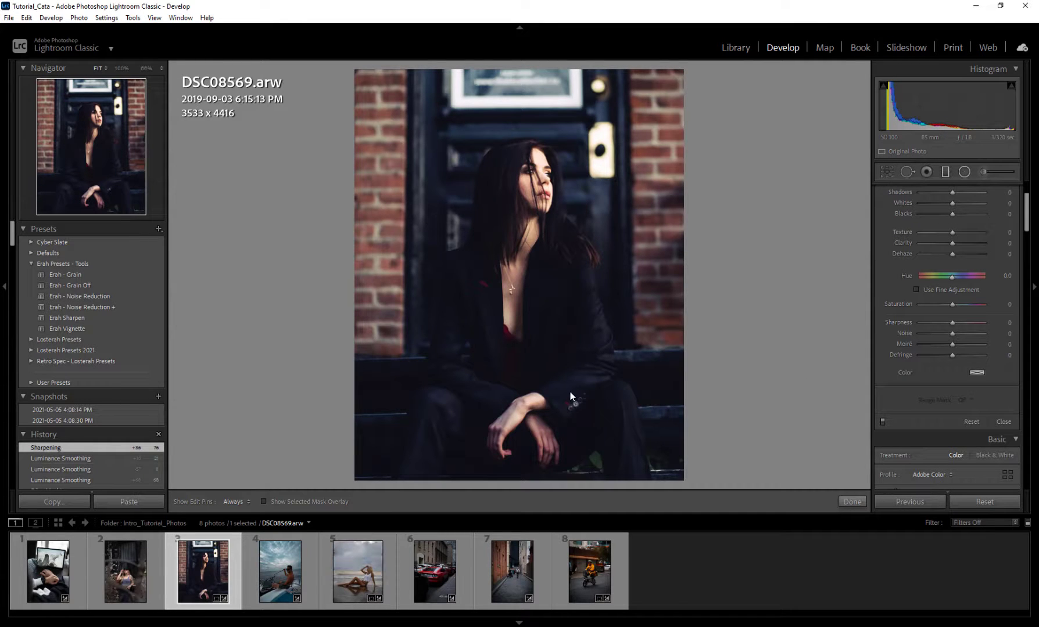
pyautogui.moveTo(560, 361); pyautogui.dragTo(564, 433)
pyautogui.click(967, 400)
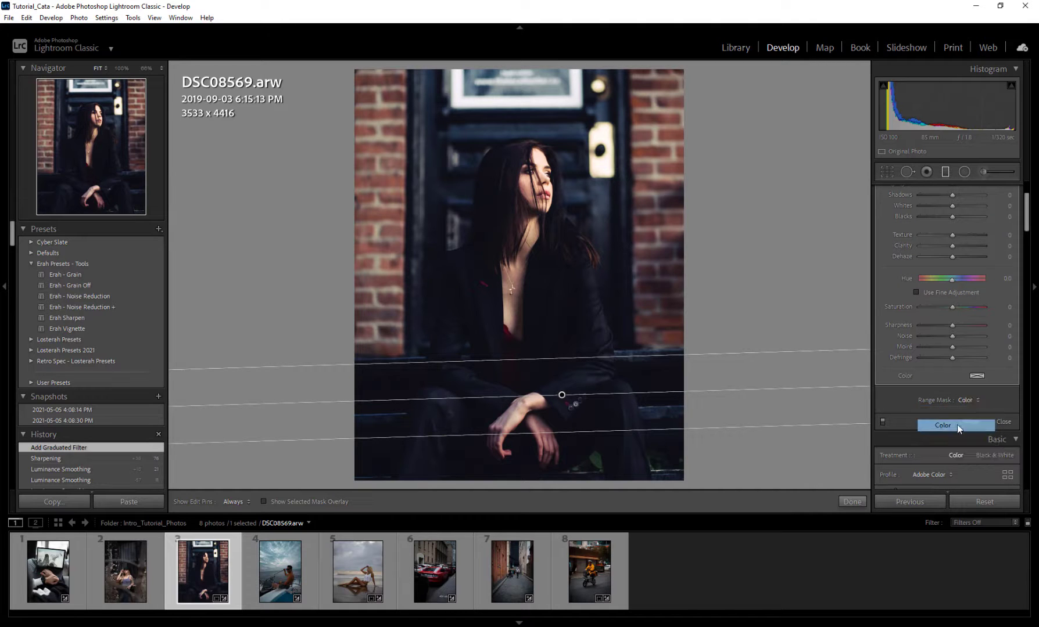
pyautogui.click(957, 424)
pyautogui.click(887, 400)
pyautogui.click(672, 132)
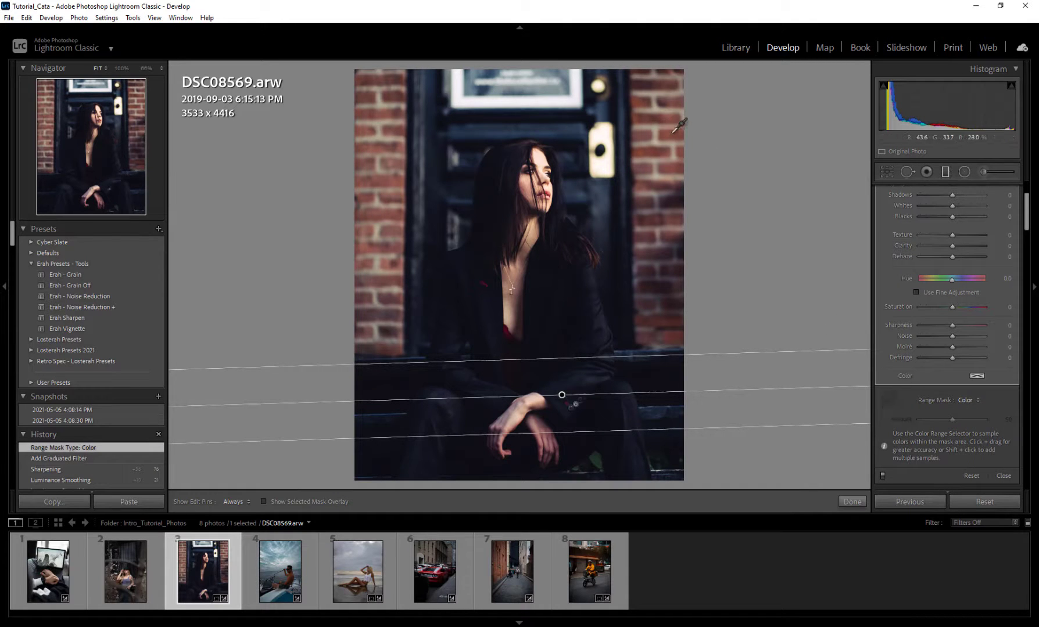
# Step: Check the brick mask with the selected mask overlay, try an Exposure of 1.51 on it, and reset Exposure to 0
pyautogui.scroll(3, 918, 231)
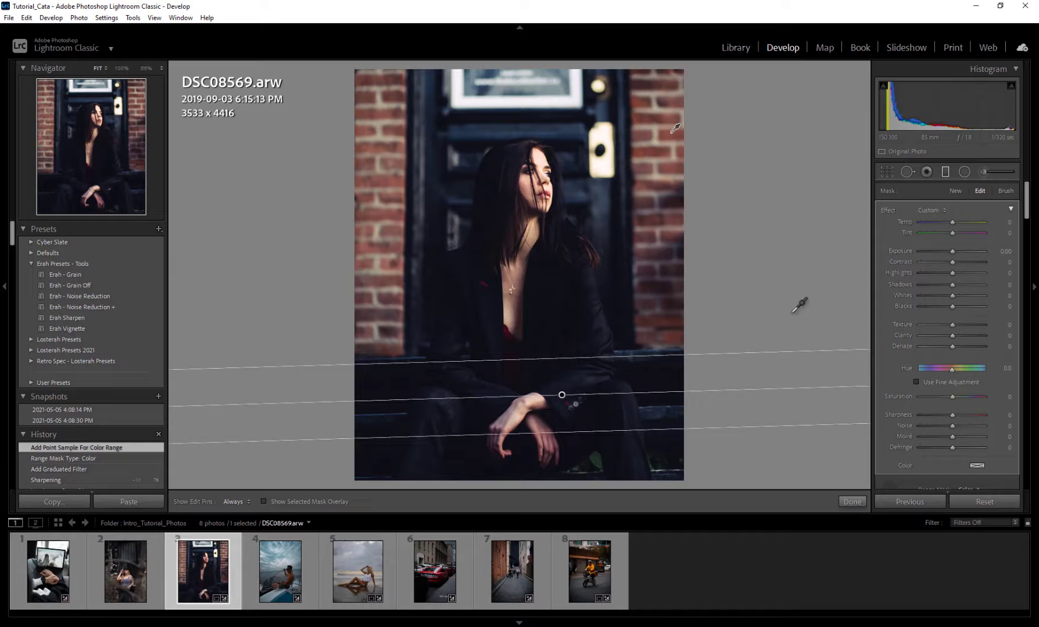
pyautogui.click(293, 502)
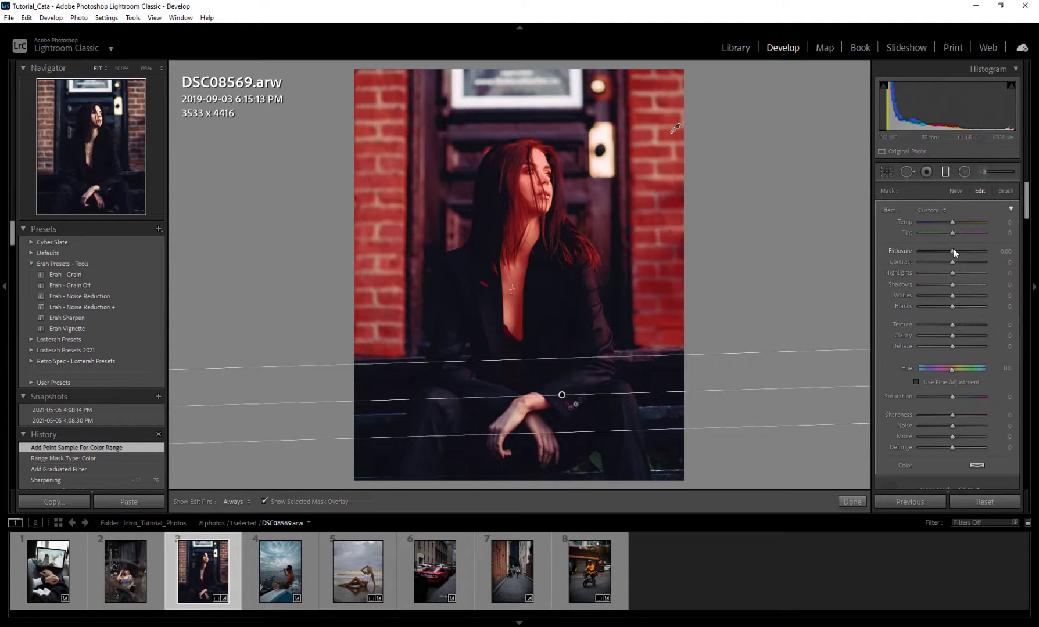
pyautogui.press('o')
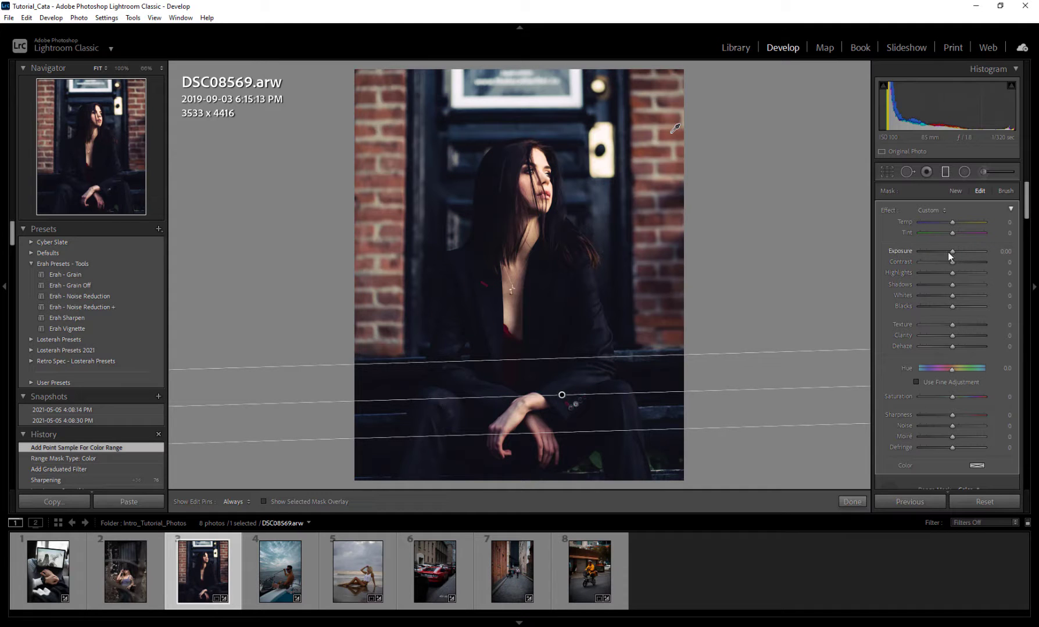
pyautogui.moveTo(955, 251); pyautogui.dragTo(965, 251)
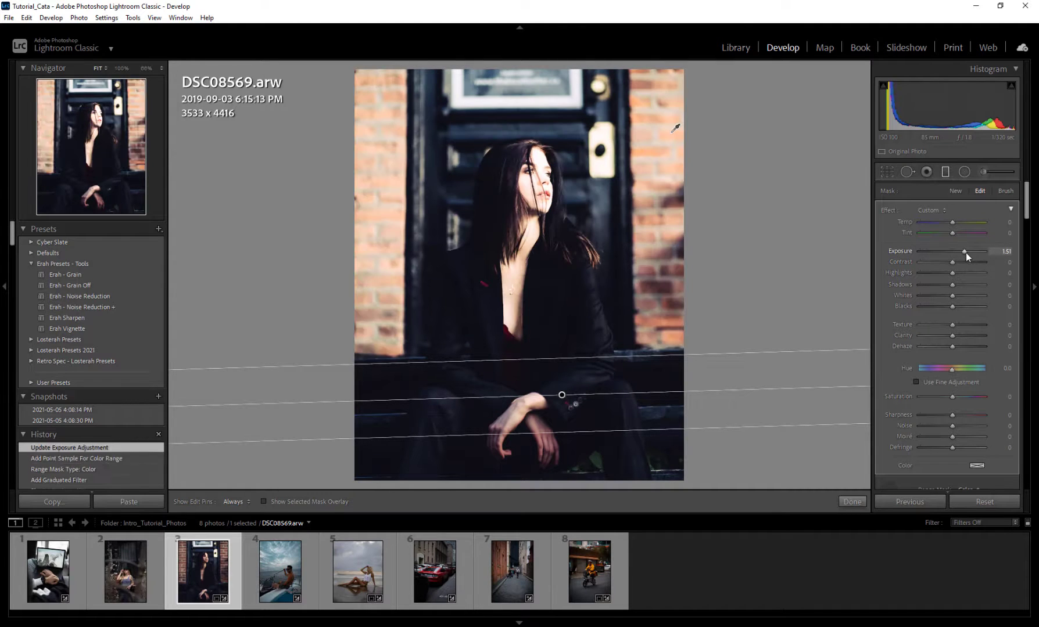
pyautogui.doubleClick(964, 251)
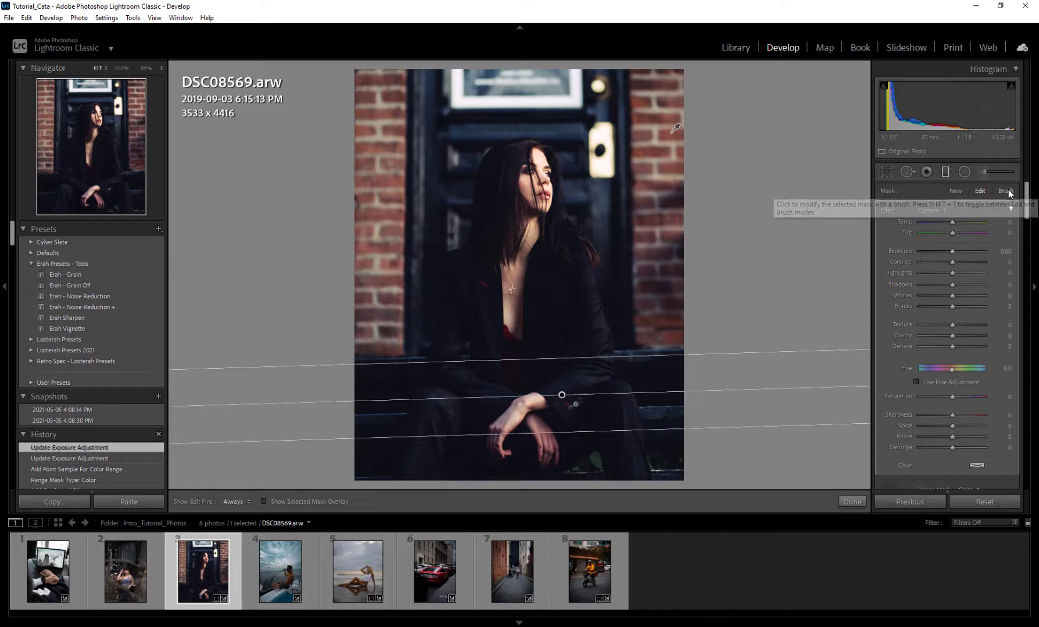
# Step: Show the mask overlay and erase the filter's mask from the woman's face and hair and the dark door with a size 5.0 Erase brush
pyautogui.click(264, 501)
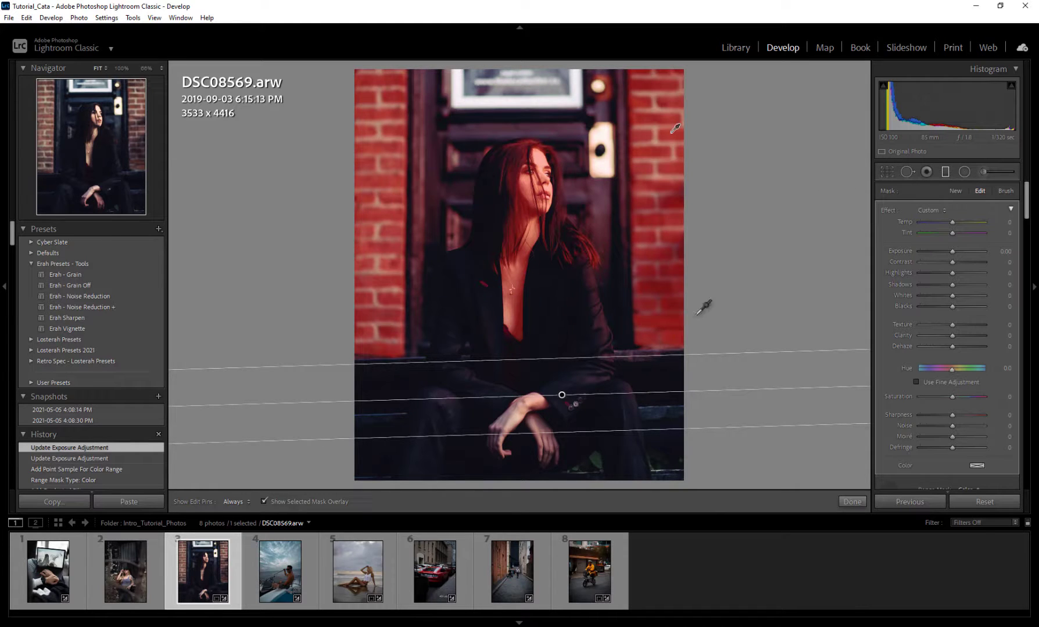
pyautogui.click(1011, 194)
pyautogui.scroll(-3, 883, 319)
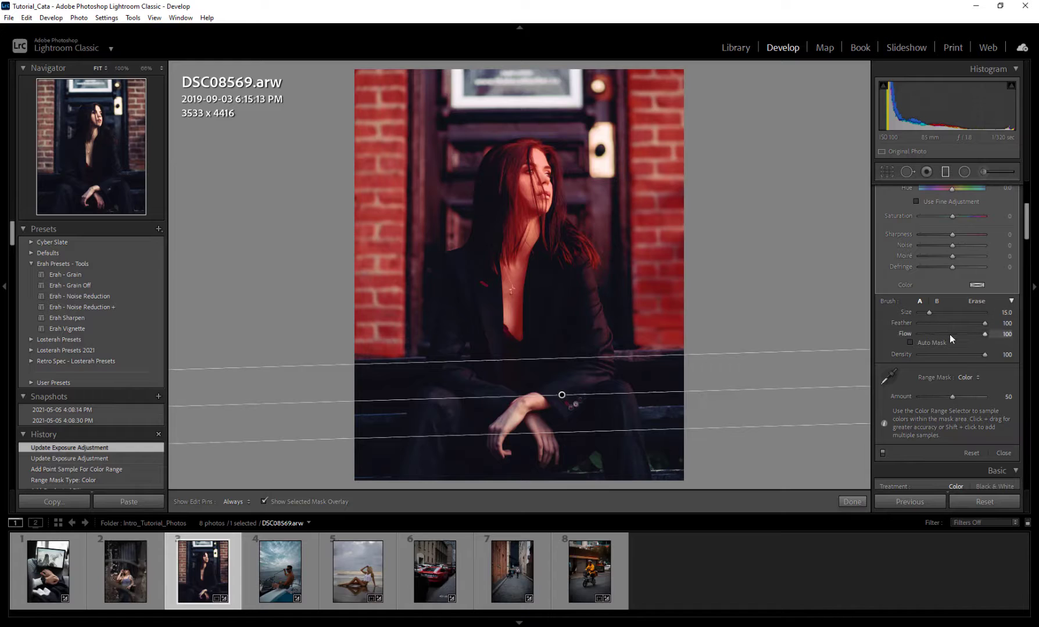
pyautogui.click(978, 302)
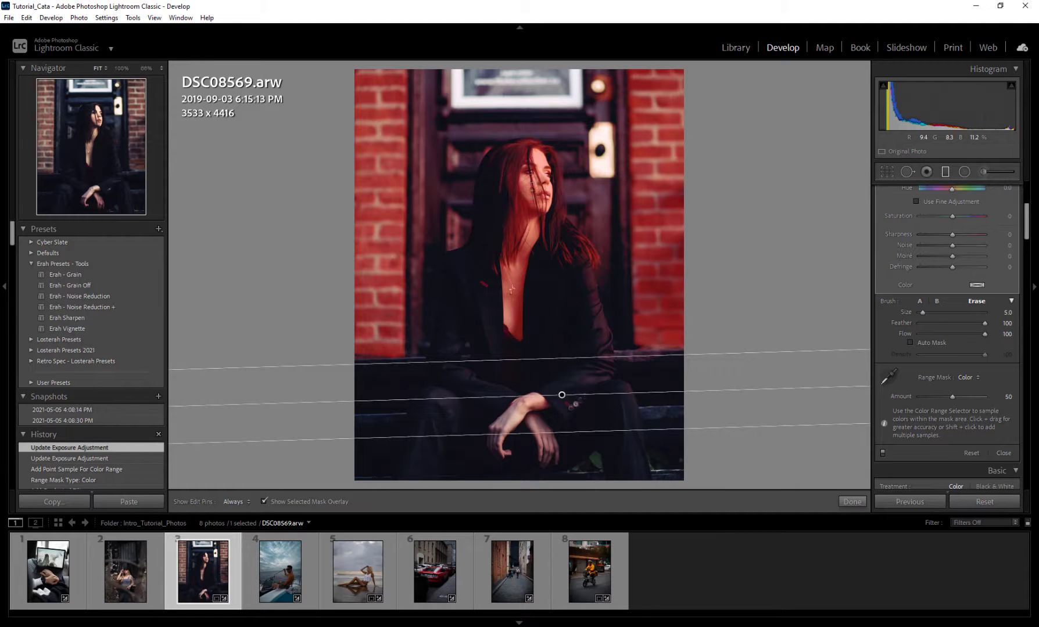
pyautogui.press('h')
pyautogui.moveTo(549, 196)
pyautogui.mouseDown()
pyautogui.moveTo(549, 164)
pyautogui.moveTo(525, 155)
pyautogui.moveTo(549, 154)
pyautogui.moveTo(496, 171)
pyautogui.moveTo(515, 215)
pyautogui.mouseUp()
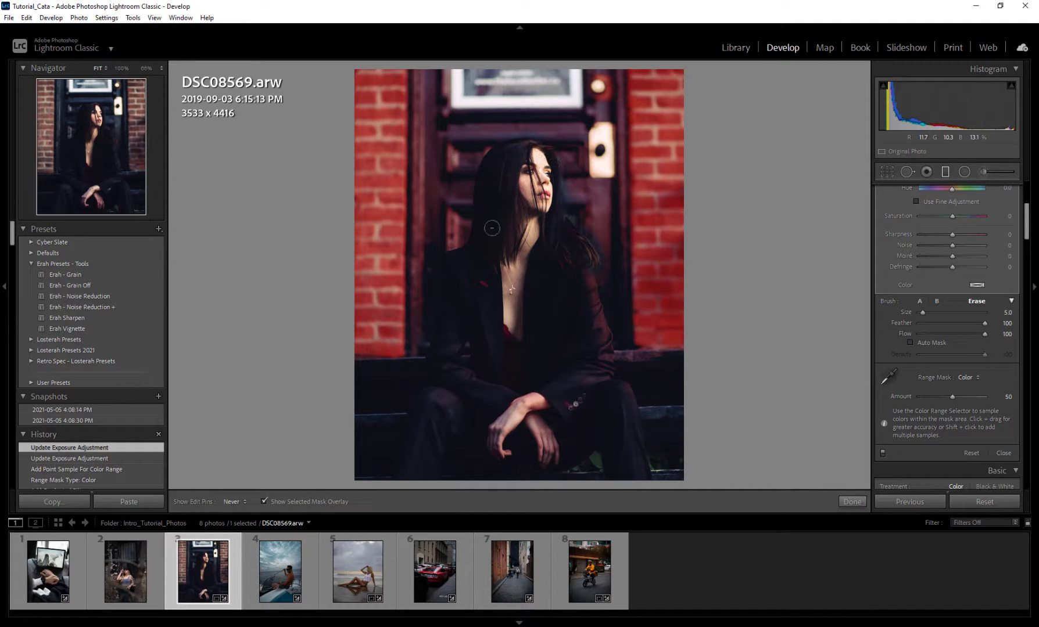
pyautogui.moveTo(549, 178)
pyautogui.mouseDown()
pyautogui.moveTo(556, 237)
pyautogui.moveTo(511, 253)
pyautogui.moveTo(496, 232)
pyautogui.mouseUp()
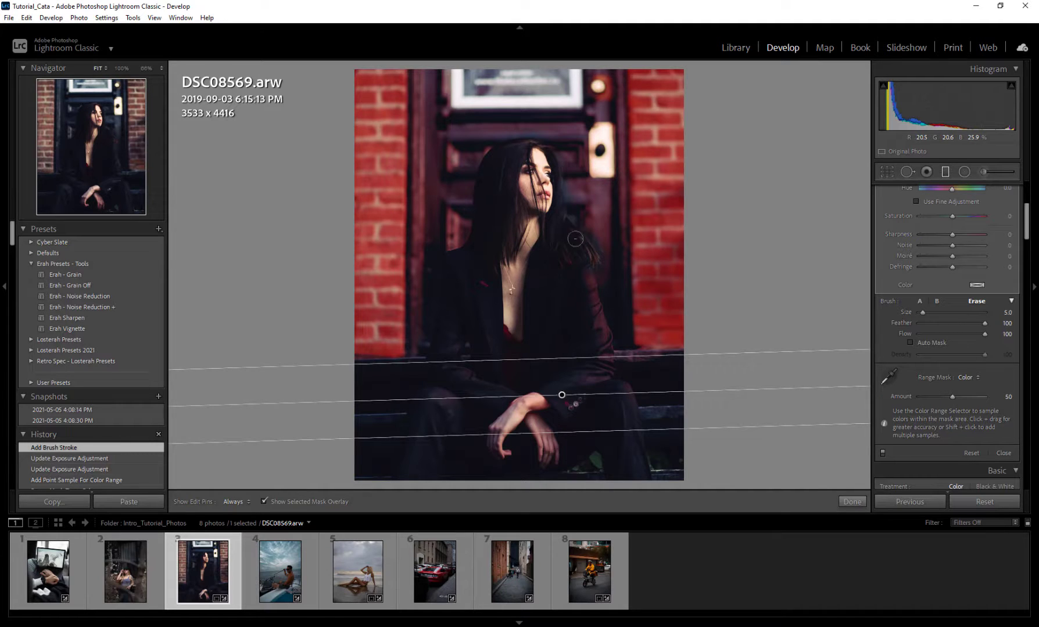
pyautogui.press('h')
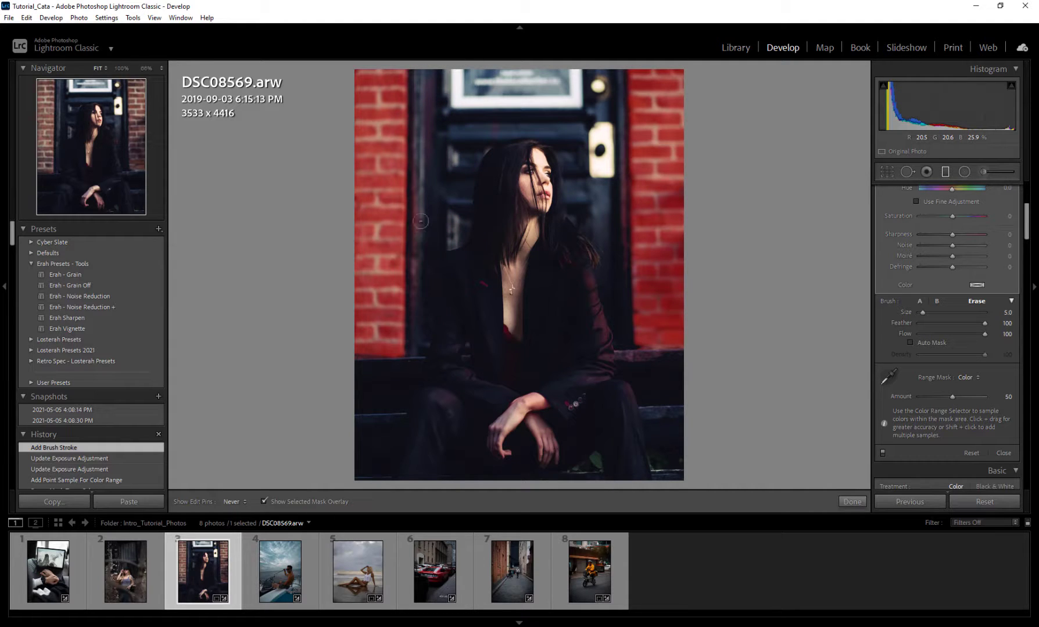
# Step: Erase the remaining filter mask from the dark door frame and the door panels around the woman on the doorway portrait
pyautogui.moveTo(423, 309); pyautogui.dragTo(423, 314)
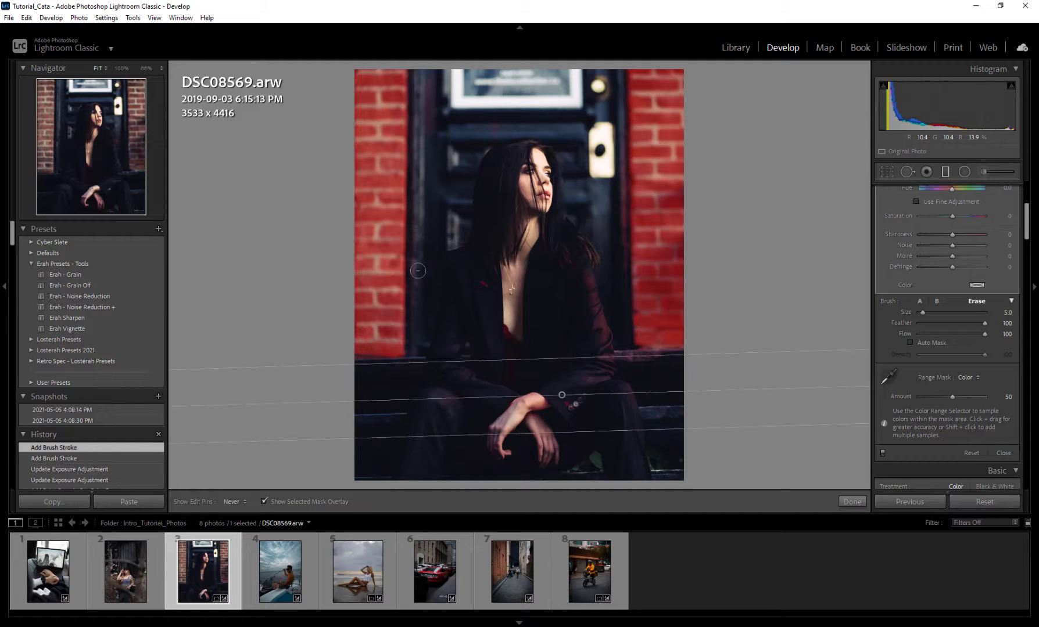
pyautogui.moveTo(428, 189)
pyautogui.mouseDown()
pyautogui.moveTo(464, 204)
pyautogui.moveTo(570, 120)
pyautogui.moveTo(567, 130)
pyautogui.mouseUp()
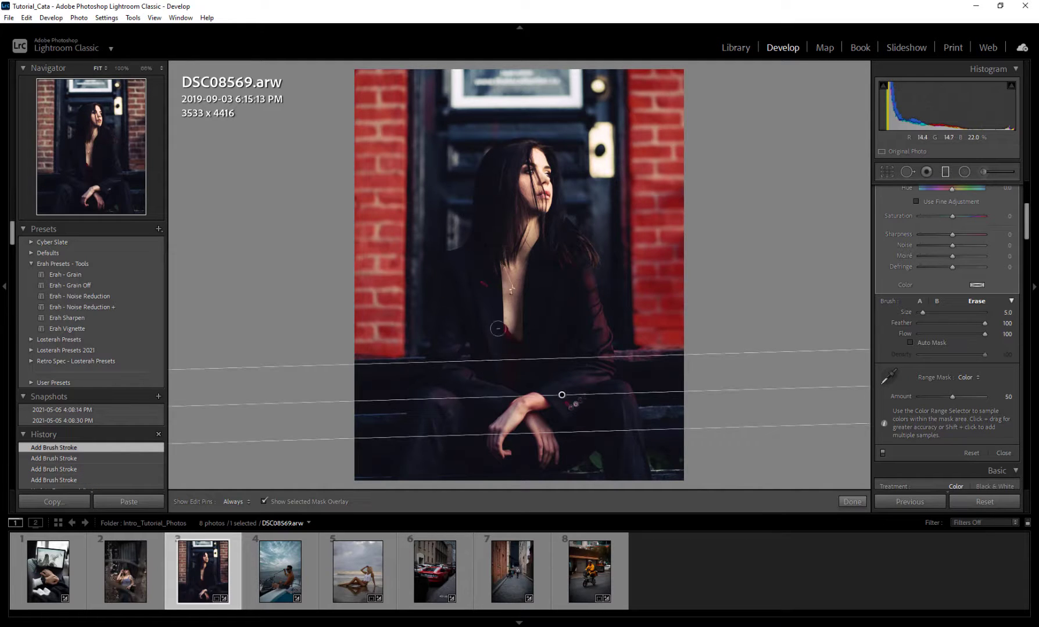
pyautogui.press('h')
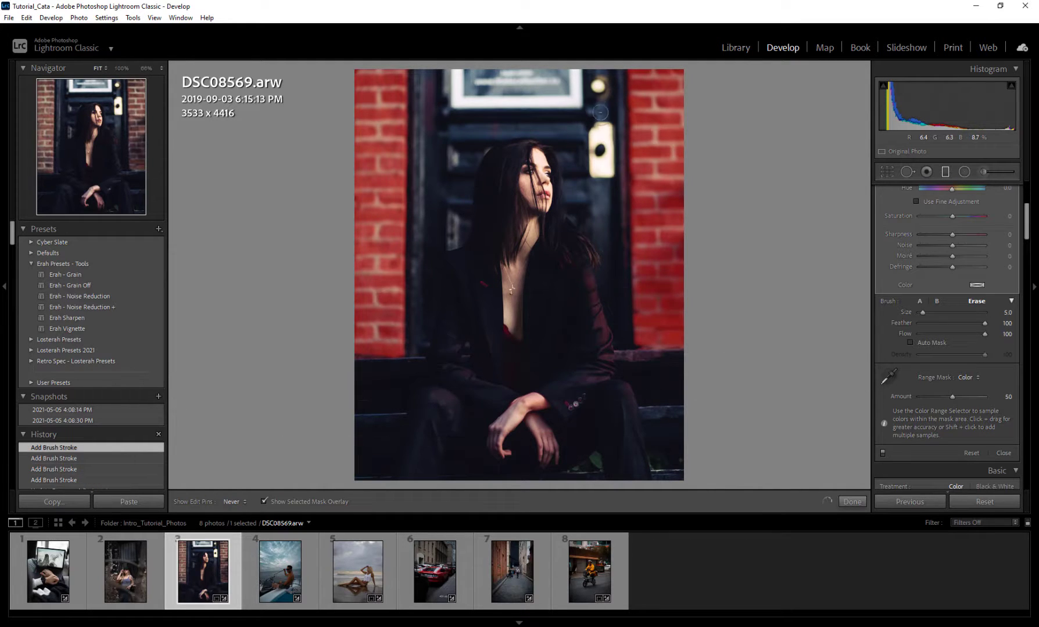
pyautogui.press('h')
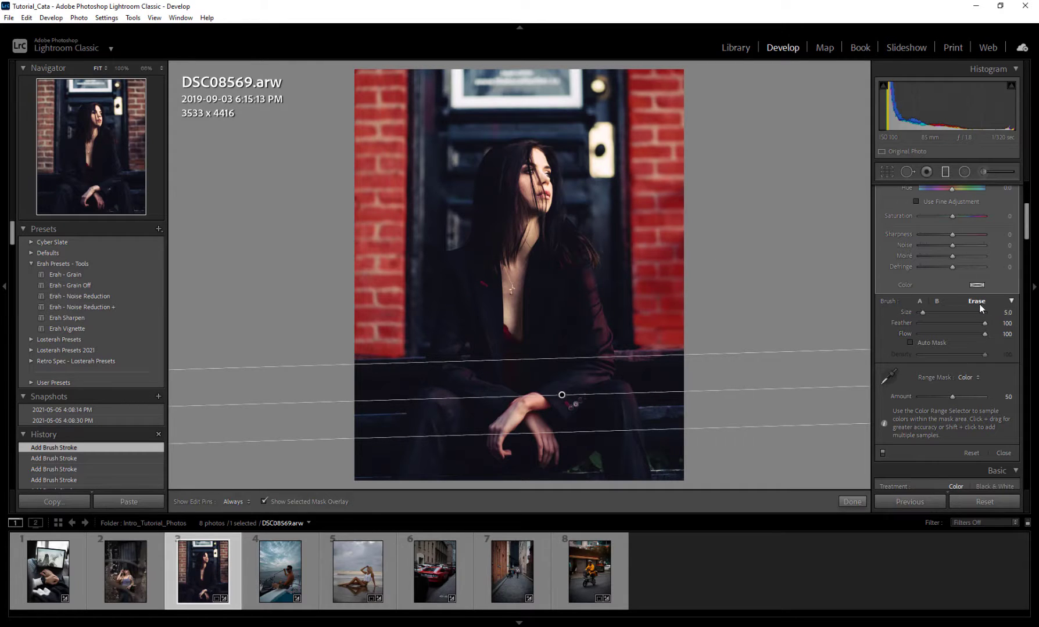
# Step: Enable Auto Mask for the Erase brush and erase the mask along the brick edge and the woman's jacket sleeve
pyautogui.click(911, 342)
pyautogui.press('h')
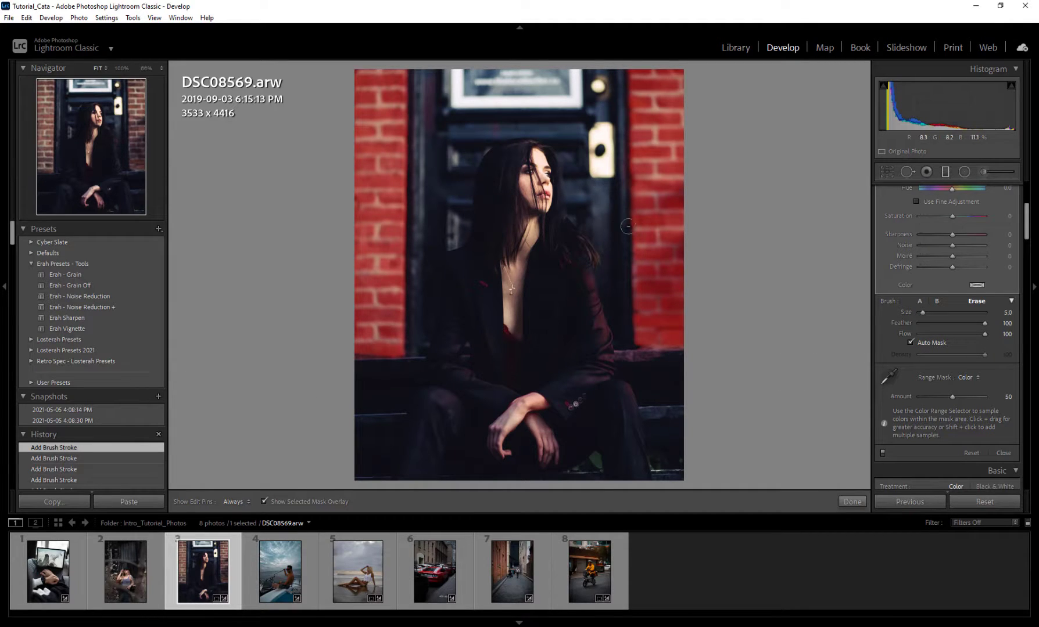
pyautogui.press('h')
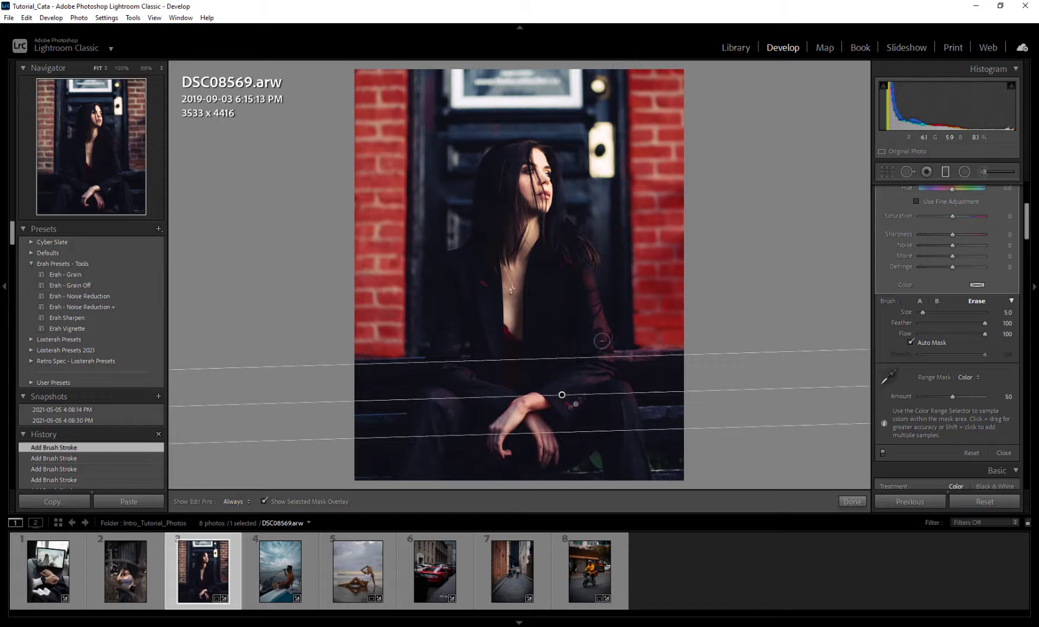
pyautogui.press('h')
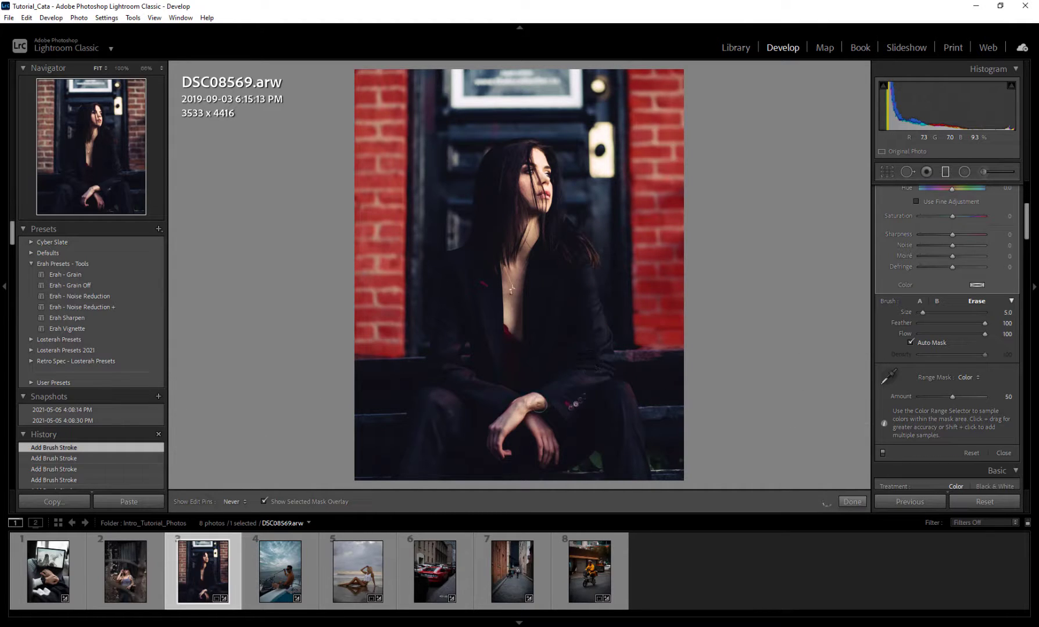
pyautogui.press('h')
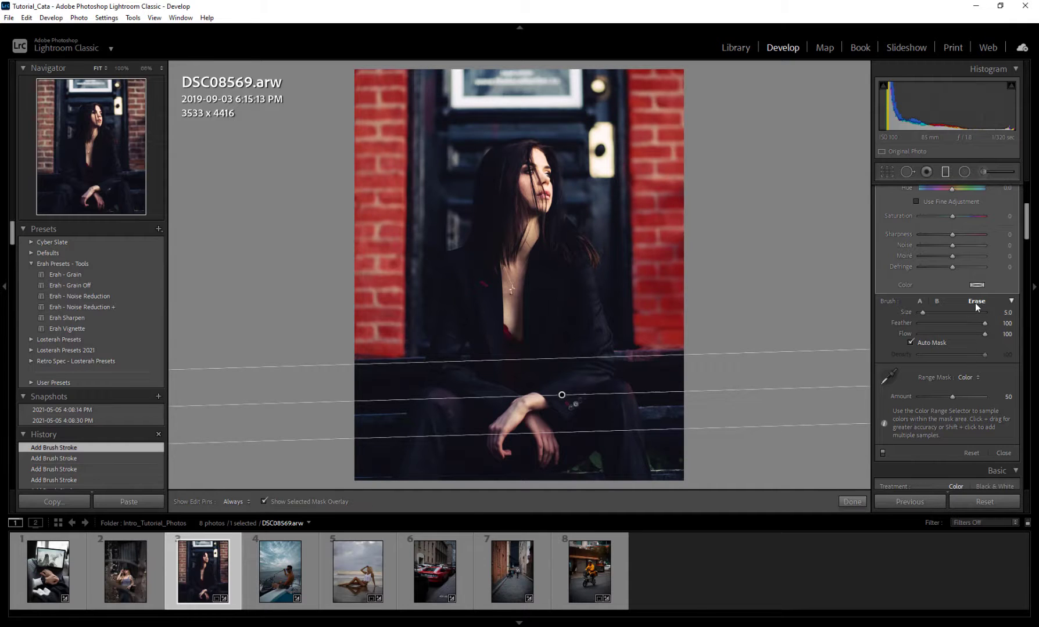
# Step: Hide the selected mask overlay and set the brick filter's Exposure to 1.51
pyautogui.scroll(3, 896, 352)
pyautogui.click(267, 500)
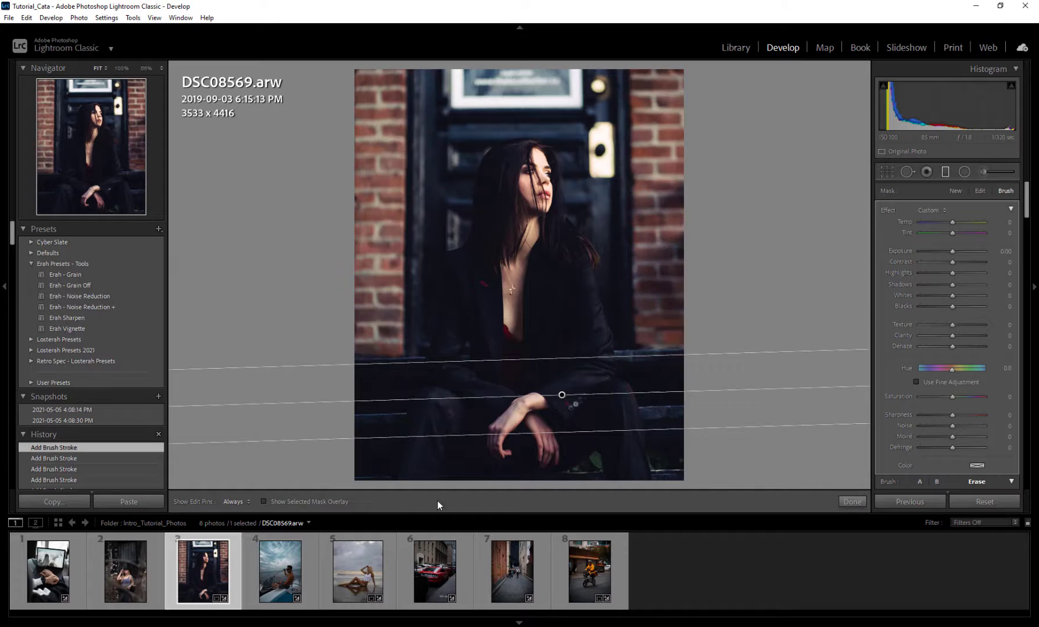
pyautogui.moveTo(954, 251); pyautogui.dragTo(965, 251)
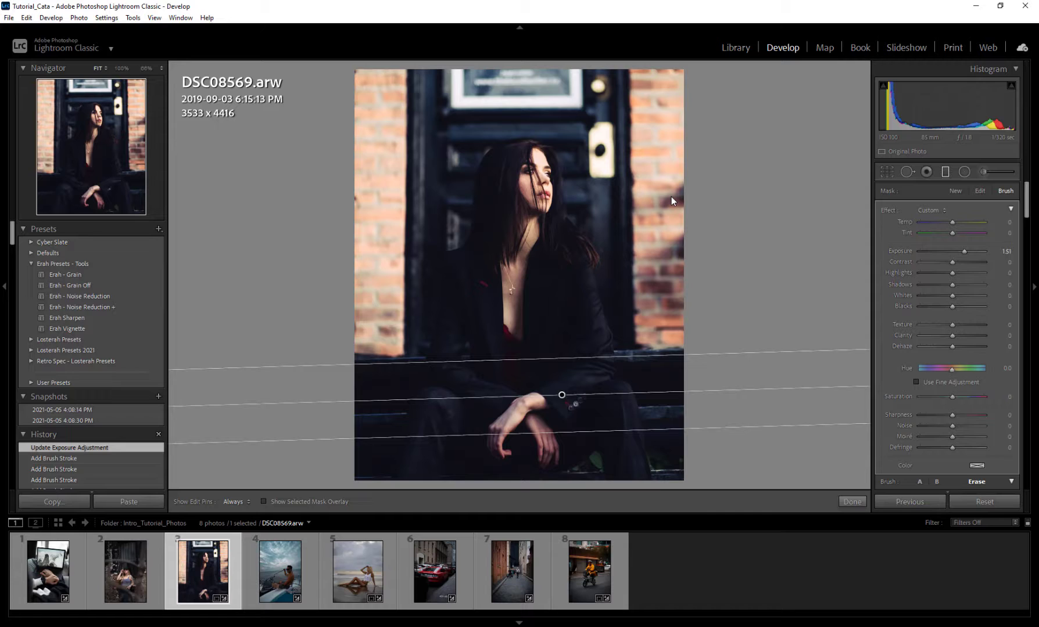
pyautogui.scroll(-3, 905, 259)
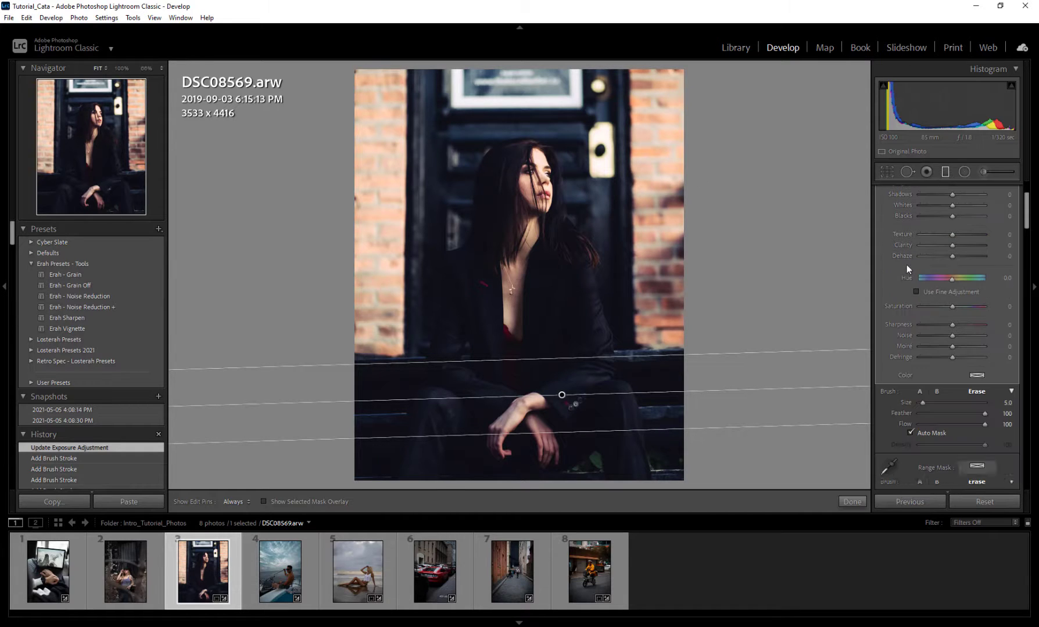
pyautogui.scroll(3, 904, 362)
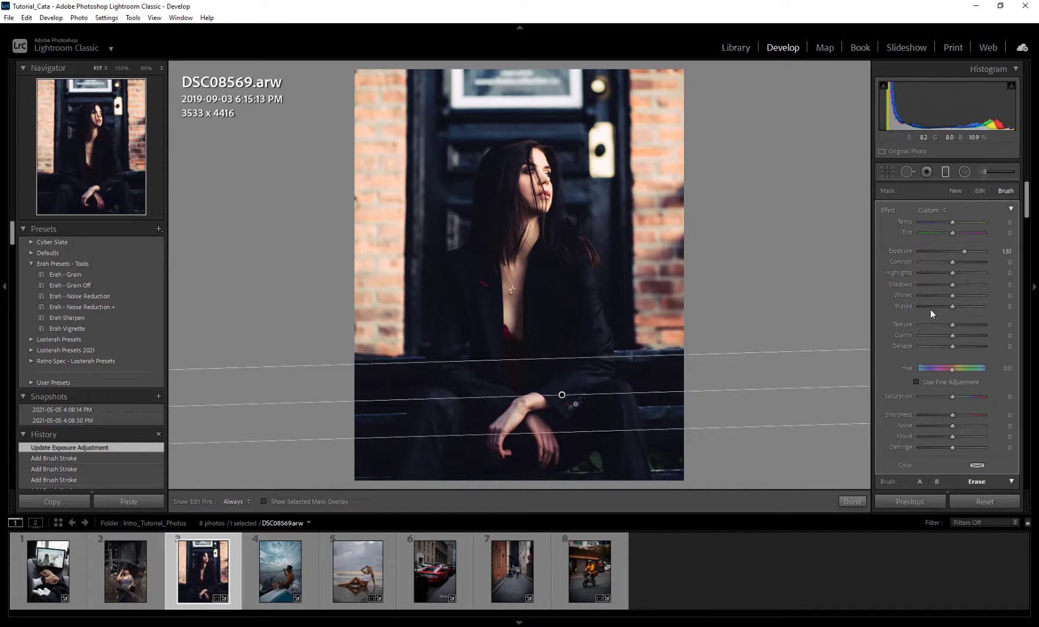
pyautogui.scroll(-3, 904, 249)
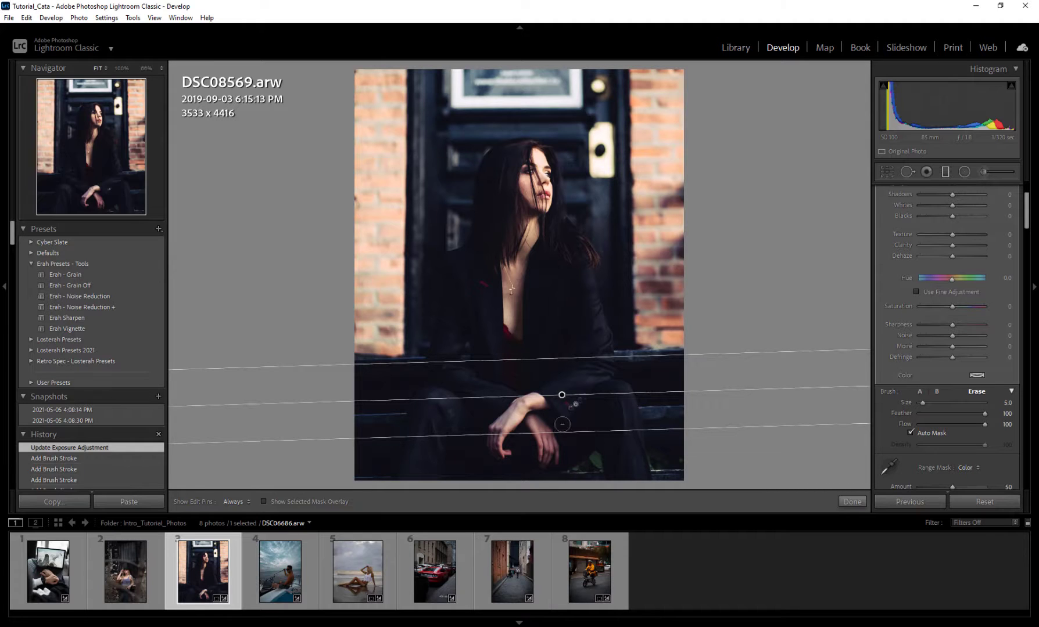
# Step: Delete the brick graduated filter from the doorway portrait and switch to the alley photo DSC06686.arw
pyautogui.rightClick(561, 396)
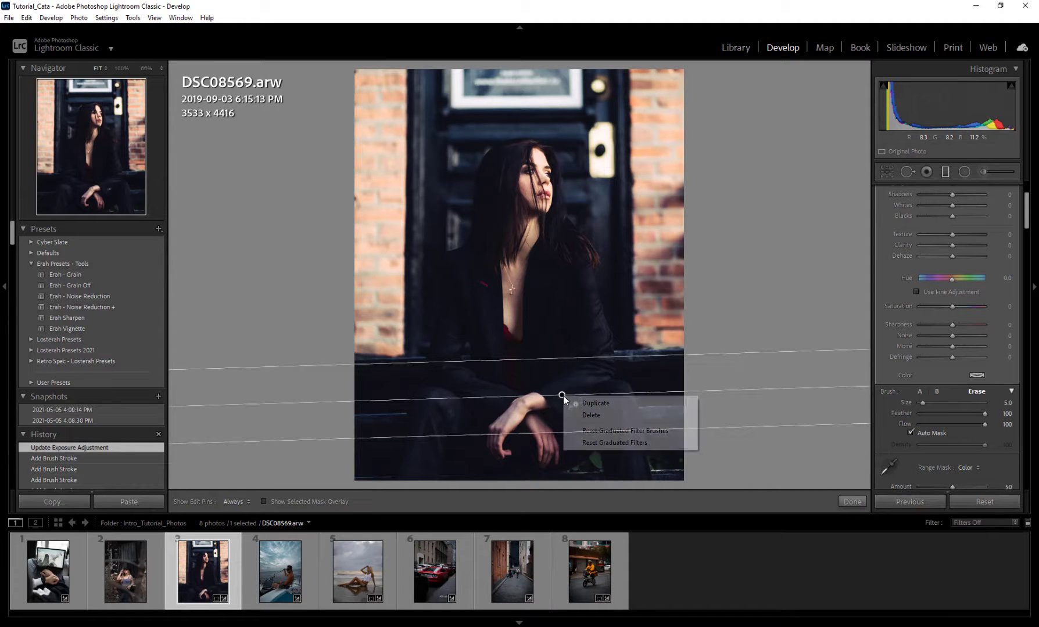
pyautogui.click(601, 416)
pyautogui.click(503, 572)
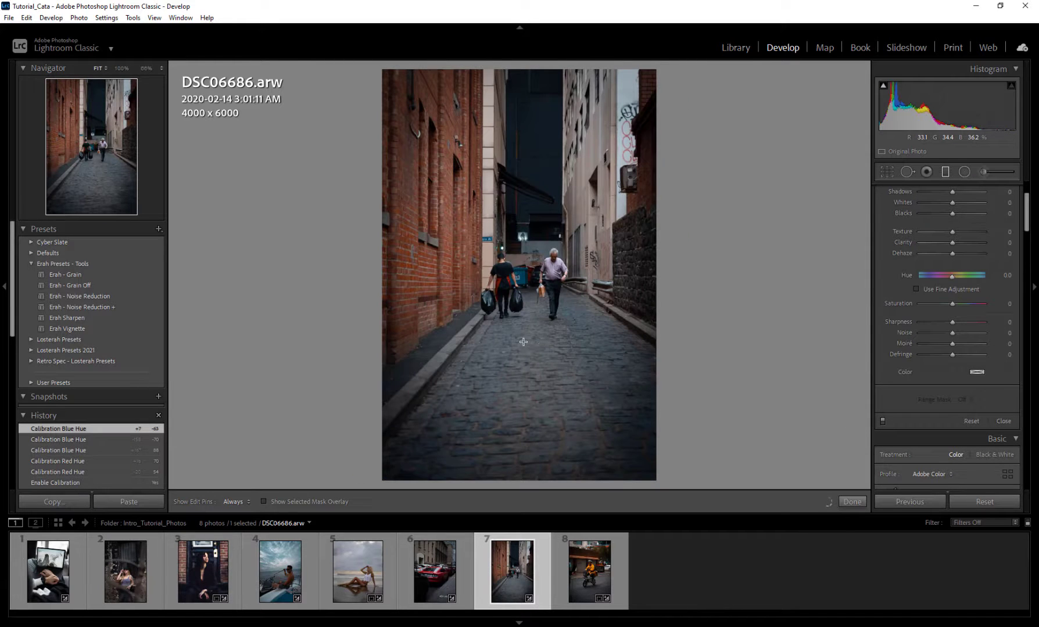
# Step: Darken the alley photo with graduated filters at Exposure −0.77, drawn inward from its left, right, top and bottom edges
pyautogui.scroll(3, 895, 351)
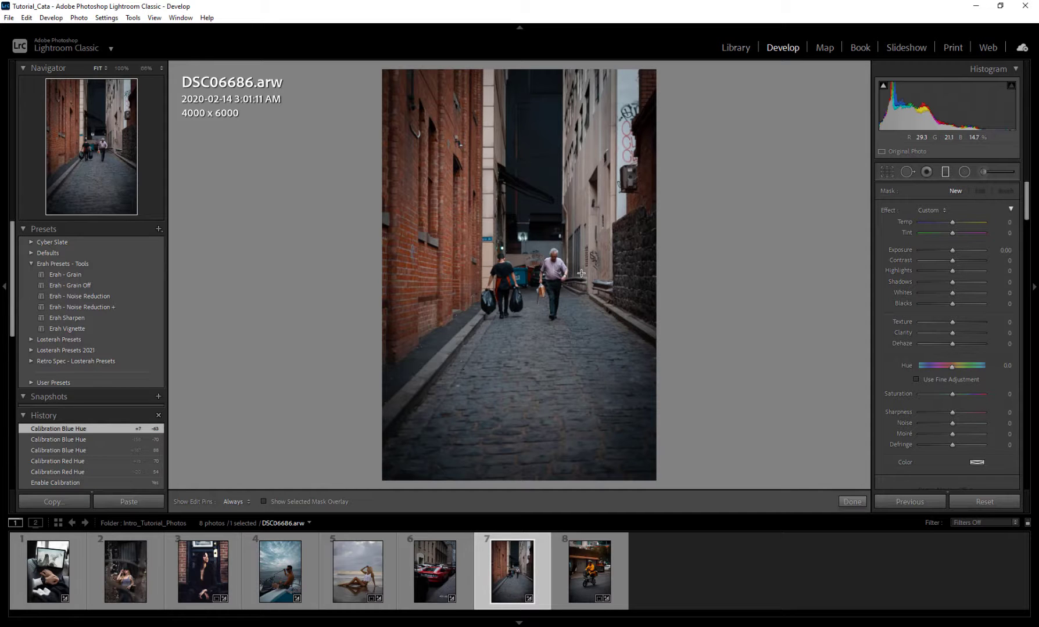
pyautogui.moveTo(358, 208); pyautogui.dragTo(500, 208)
pyautogui.moveTo(950, 252); pyautogui.dragTo(947, 252)
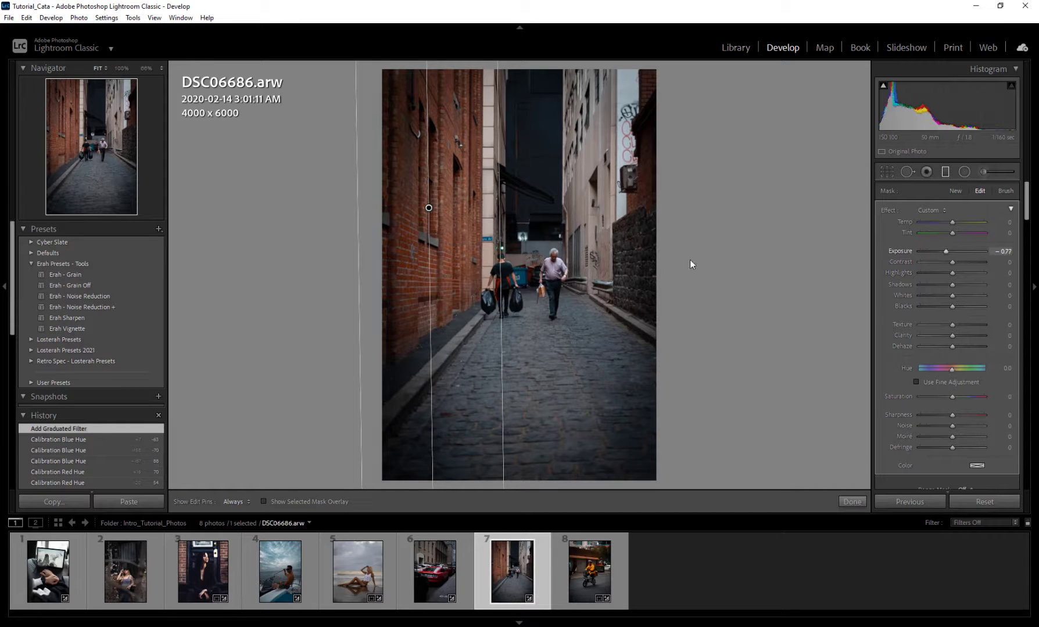
pyautogui.moveTo(700, 259); pyautogui.dragTo(546, 260)
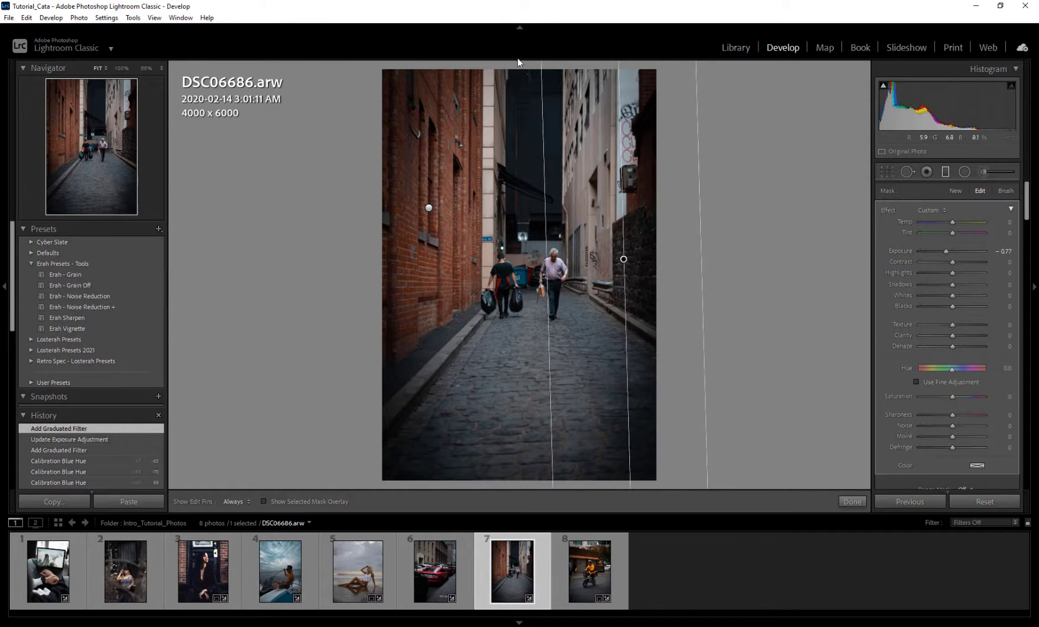
pyautogui.moveTo(518, 62); pyautogui.dragTo(519, 256)
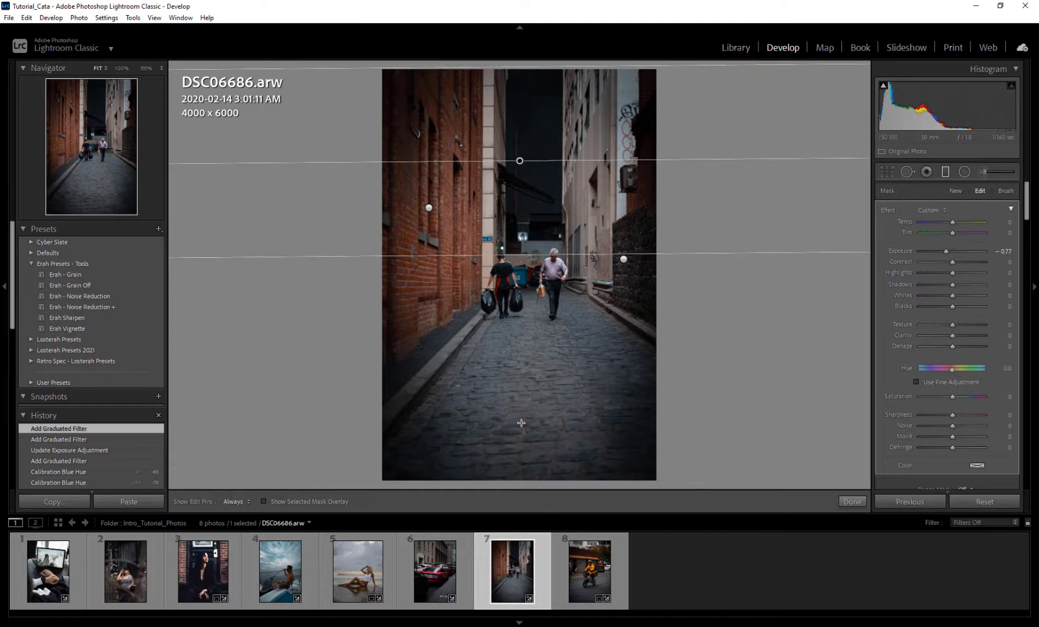
pyautogui.moveTo(520, 482); pyautogui.dragTo(515, 301)
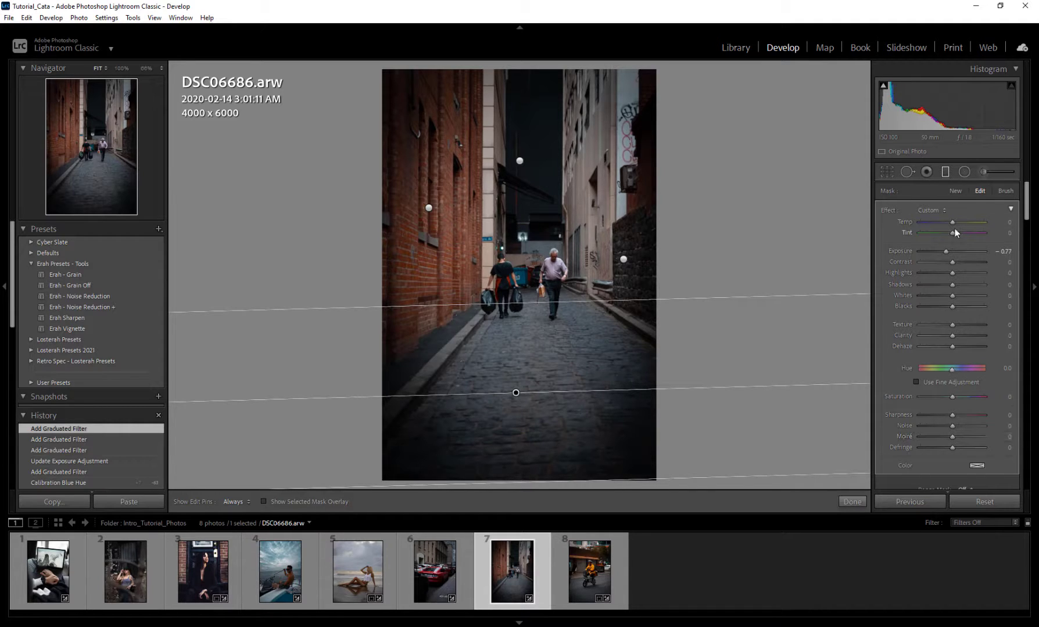
# Step: Set the lower cobblestone filter's Temp to −29, then close the Graduated Filter tool and look through the photo's global Develop settings
pyautogui.moveTo(952, 222)
pyautogui.mouseDown()
pyautogui.moveTo(922, 223)
pyautogui.moveTo(965, 223)
pyautogui.moveTo(913, 222)
pyautogui.moveTo(980, 226)
pyautogui.moveTo(943, 233)
pyautogui.mouseUp()
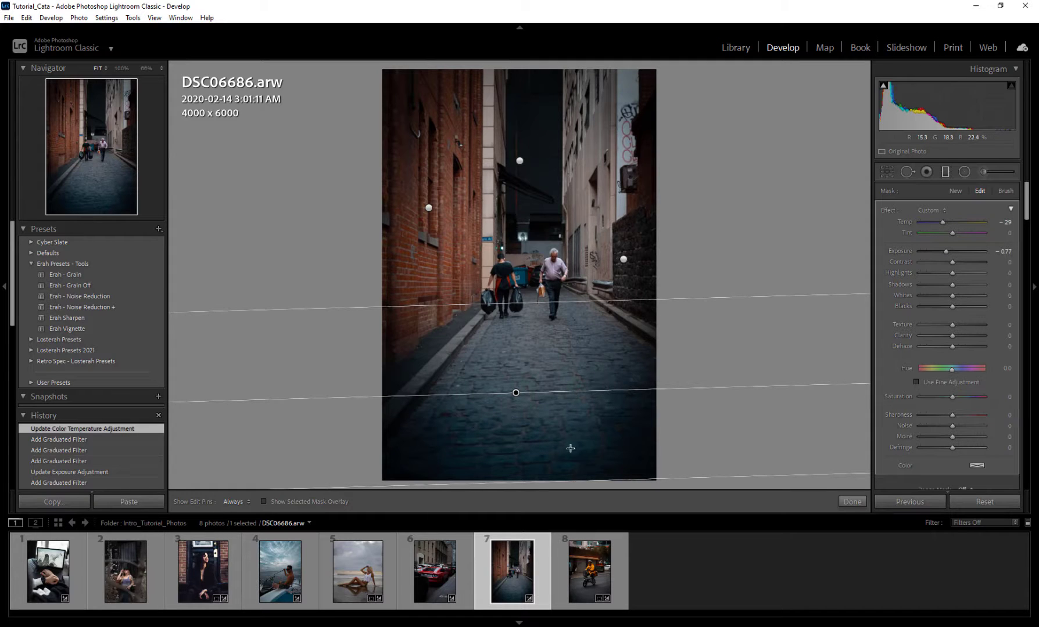
pyautogui.scroll(-6, 930, 349)
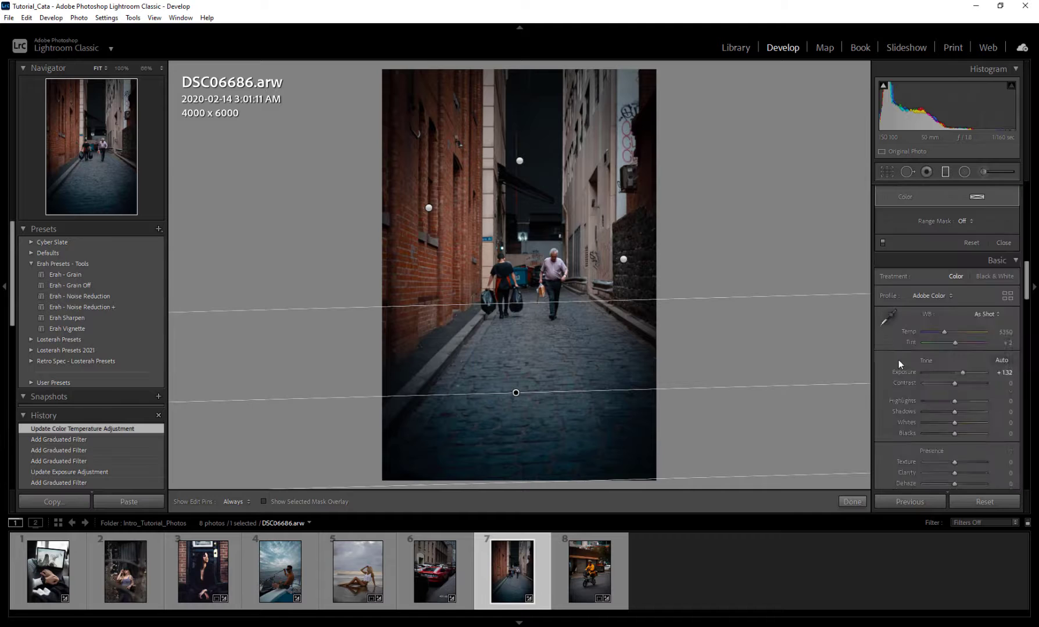
pyautogui.scroll(10, 893, 374)
pyautogui.click(944, 171)
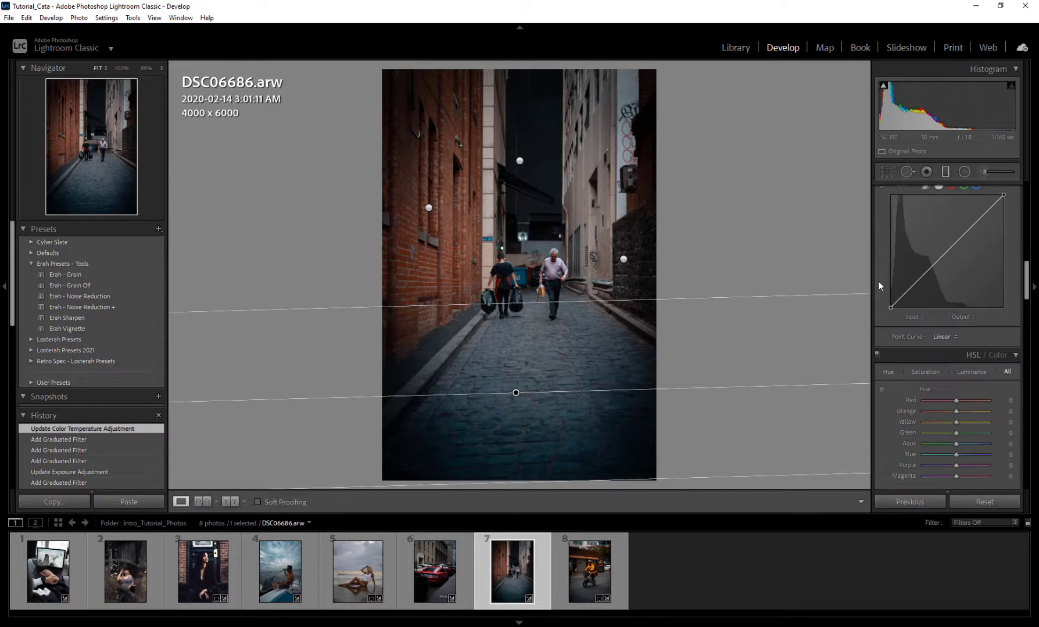
pyautogui.scroll(-5, 888, 365)
pyautogui.scroll(-10, 888, 365)
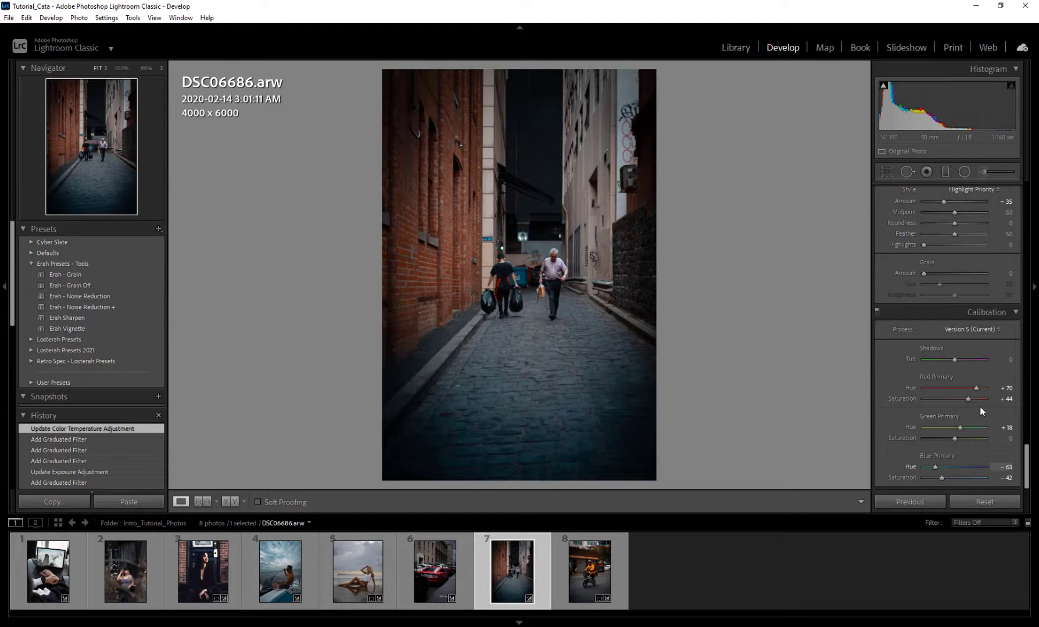
pyautogui.scroll(15, 890, 401)
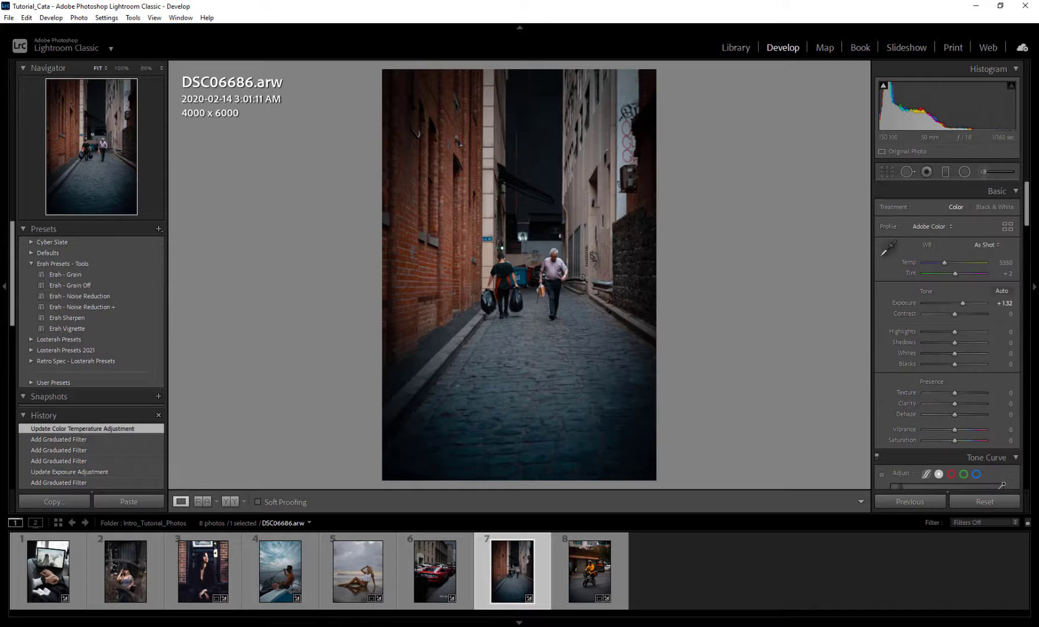
# Step: Add a graduated filter from above the two walking men down to the cobblestones and view its range mask options, leaving it Off
pyautogui.click(944, 173)
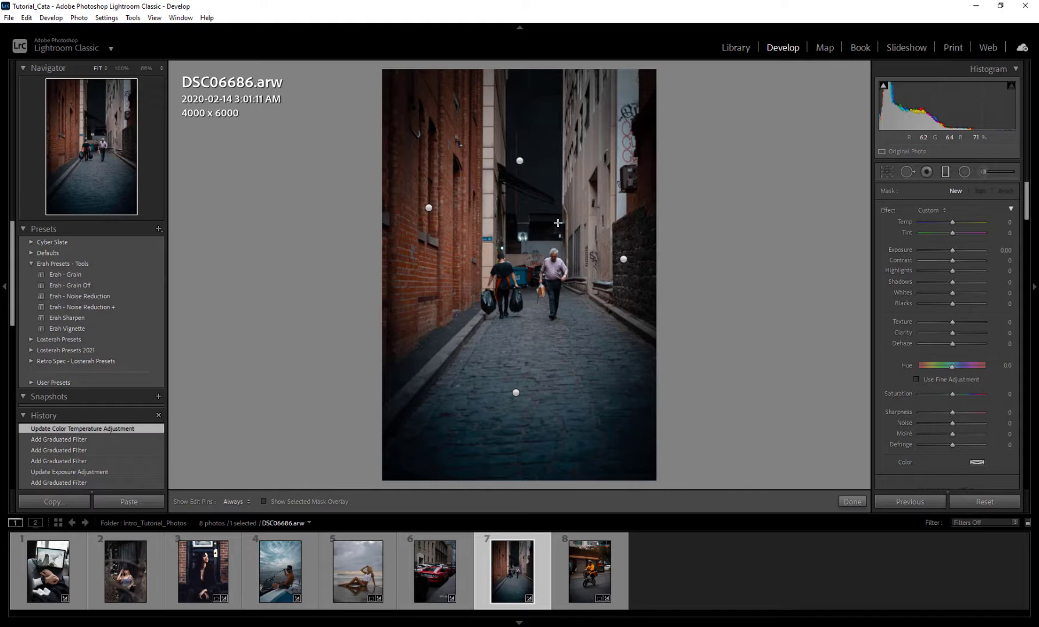
pyautogui.moveTo(558, 222); pyautogui.dragTo(556, 390)
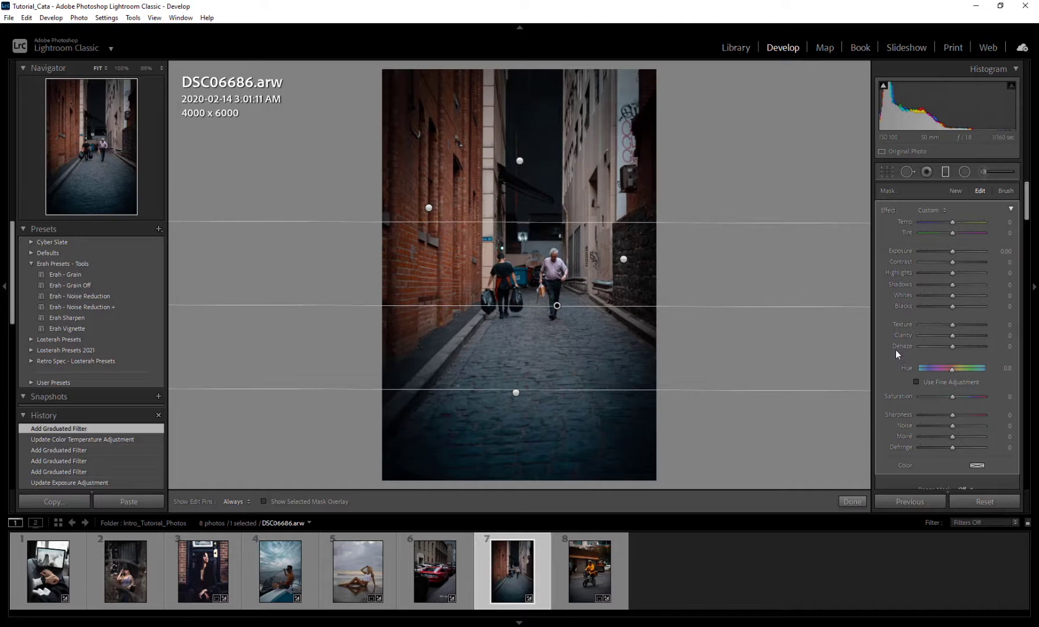
pyautogui.scroll(-2, 906, 390)
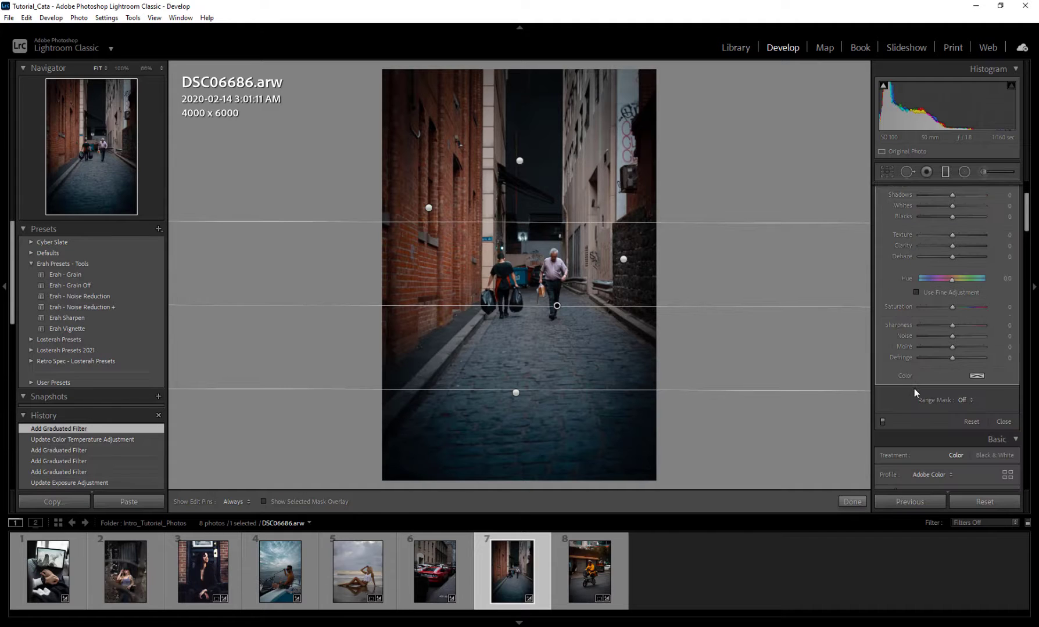
pyautogui.click(969, 400)
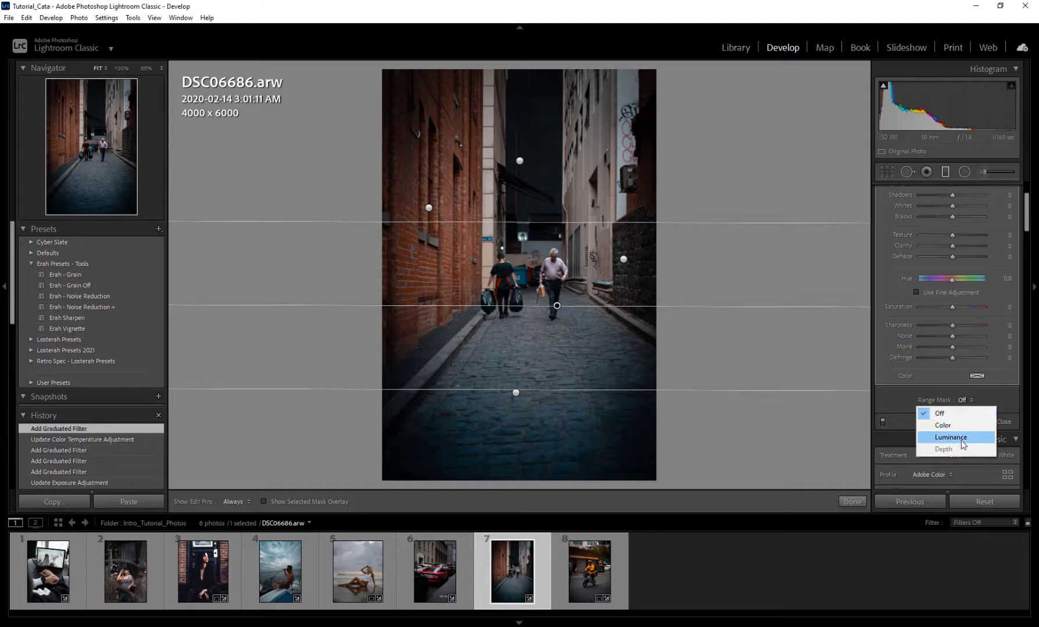
pyautogui.click(899, 398)
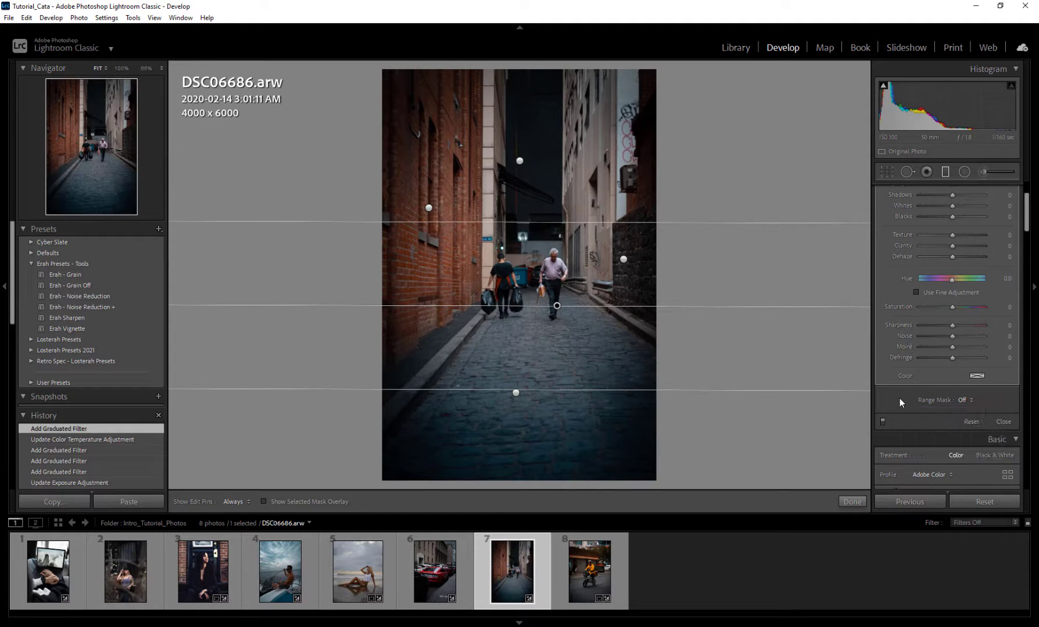
# Step: Delete every graduated filter from the alley photo, including the middle, right wall, upper, left wall and cobblestone ones
pyautogui.rightClick(557, 306)
pyautogui.click(583, 328)
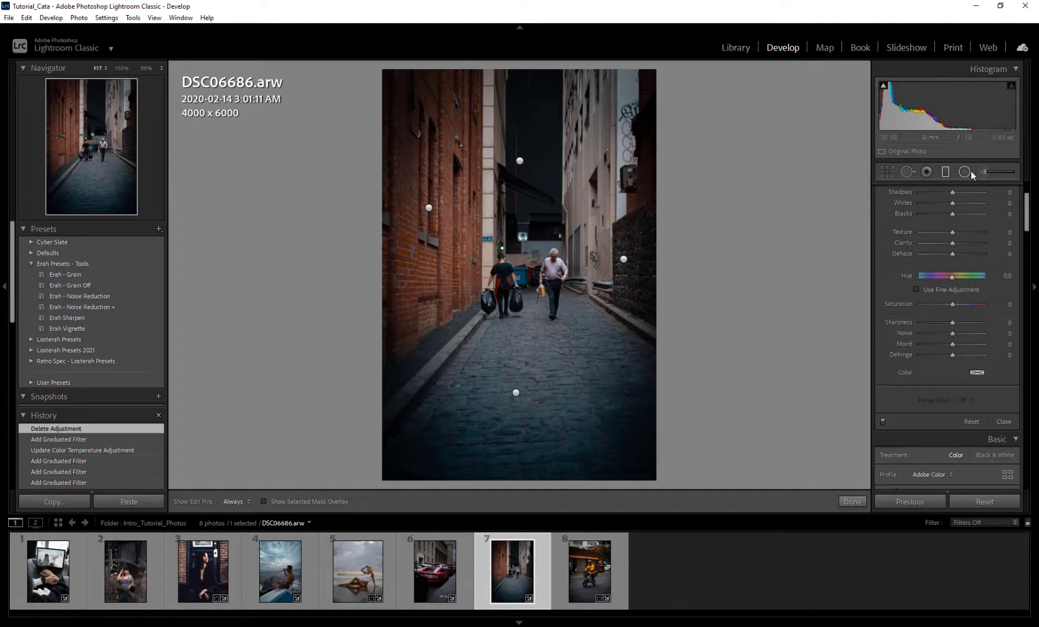
pyautogui.rightClick(623, 259)
pyautogui.click(639, 280)
pyautogui.rightClick(517, 162)
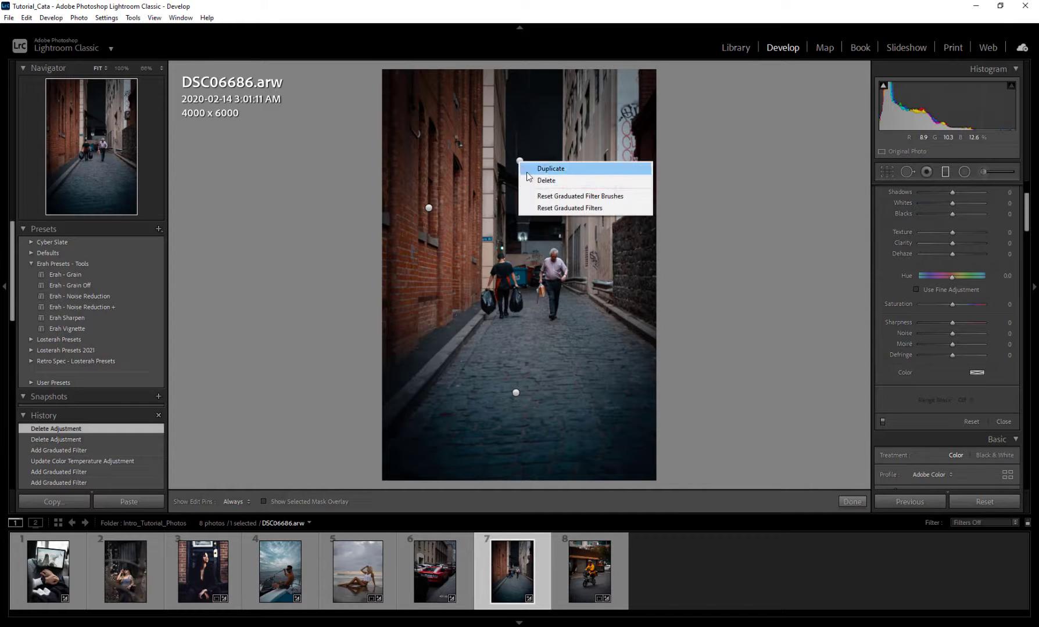
pyautogui.click(532, 181)
pyautogui.rightClick(428, 207)
pyautogui.click(450, 230)
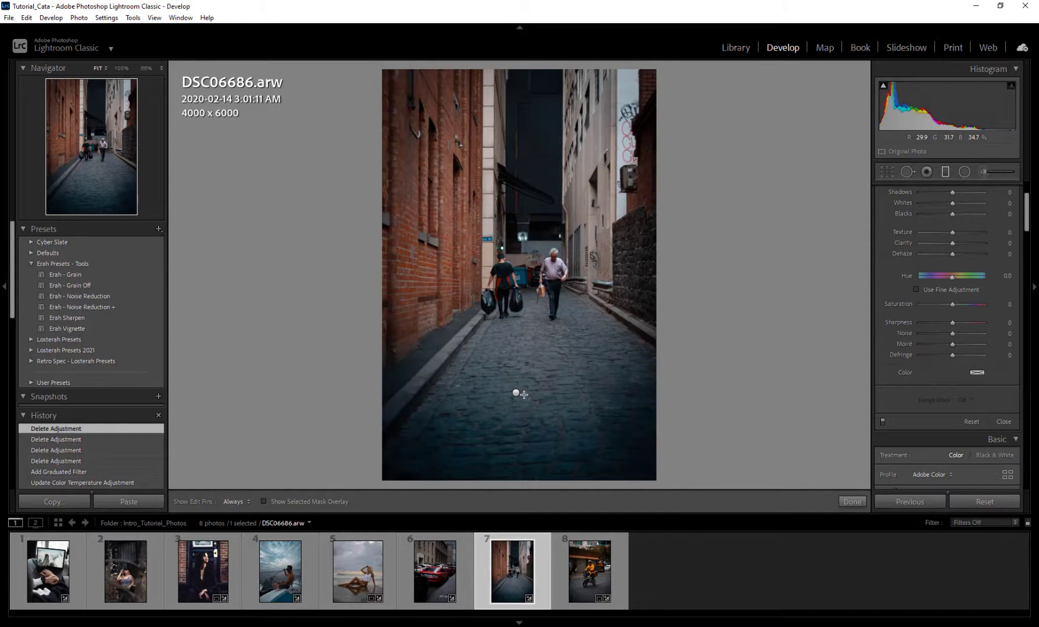
pyautogui.rightClick(514, 394)
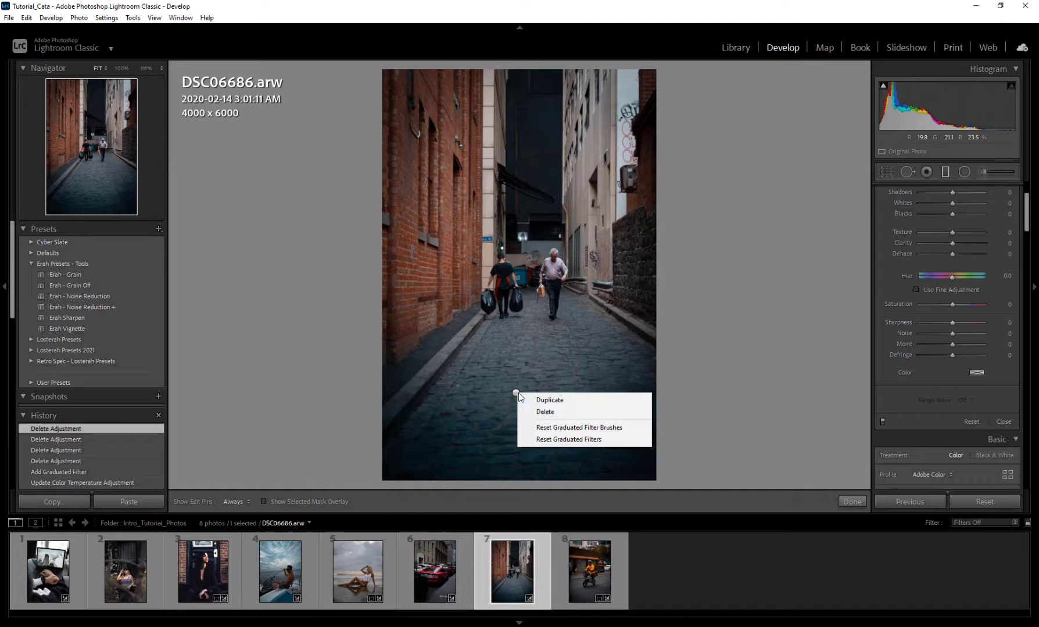
pyautogui.click(553, 412)
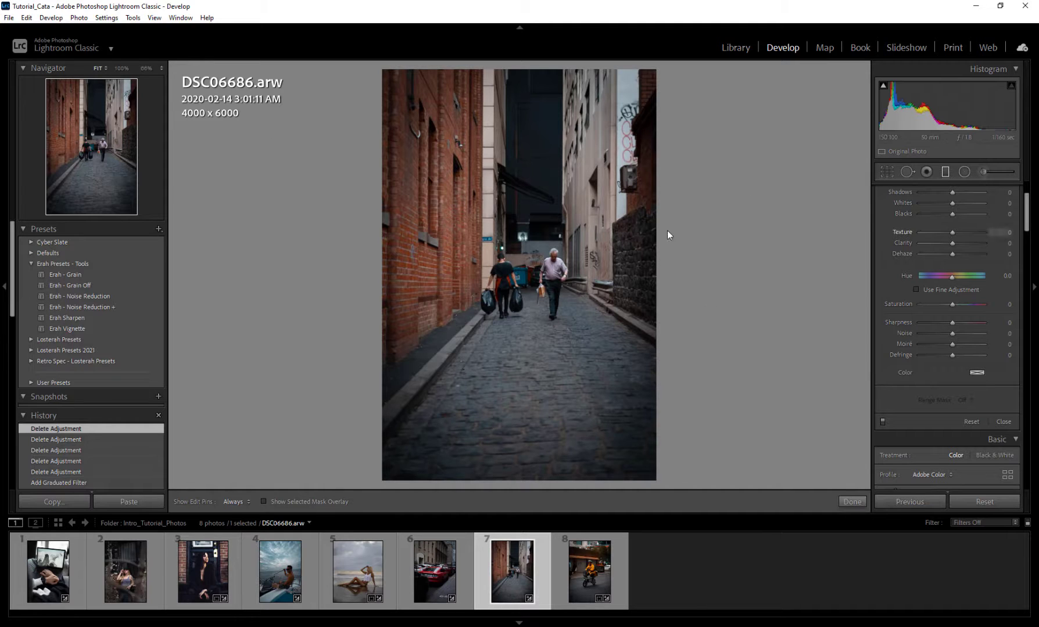
# Step: Draw a radial filter around the two walking men, show its mask overlay and set Feather to 100
pyautogui.click(966, 174)
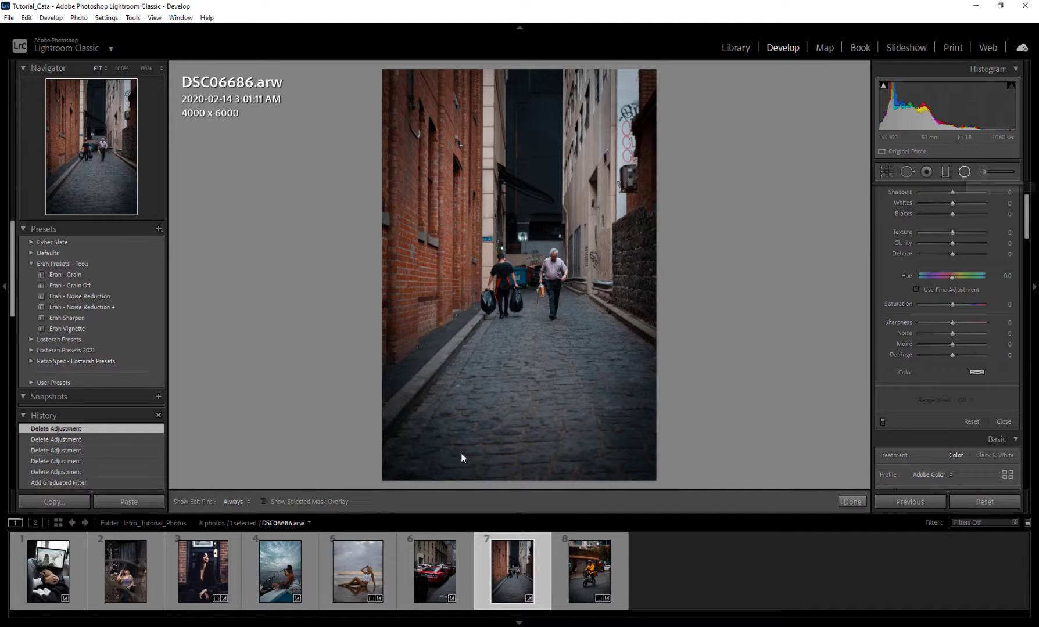
pyautogui.moveTo(524, 280); pyautogui.dragTo(623, 388)
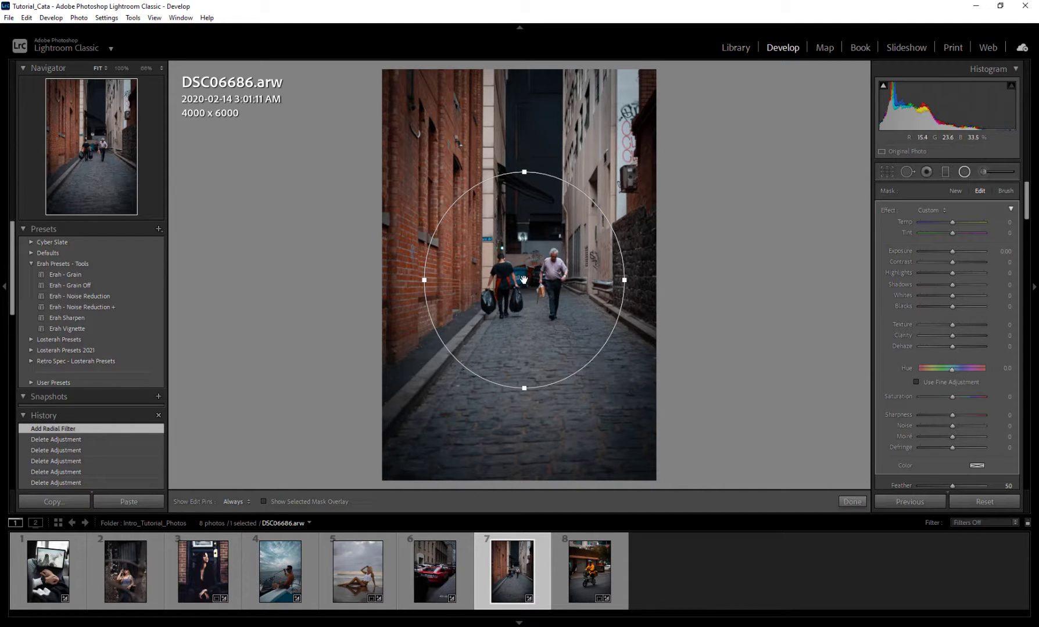
pyautogui.moveTo(524, 280)
pyautogui.scroll(-3, 894, 379)
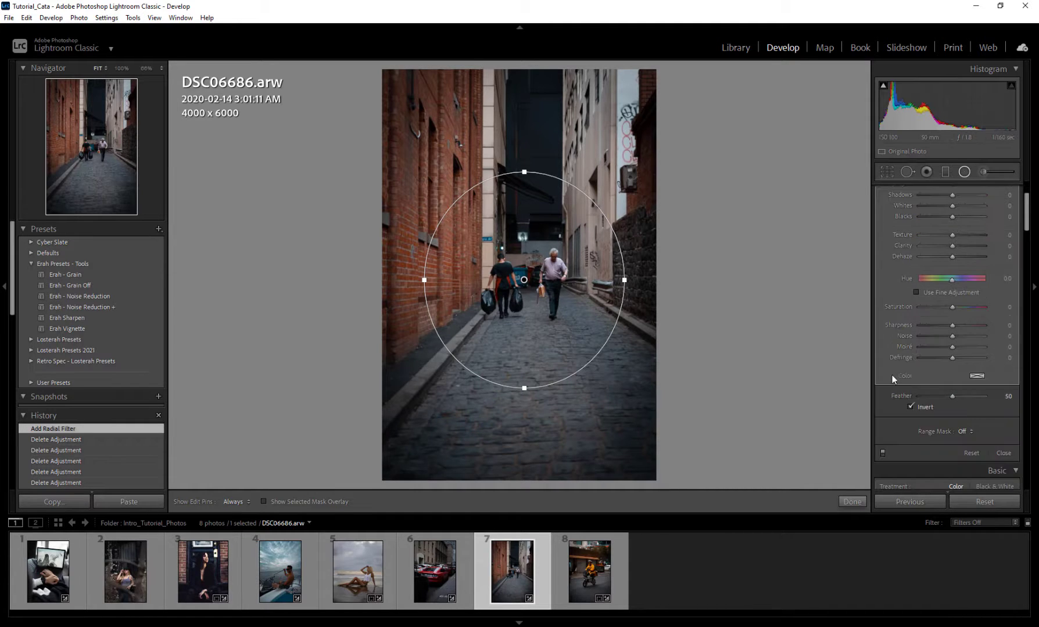
pyautogui.click(953, 396)
pyautogui.click(340, 502)
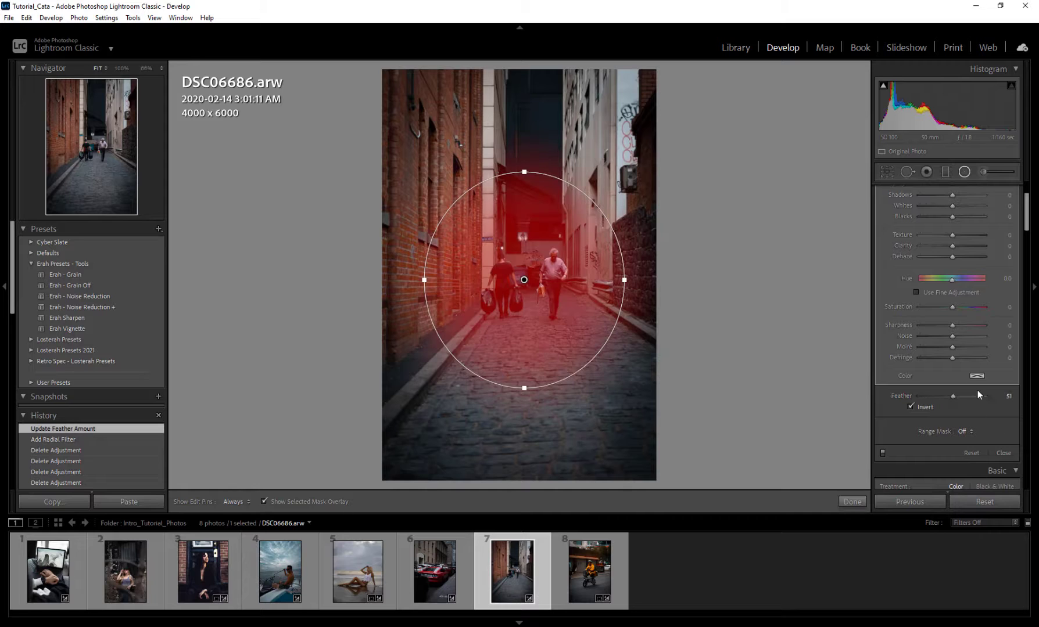
pyautogui.moveTo(1000, 397); pyautogui.dragTo(1025, 411)
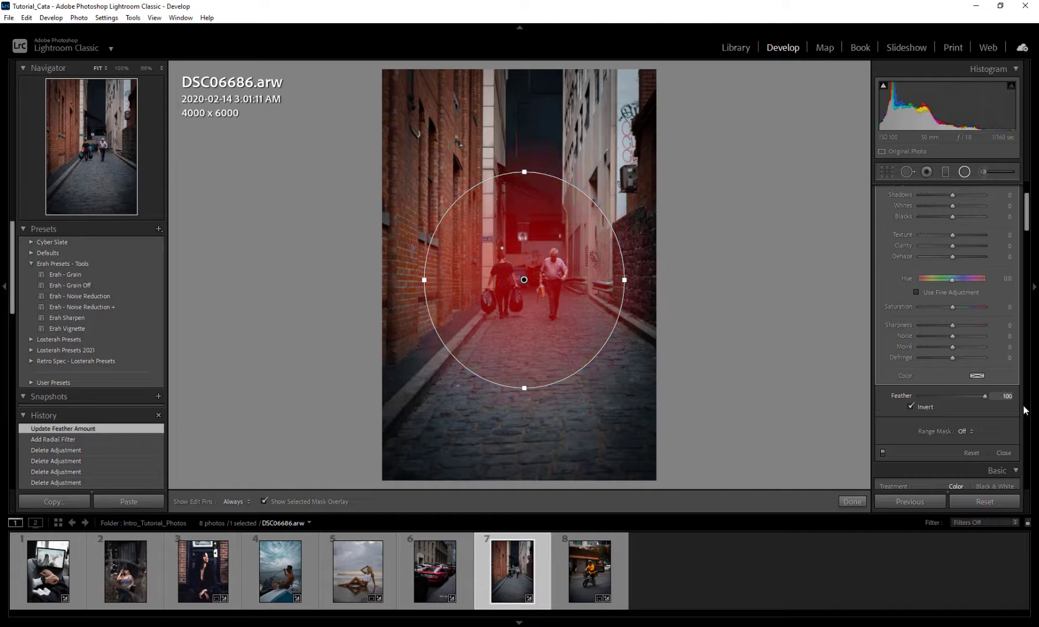
# Step: Turn off Invert for the radial filter, set Feather to 43 and slightly enlarge its ellipse
pyautogui.click(910, 406)
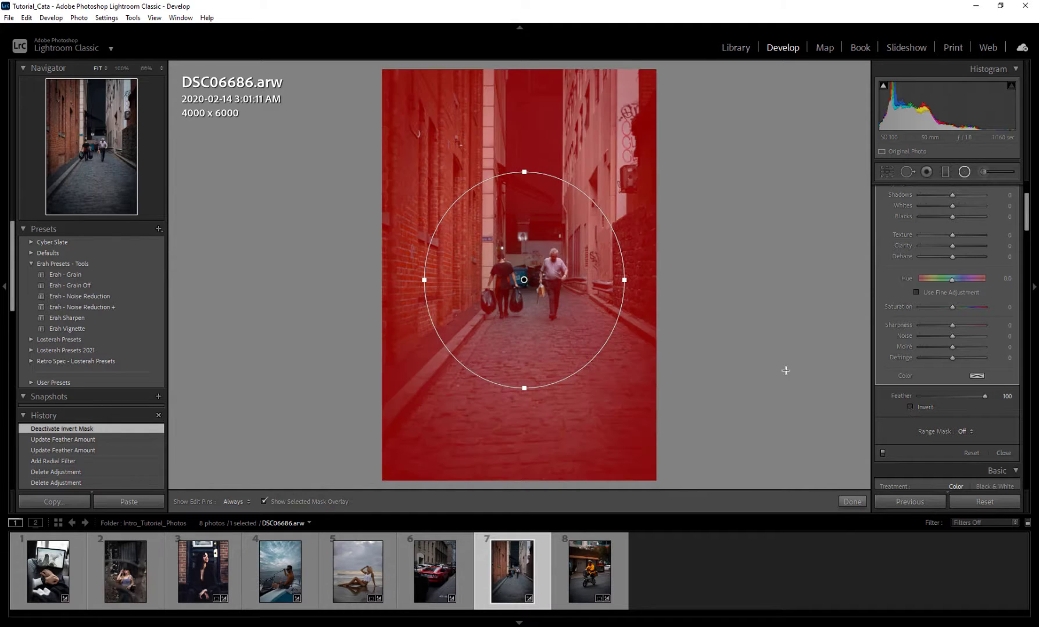
pyautogui.moveTo(962, 395); pyautogui.dragTo(948, 394)
pyautogui.moveTo(628, 280); pyautogui.dragTo(632, 280)
pyautogui.moveTo(524, 389); pyautogui.dragTo(524, 393)
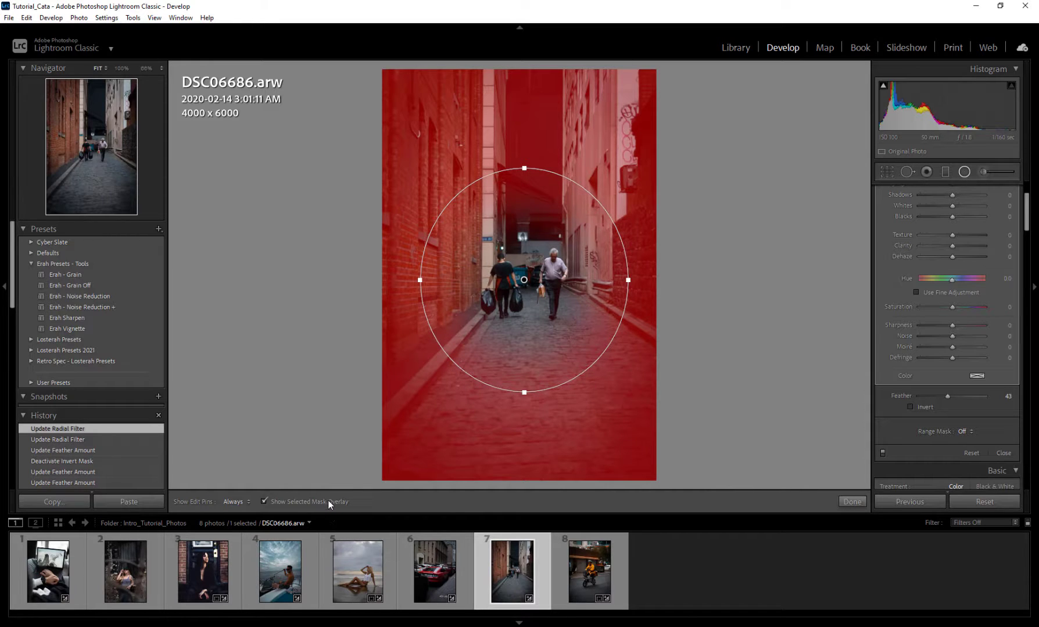
# Step: Hide the mask overlay and darken the area outside the ellipse with Exposure −0.91
pyautogui.click(265, 502)
pyautogui.scroll(3, 886, 329)
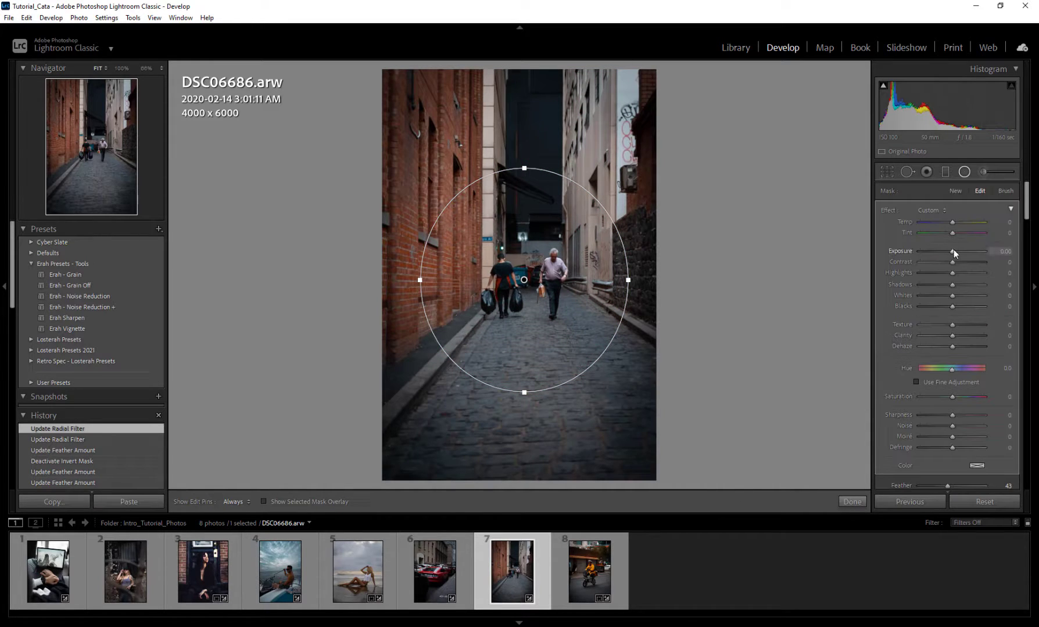
pyautogui.moveTo(954, 249); pyautogui.dragTo(944, 248)
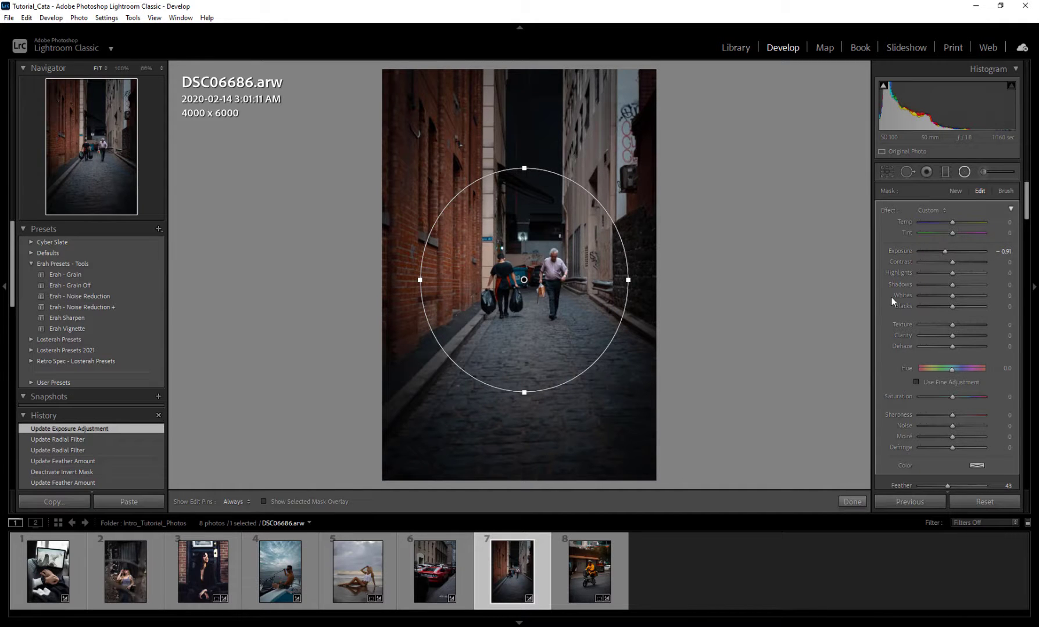
# Step: Duplicate the radial filter, turn on Invert for the copy and set its Exposure to 0.37
pyautogui.scroll(-3, 892, 298)
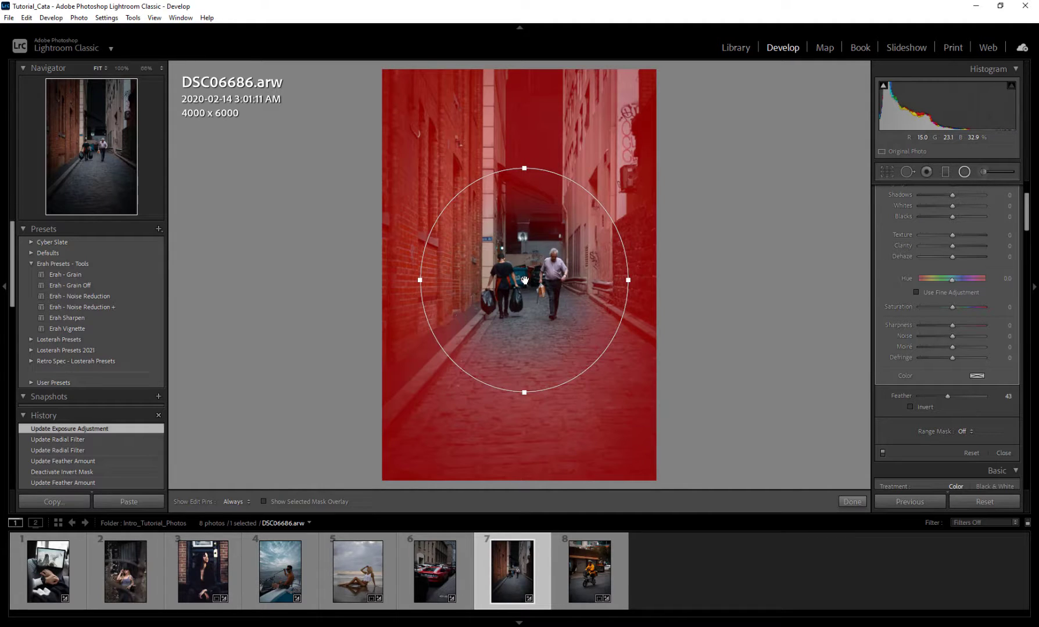
pyautogui.rightClick(525, 280)
pyautogui.click(548, 288)
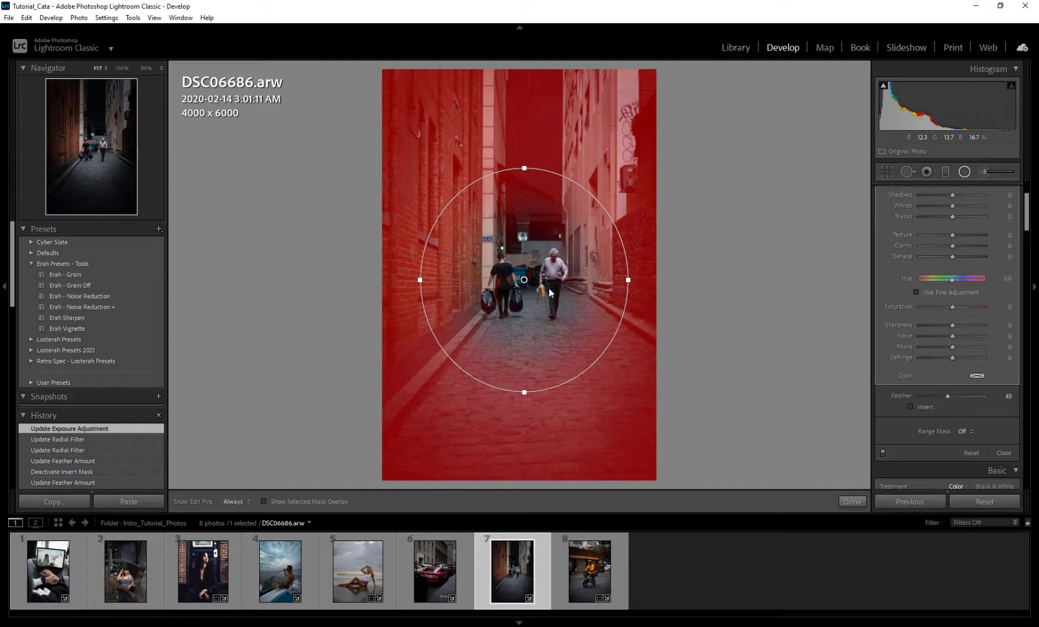
pyautogui.click(910, 407)
pyautogui.scroll(3, 894, 378)
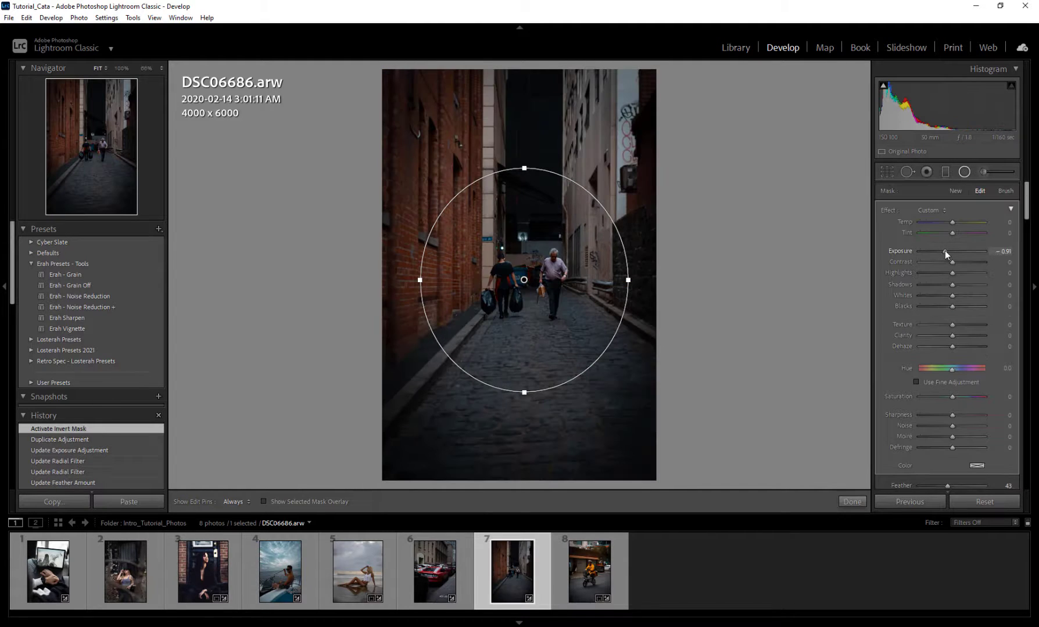
pyautogui.moveTo(956, 251); pyautogui.dragTo(955, 251)
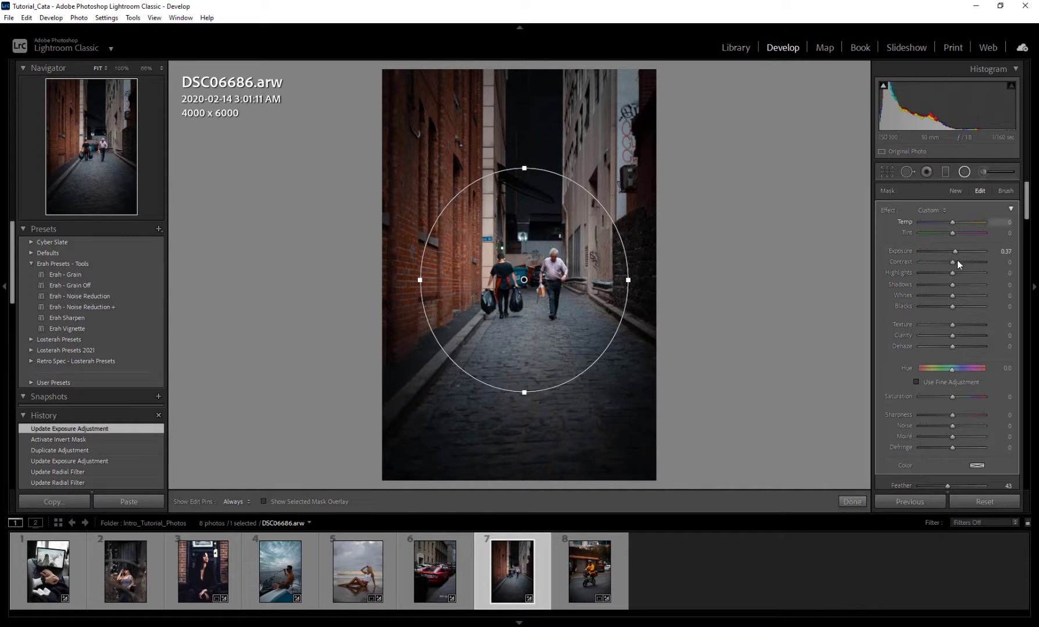
# Step: Set the inner radial filter's Contrast to 29, Texture to 14, Highlights to −51, Shadows to 23 and Temp to 13
pyautogui.moveTo(954, 263); pyautogui.dragTo(962, 264)
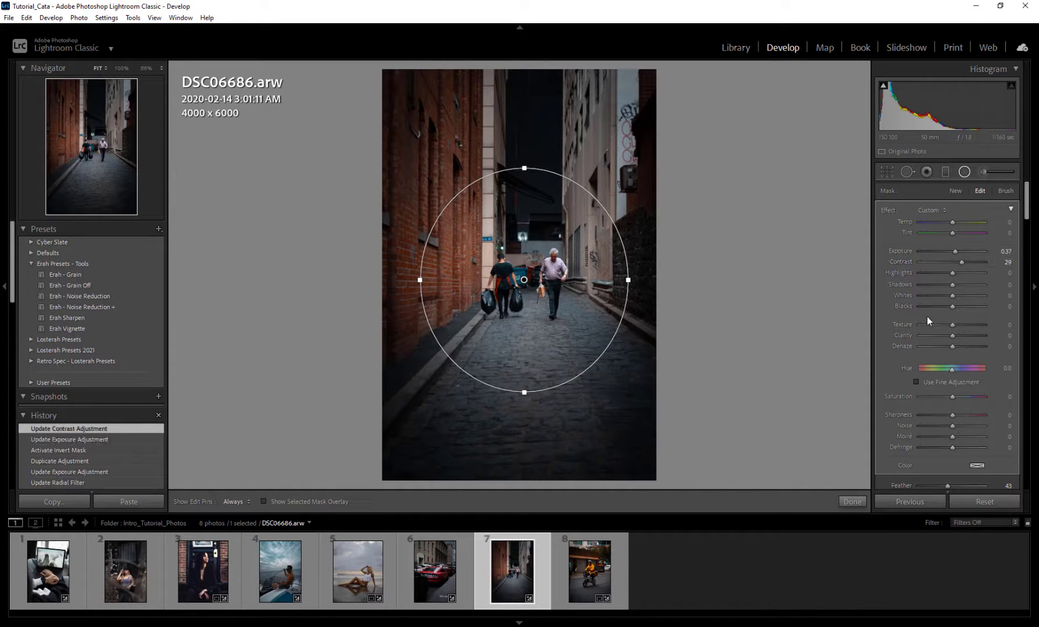
pyautogui.moveTo(952, 324); pyautogui.dragTo(957, 324)
pyautogui.moveTo(952, 274)
pyautogui.mouseDown()
pyautogui.moveTo(936, 275)
pyautogui.moveTo(961, 286)
pyautogui.mouseUp()
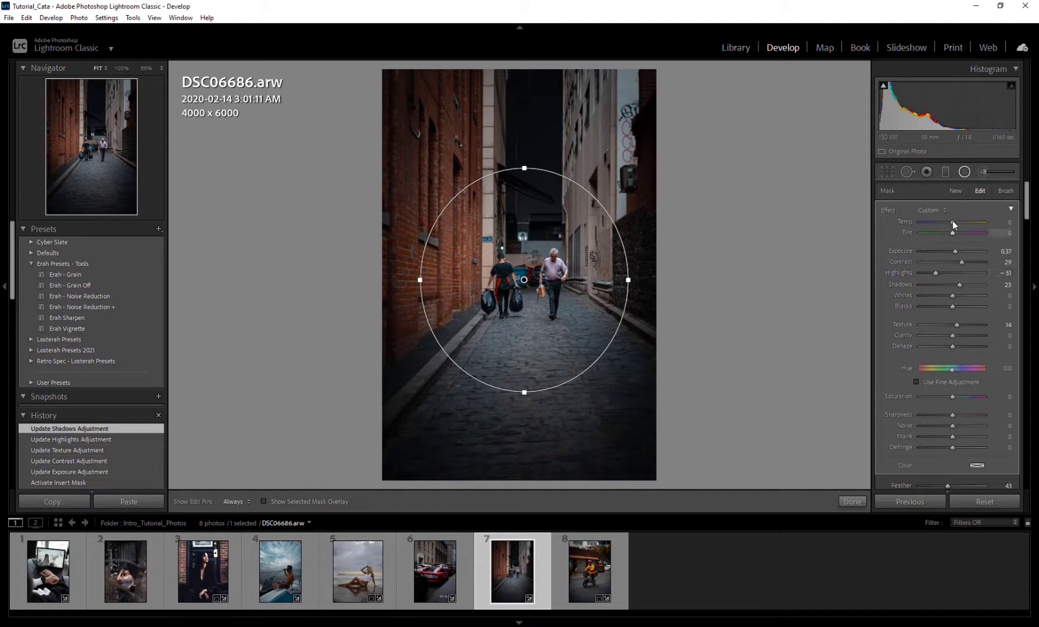
pyautogui.moveTo(952, 221); pyautogui.dragTo(956, 221)
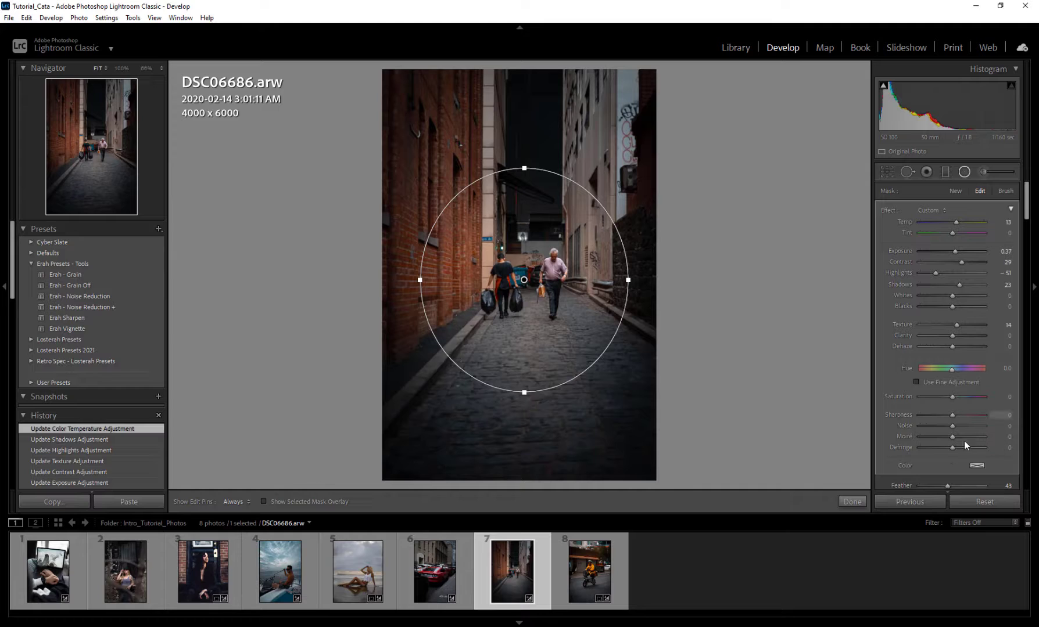
# Step: Apply a Luminance range mask with Range 59/100 to the inner radial filter and check its coverage with the mask overlay
pyautogui.scroll(-3, 886, 345)
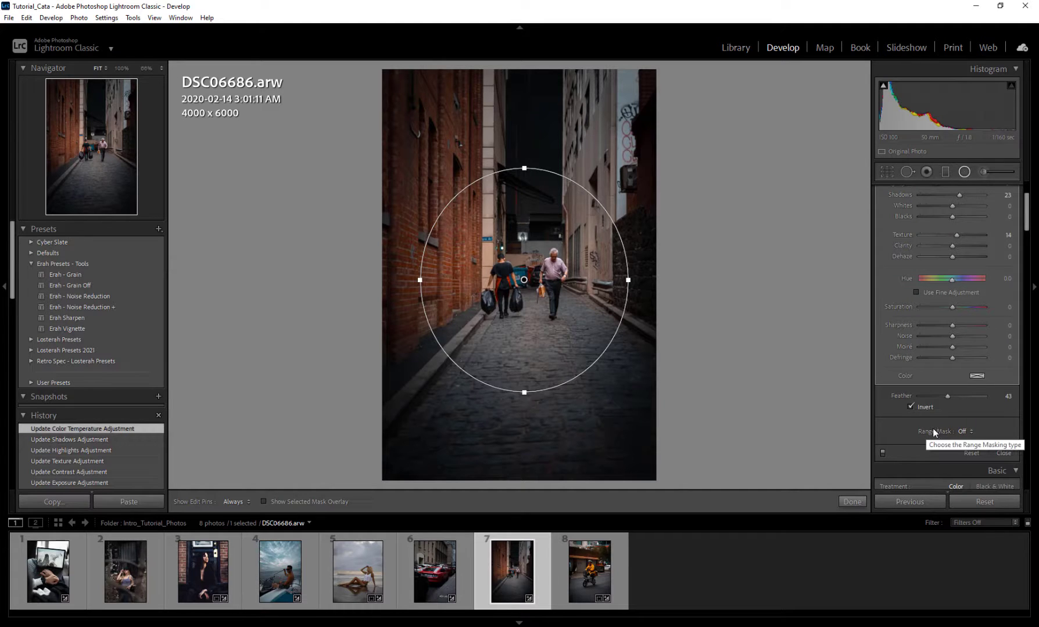
pyautogui.click(968, 431)
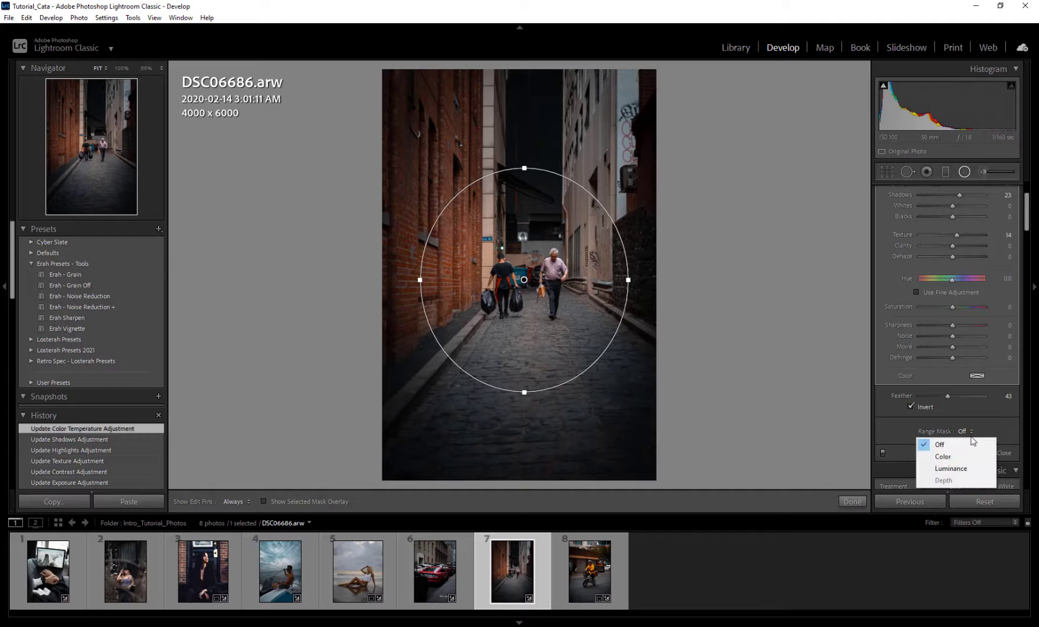
pyautogui.click(968, 468)
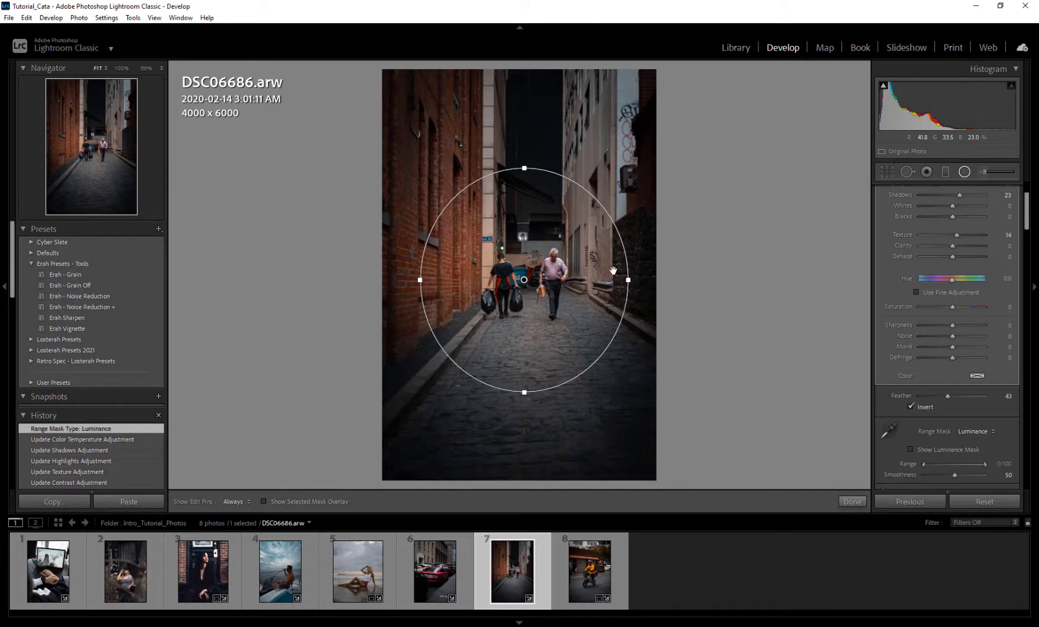
pyautogui.click(282, 501)
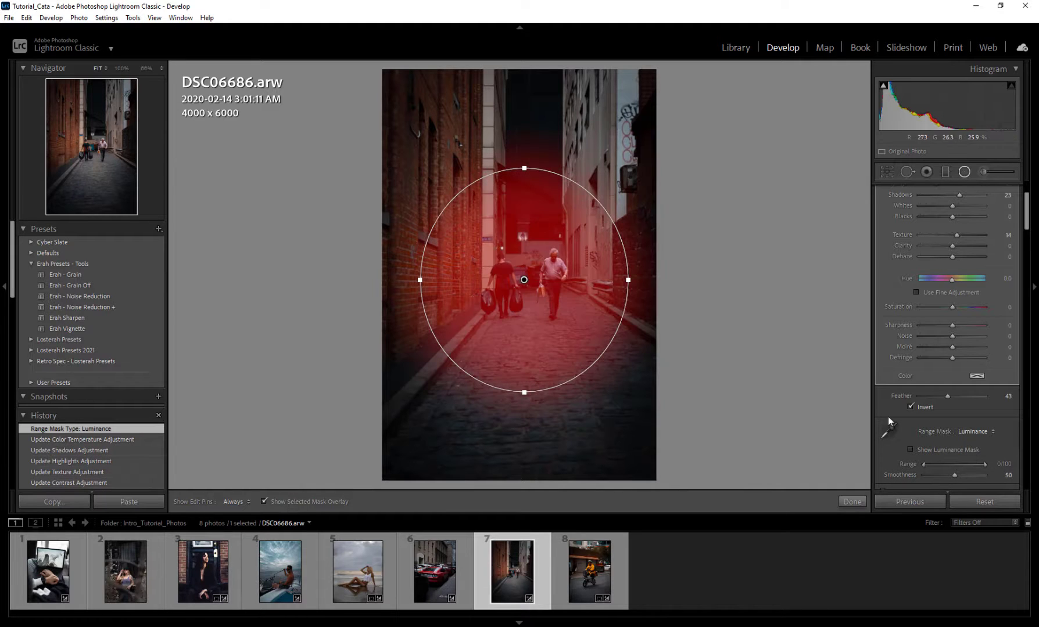
pyautogui.moveTo(922, 464); pyautogui.dragTo(961, 467)
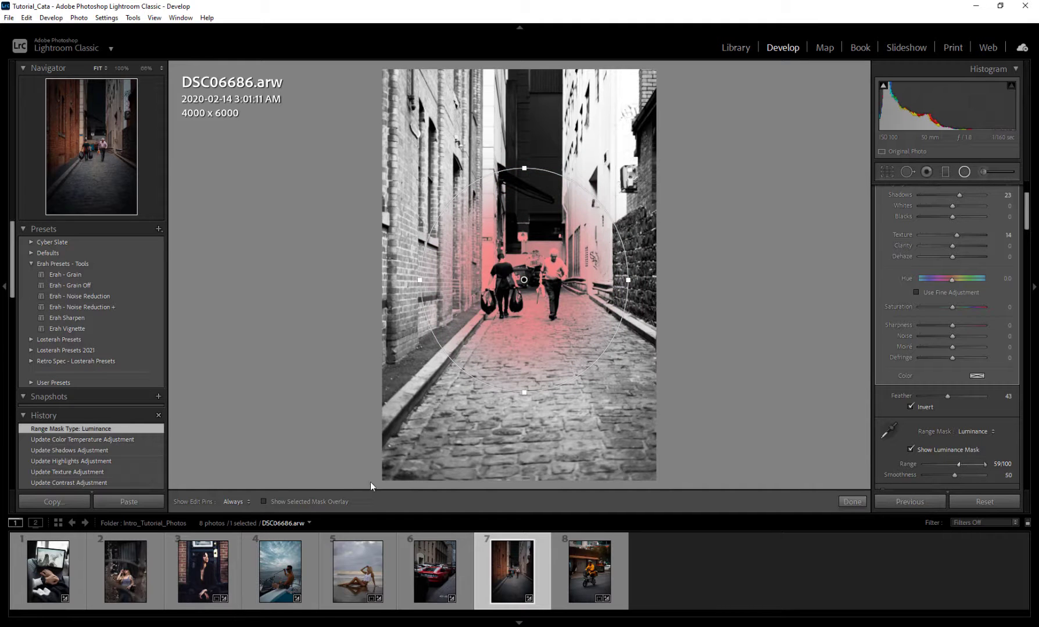
pyautogui.click(308, 500)
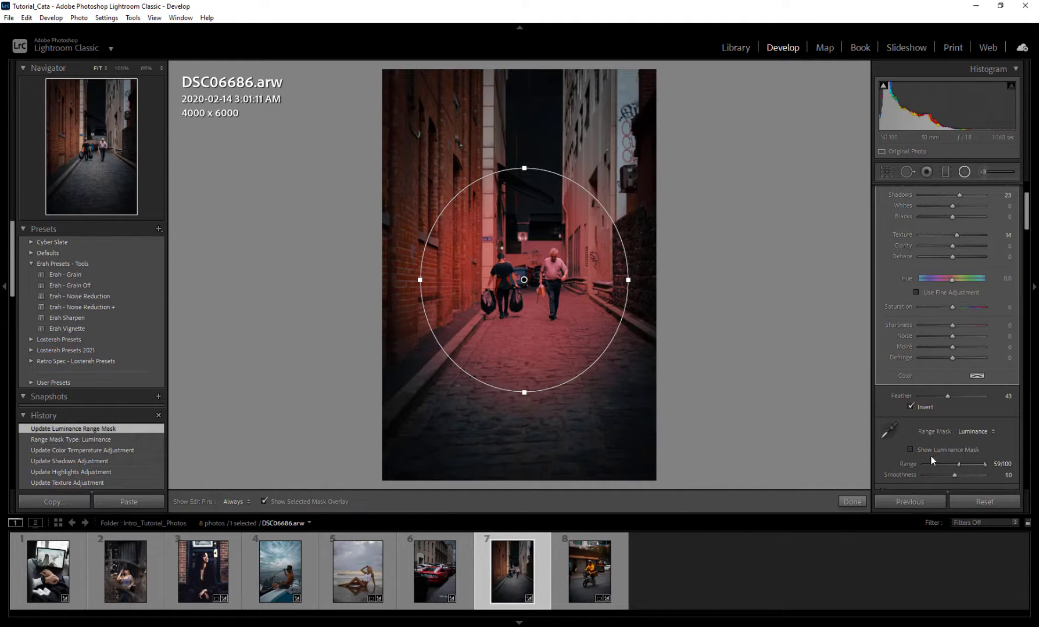
pyautogui.click(264, 502)
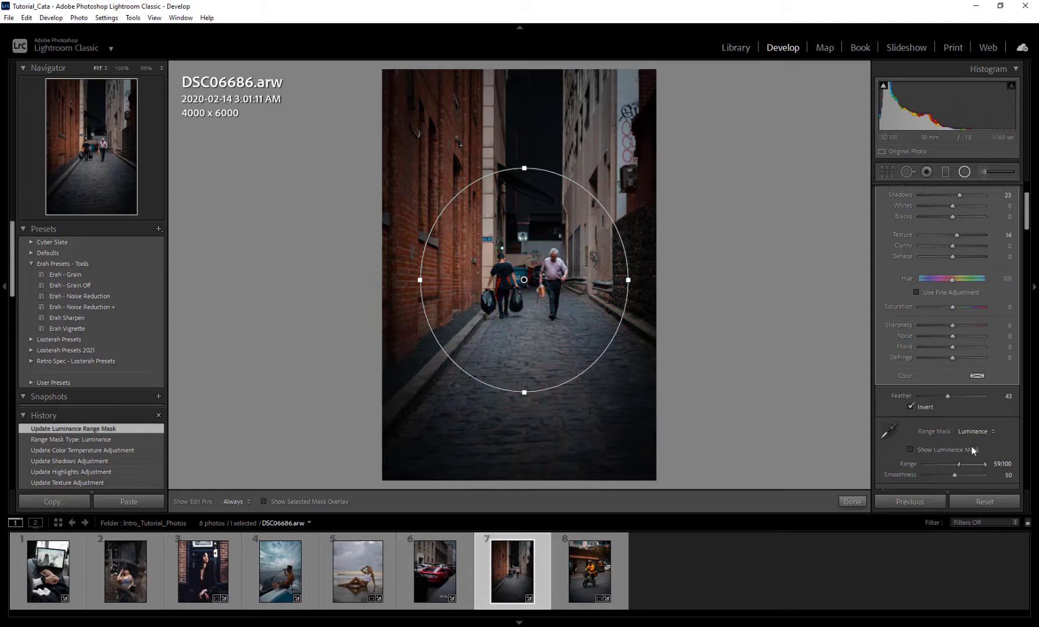
# Step: Adjust the luminance mask's Range to 68/100 and raise the inner radial filter's Exposure to 1.65
pyautogui.click(927, 452)
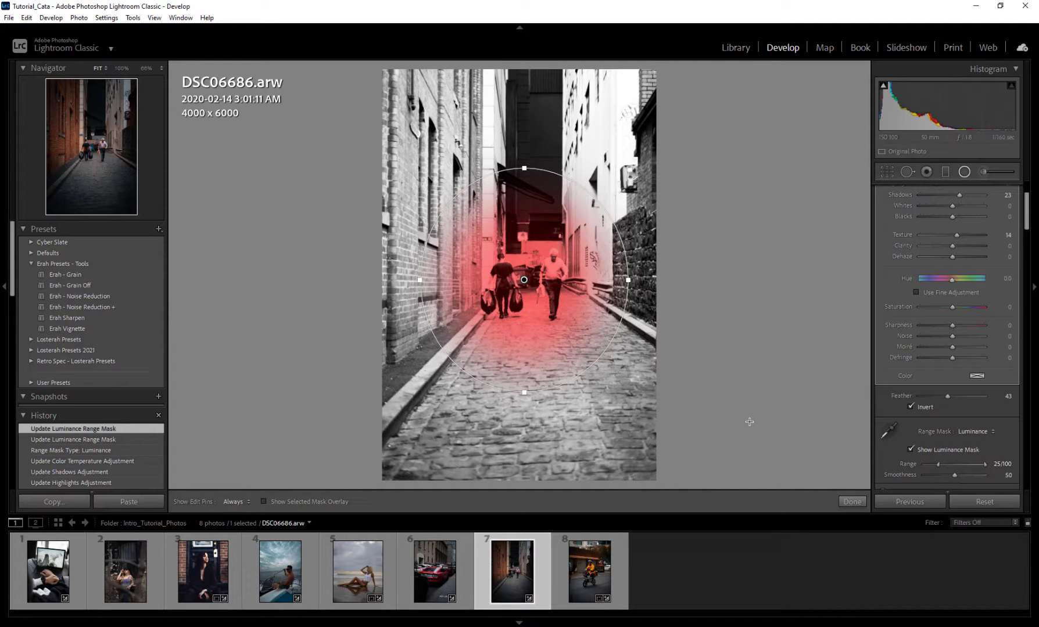
pyautogui.click(964, 465)
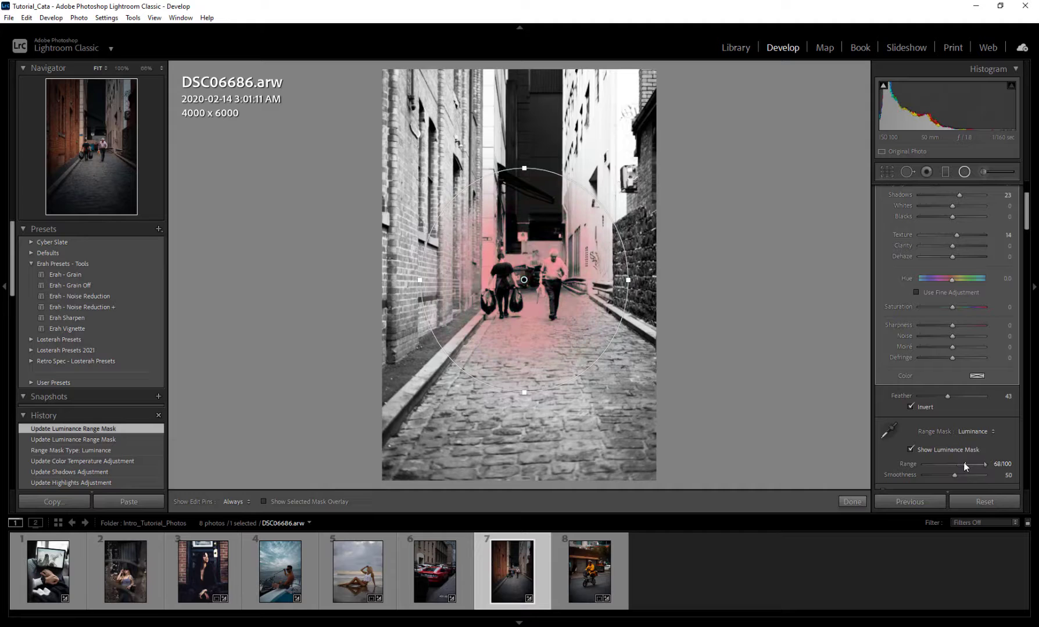
pyautogui.click(916, 450)
pyautogui.scroll(2, 908, 434)
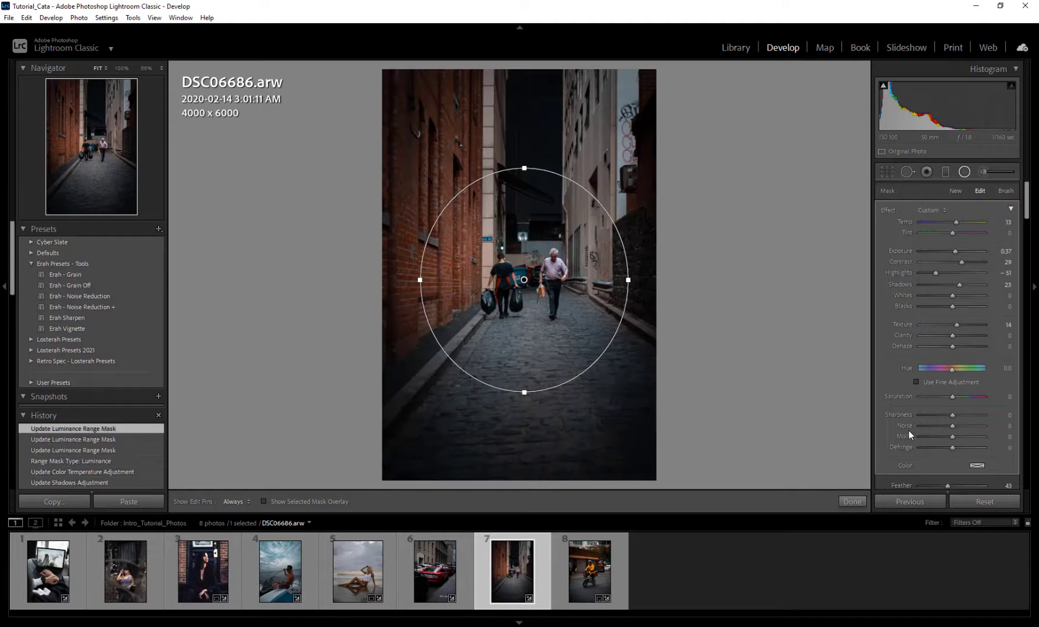
pyautogui.moveTo(953, 252)
pyautogui.mouseDown()
pyautogui.moveTo(976, 255)
pyautogui.moveTo(945, 254)
pyautogui.moveTo(967, 254)
pyautogui.mouseUp()
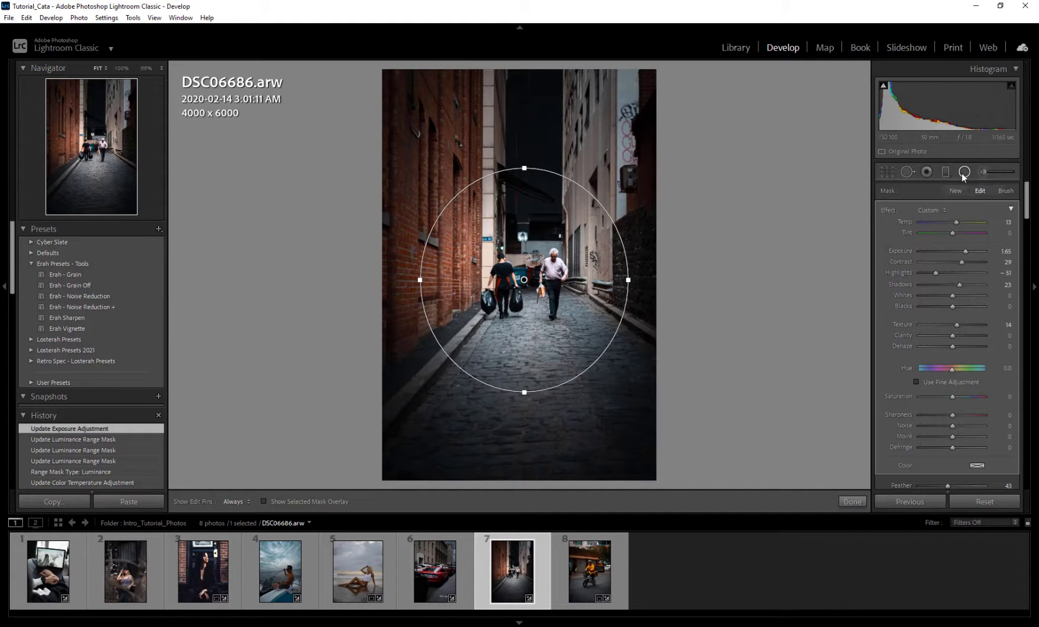
# Step: Erase the man in the light shirt from the radial mask using a size 5.0 brush with Auto Mask, with the overlay shown
pyautogui.click(1006, 191)
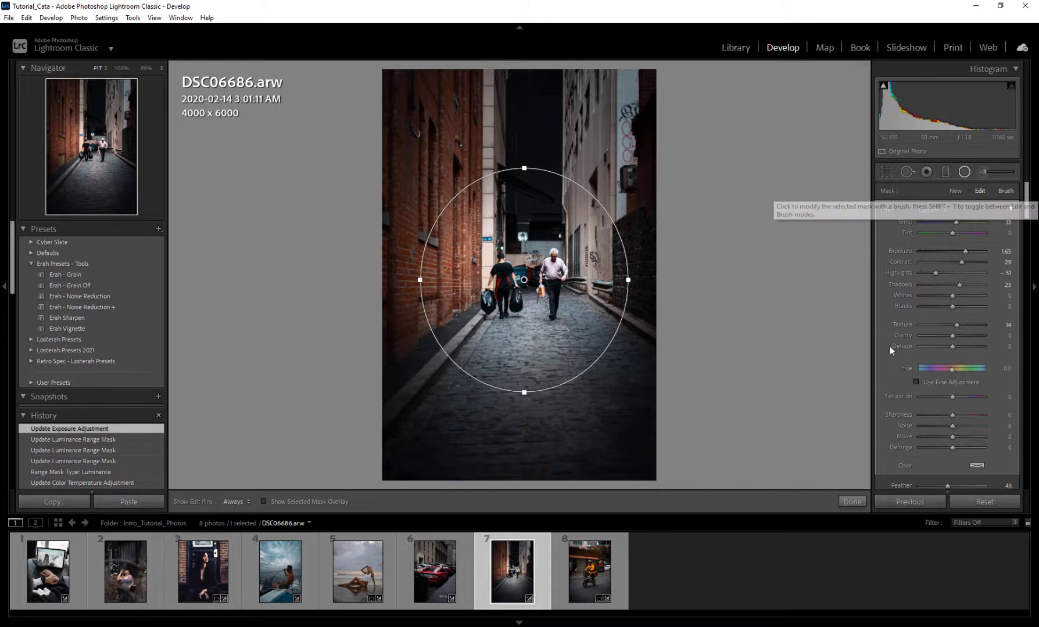
pyautogui.click(320, 500)
pyautogui.click(977, 393)
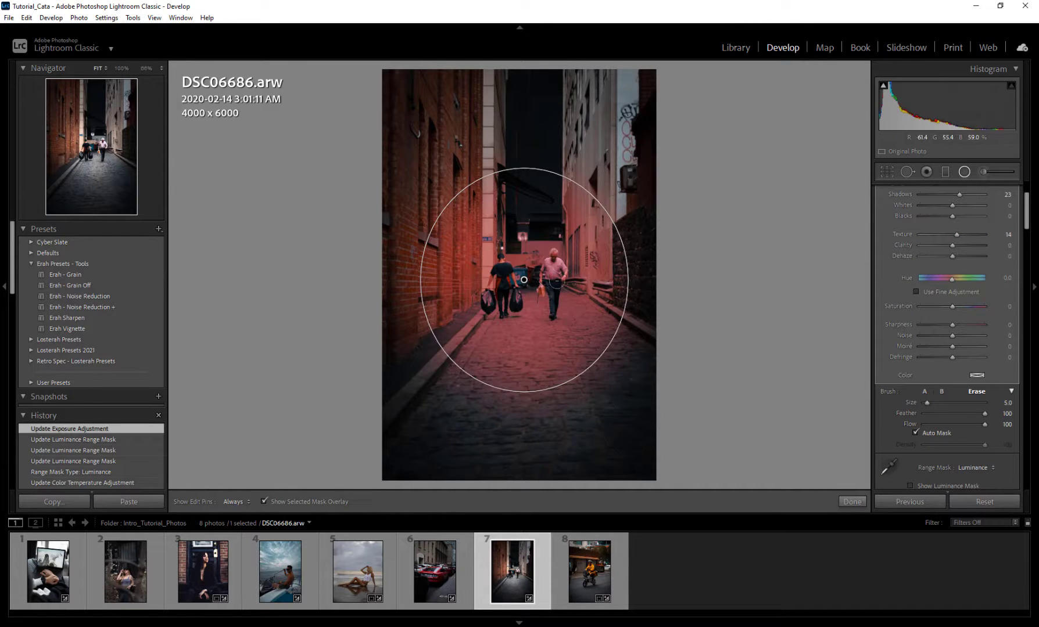
pyautogui.moveTo(557, 284); pyautogui.dragTo(551, 310)
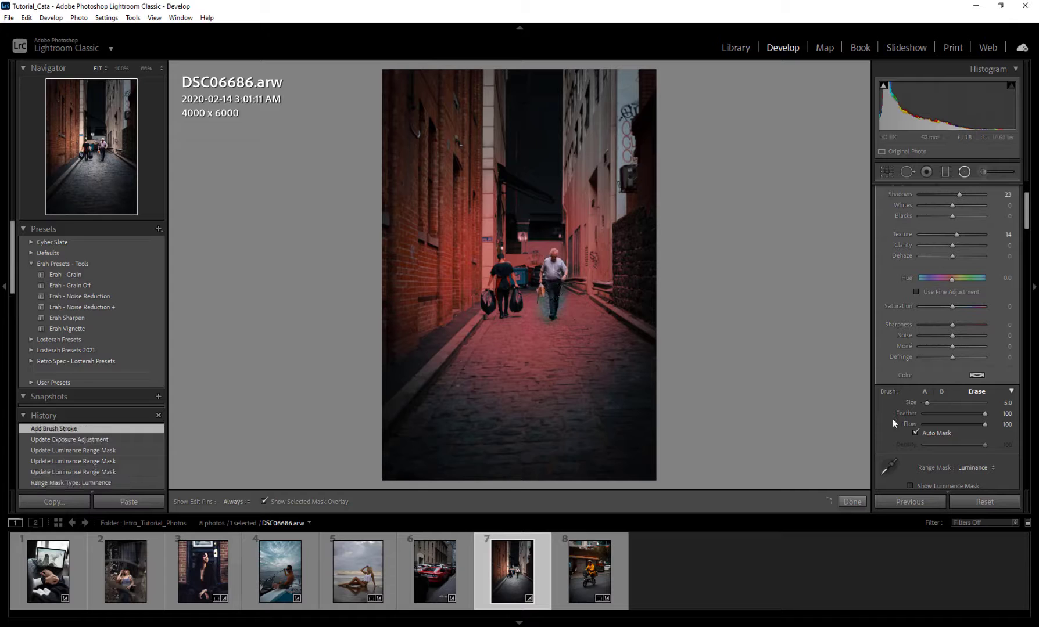
# Step: Paint the cobblestone road into the radial mask with brush A at size 15.0 and Auto Mask off
pyautogui.click(925, 391)
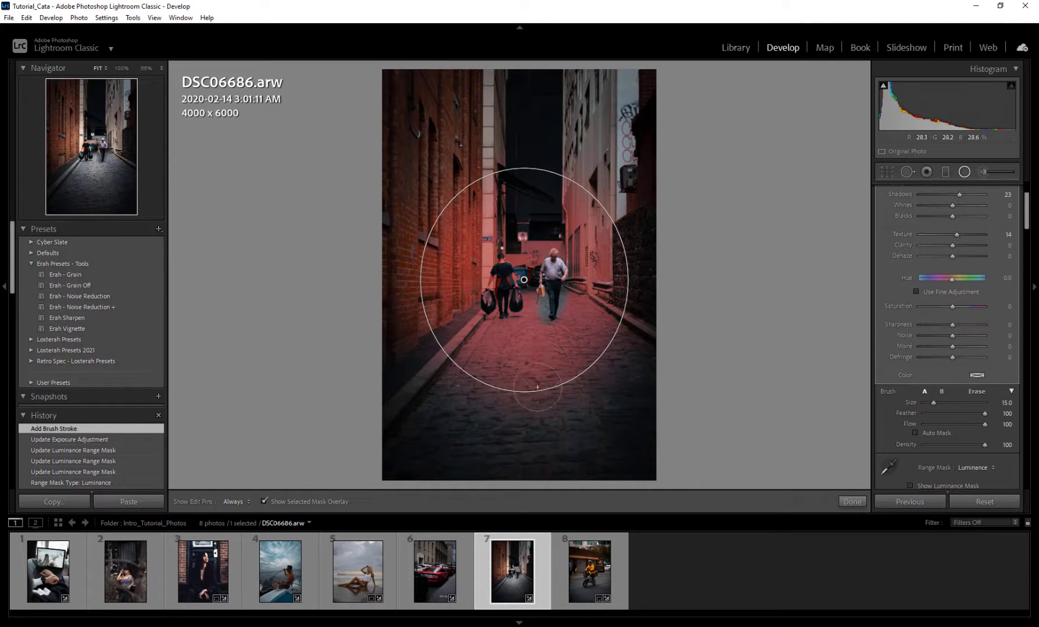
pyautogui.moveTo(541, 405)
pyautogui.mouseDown()
pyautogui.moveTo(385, 439)
pyautogui.moveTo(415, 457)
pyautogui.moveTo(589, 481)
pyautogui.moveTo(630, 369)
pyautogui.moveTo(564, 340)
pyautogui.mouseUp()
pyautogui.moveTo(506, 353)
pyautogui.mouseDown()
pyautogui.moveTo(445, 419)
pyautogui.moveTo(623, 376)
pyautogui.mouseUp()
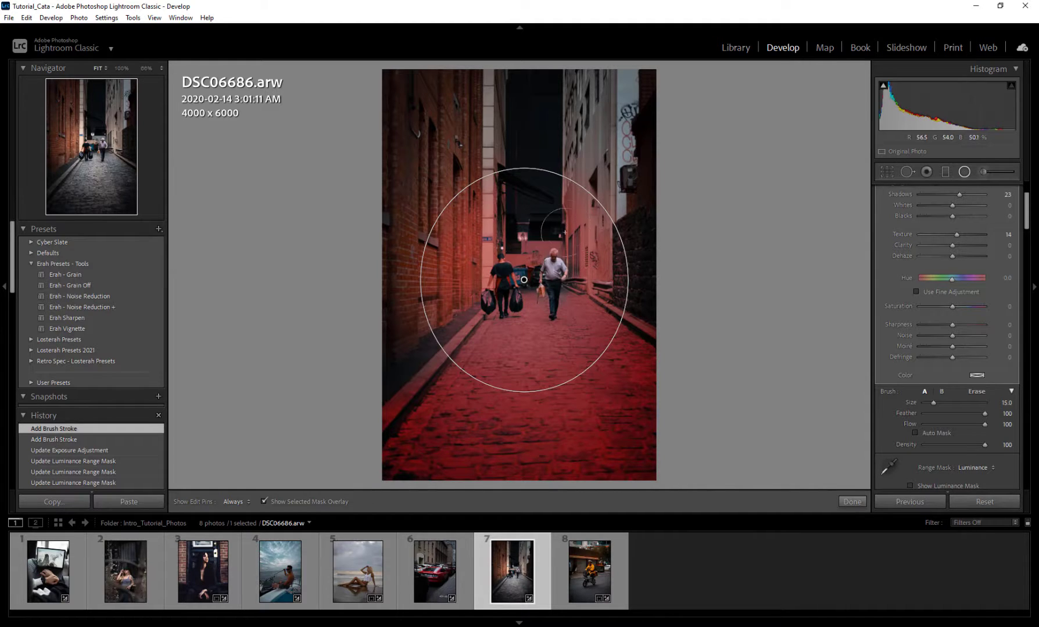
pyautogui.press('h')
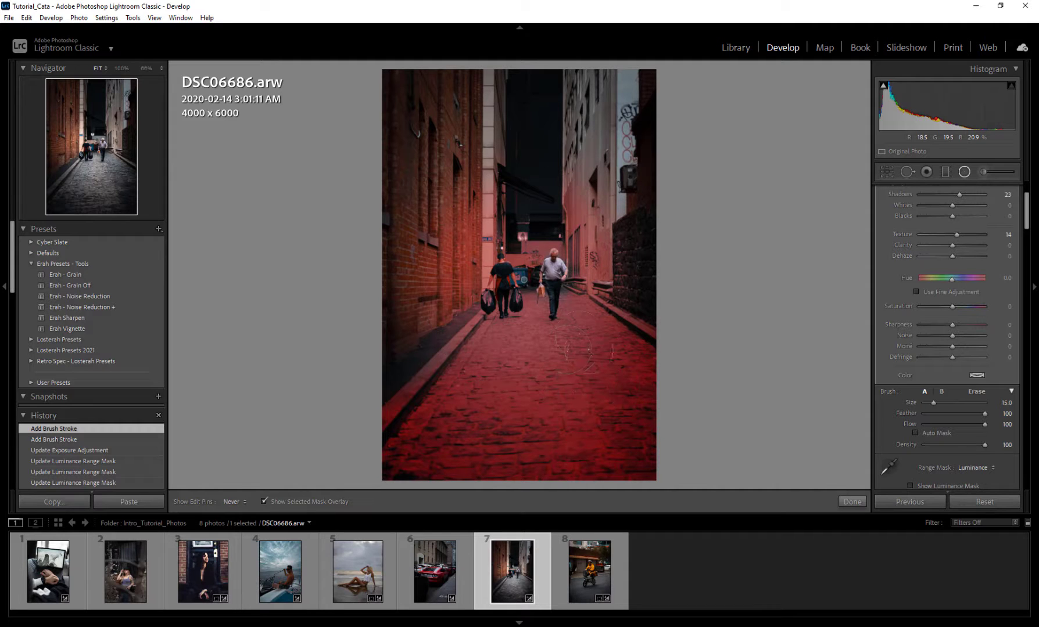
pyautogui.click(505, 348)
pyautogui.press('h')
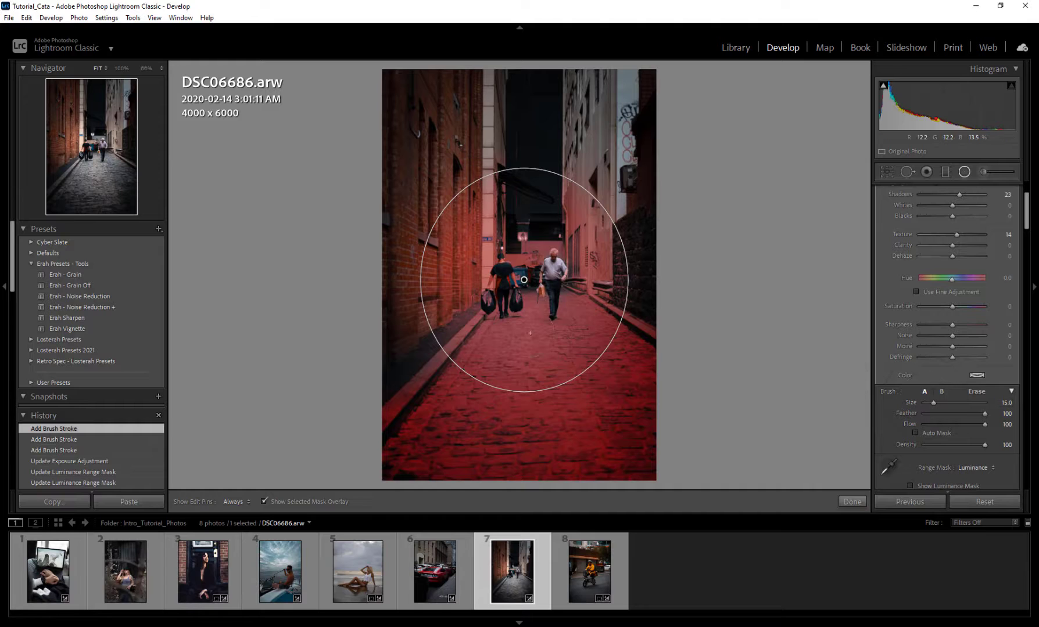
# Step: Erase a patch of the mask on the cobblestones below the men with the size 5.0 Auto Mask eraser
pyautogui.click(977, 391)
pyautogui.moveTo(520, 405)
pyautogui.mouseDown()
pyautogui.moveTo(569, 401)
pyautogui.moveTo(586, 434)
pyautogui.moveTo(537, 372)
pyautogui.moveTo(514, 399)
pyautogui.moveTo(518, 372)
pyautogui.moveTo(546, 364)
pyautogui.mouseUp()
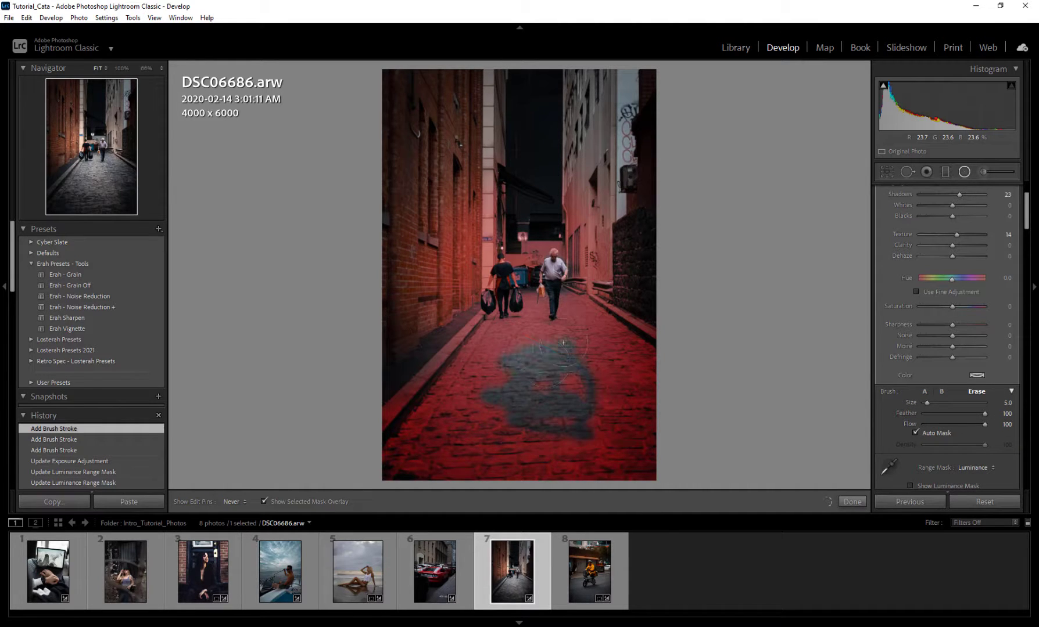
pyautogui.press('h')
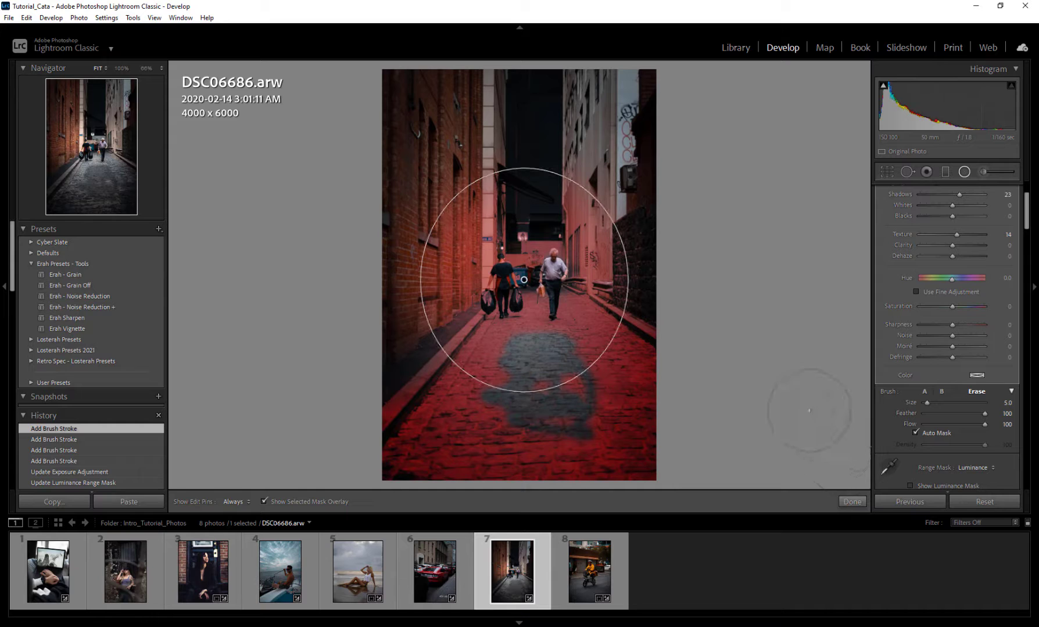